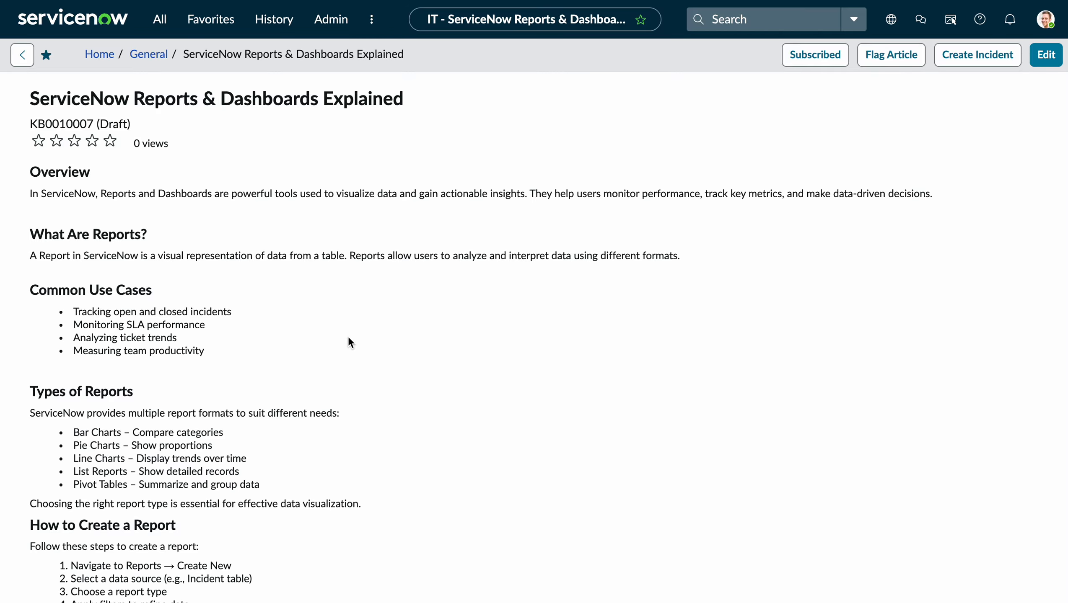
- Read through the knowledge article on ServiceNow reports and dashboards, and duplicate its browser tab
scroll(367, 302, down, 3)
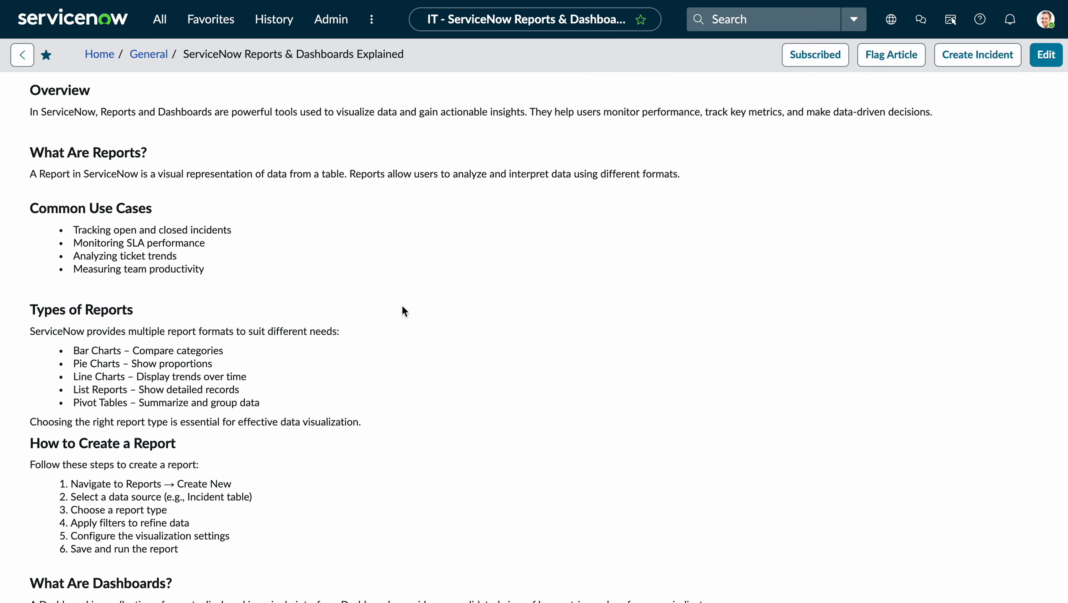
scroll(418, 312, down, 1)
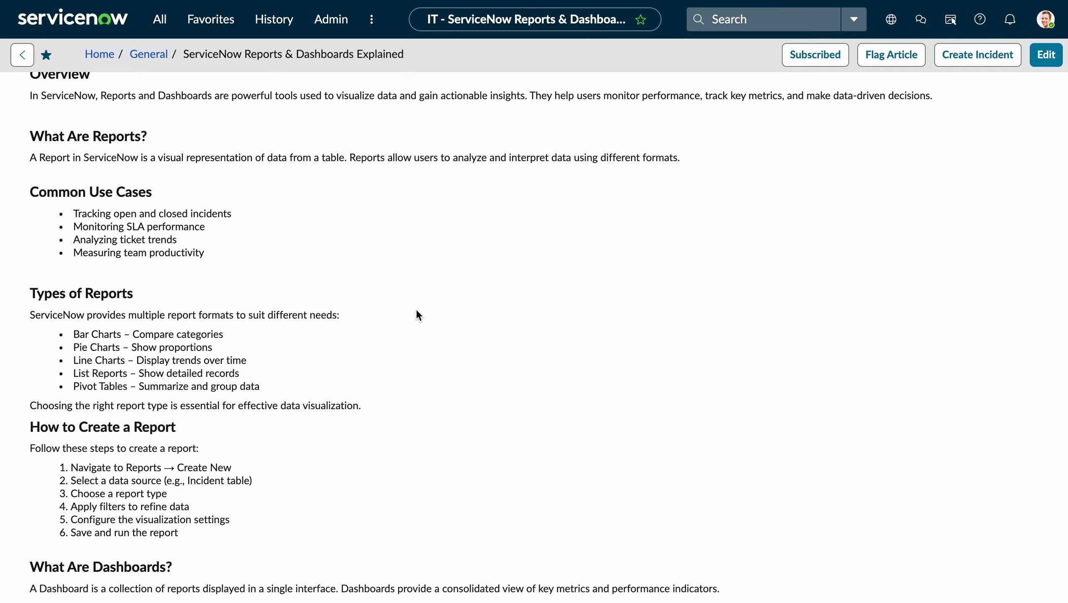
scroll(427, 321, down, 3)
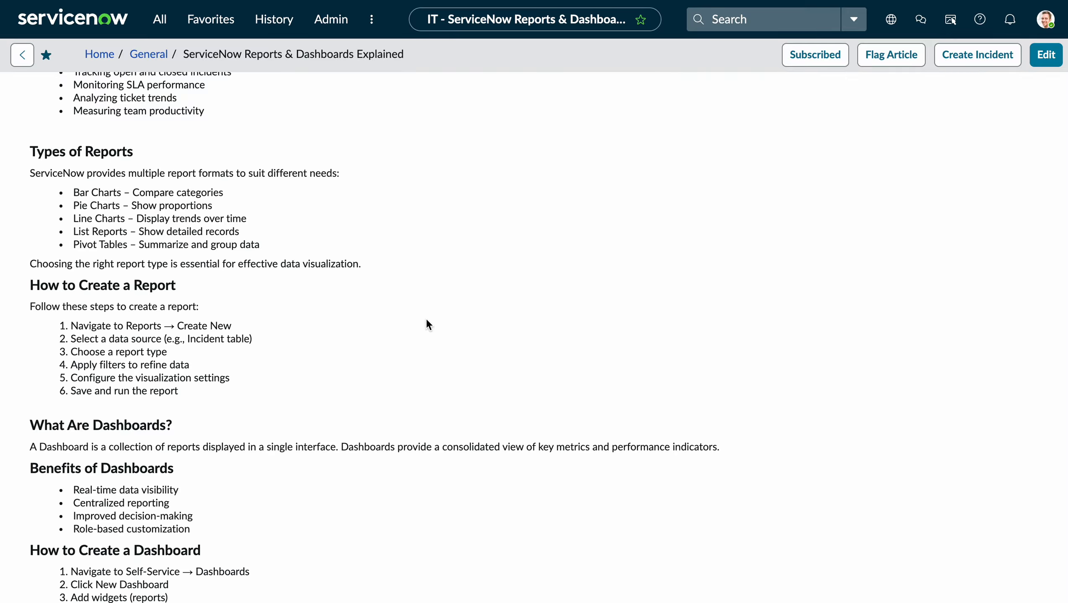
right_click(128, 1)
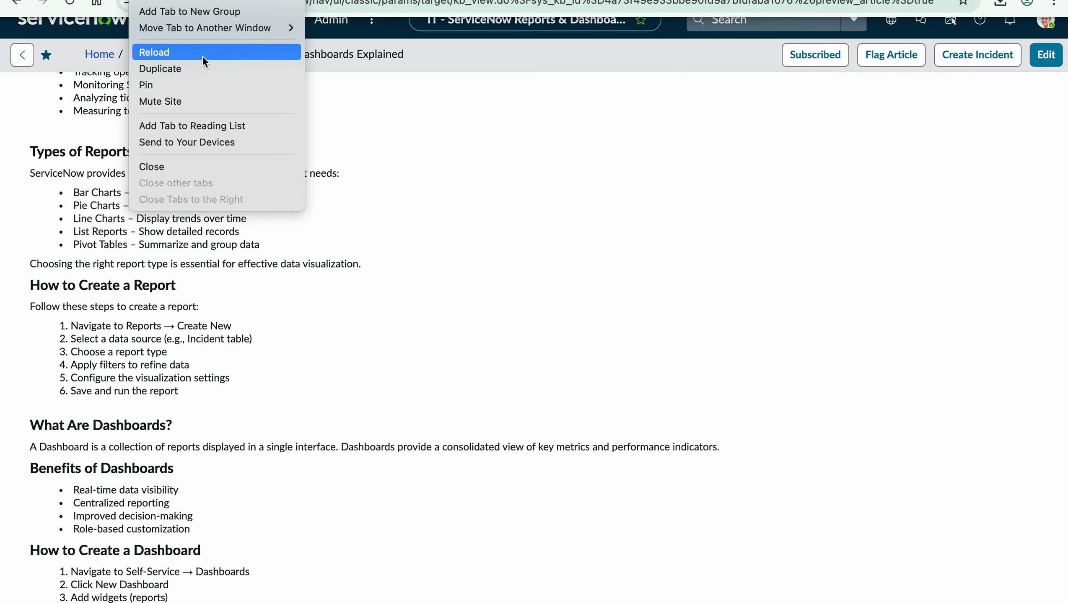
click(194, 70)
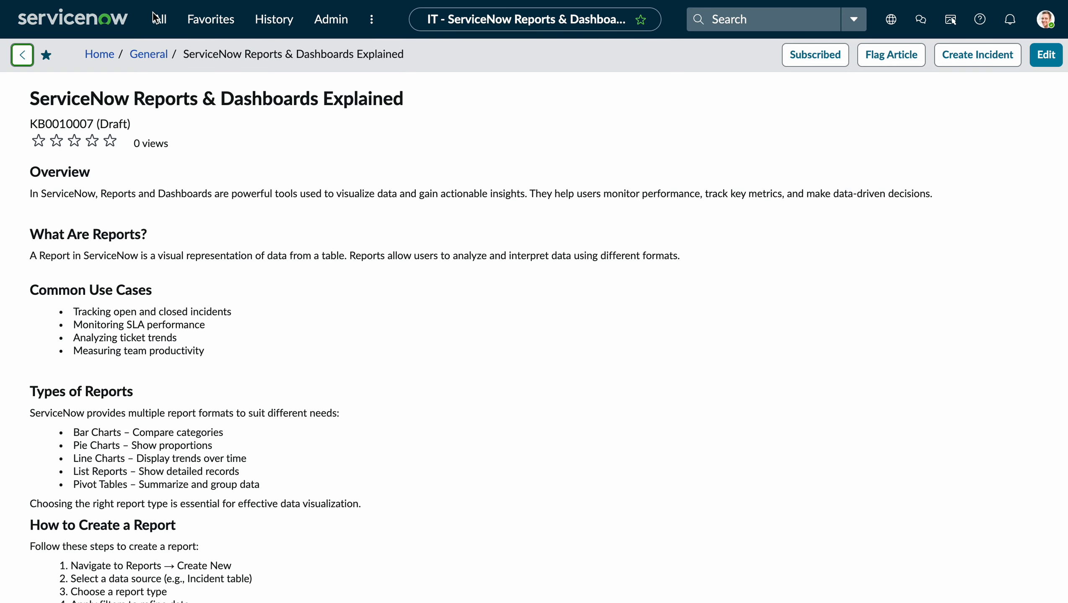
- Find the Reports module by filtering for "reports", and start a new report, ready to enter its name
click(159, 20)
text(re)
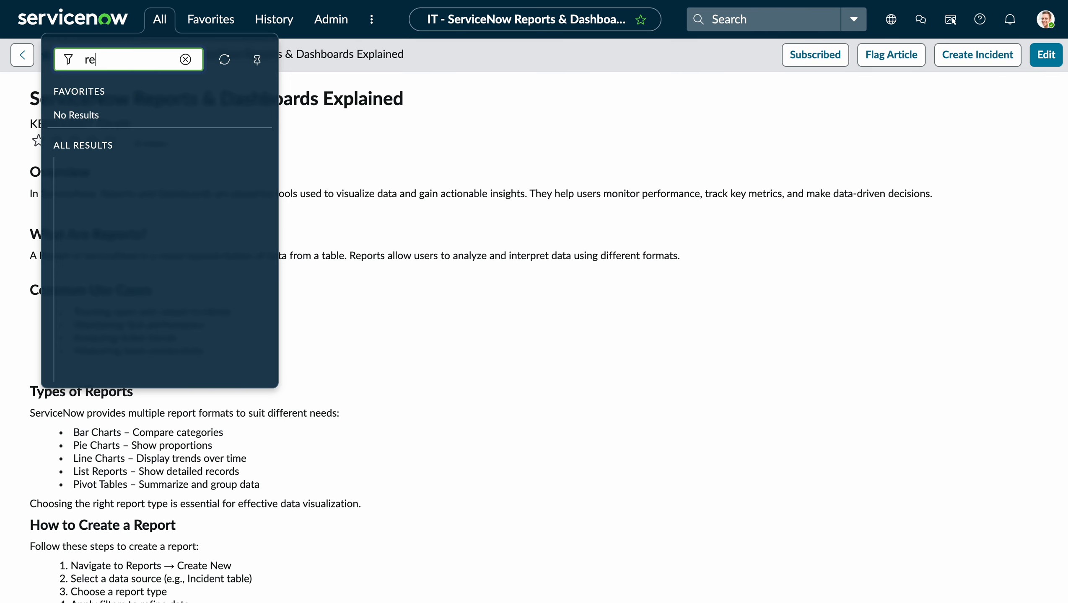
text(ports)
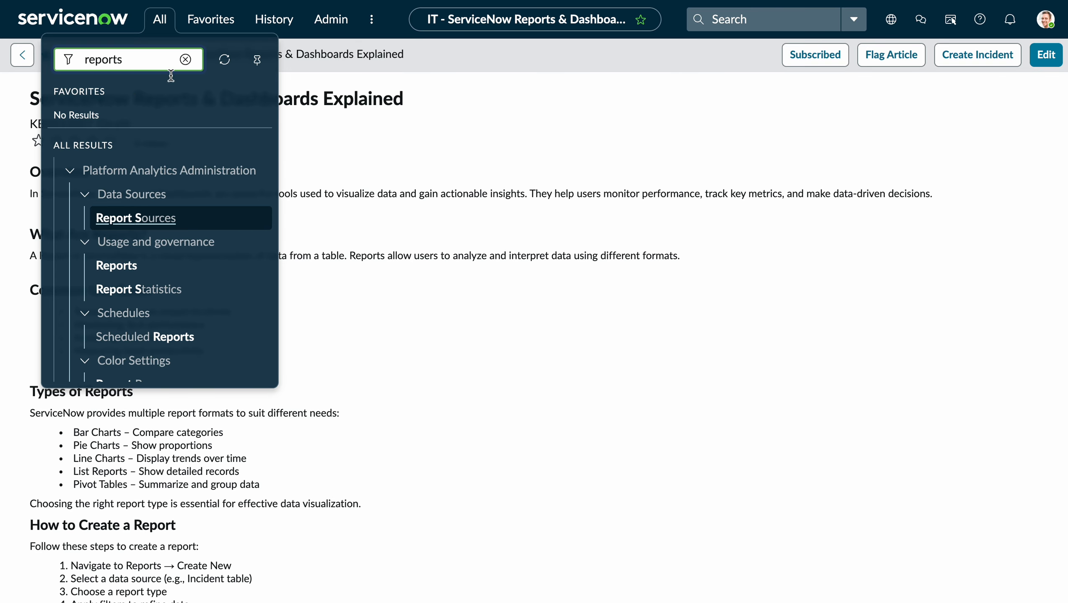
click(126, 267)
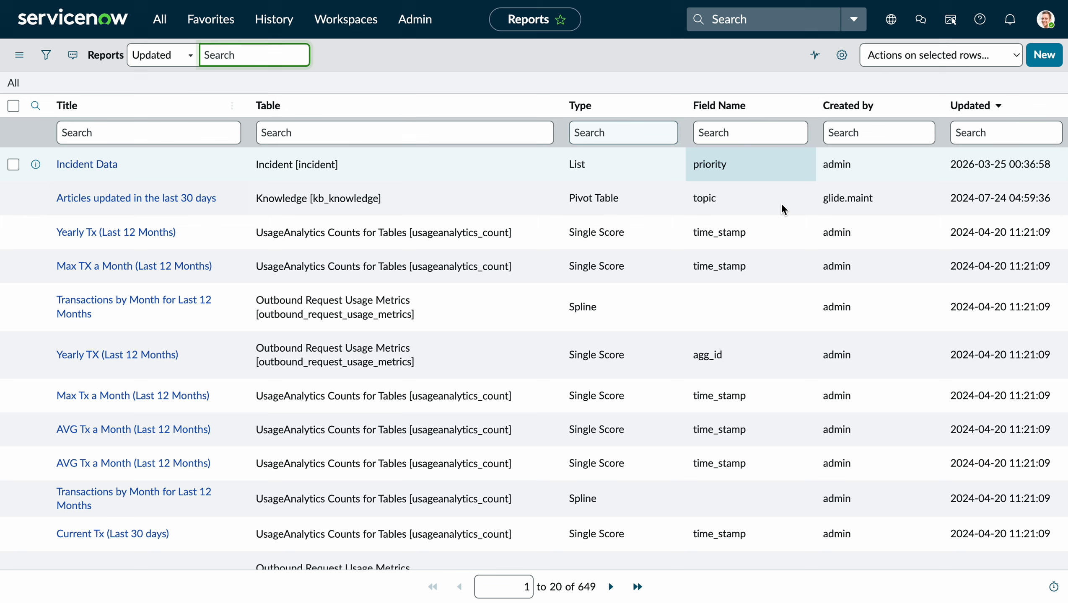
click(1043, 61)
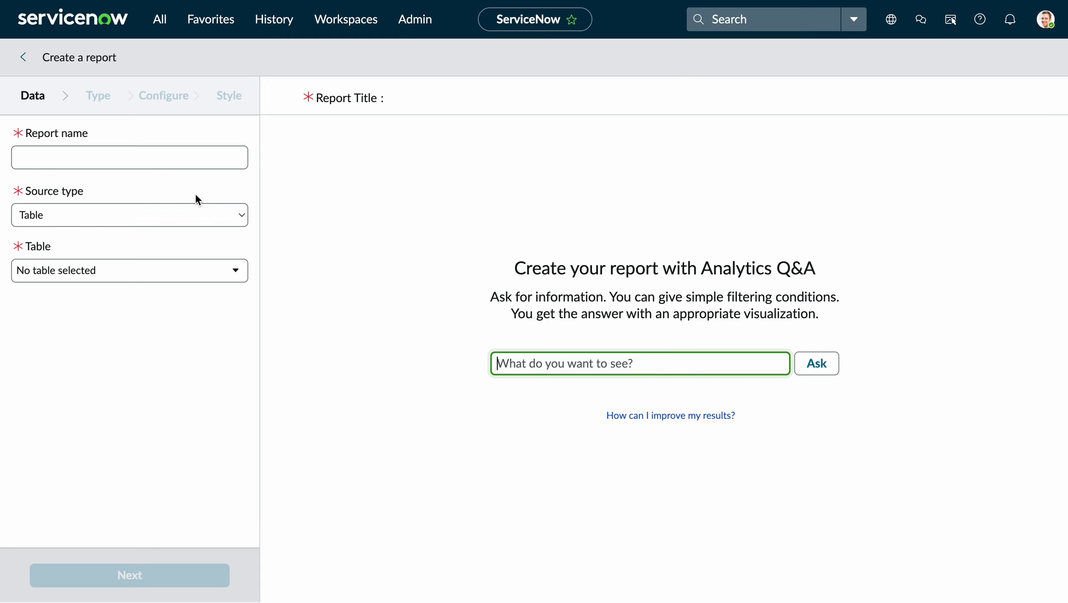
click(166, 159)
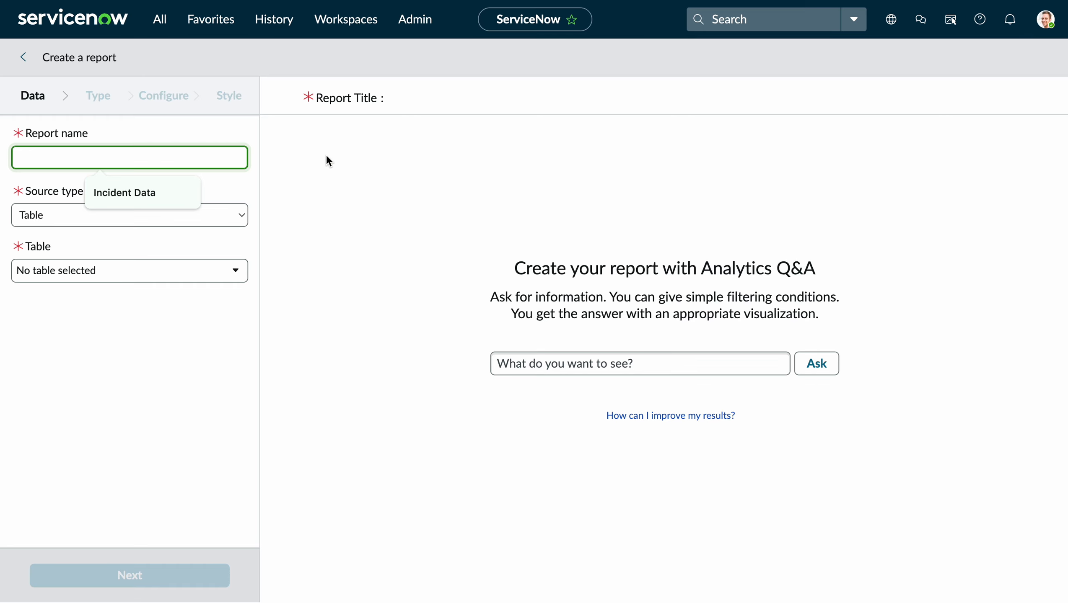
text(Ini)
key(BackSpace)
text(cidents)
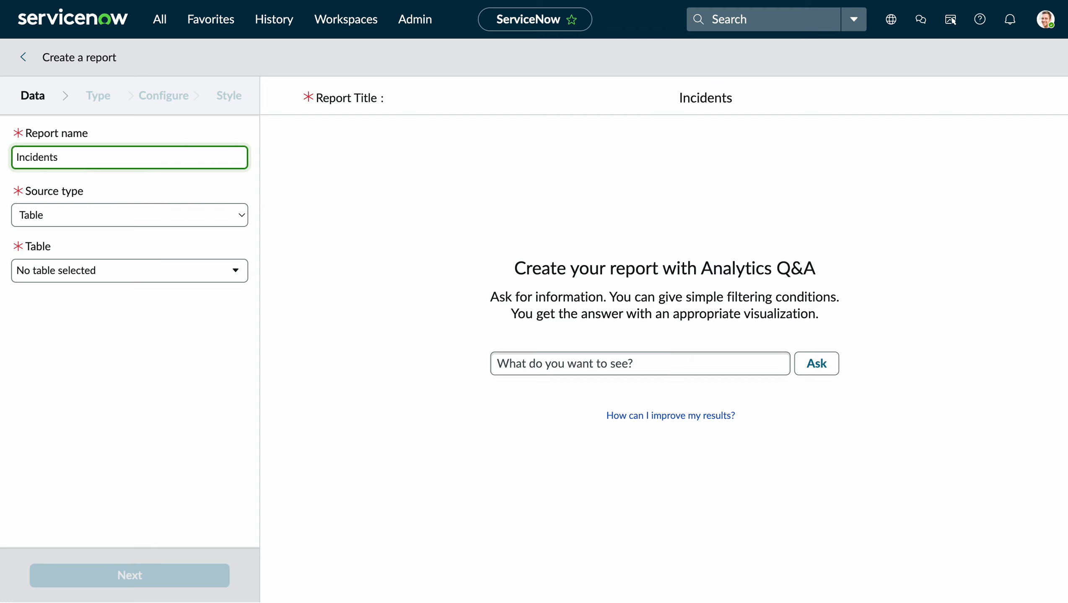
text( ths)
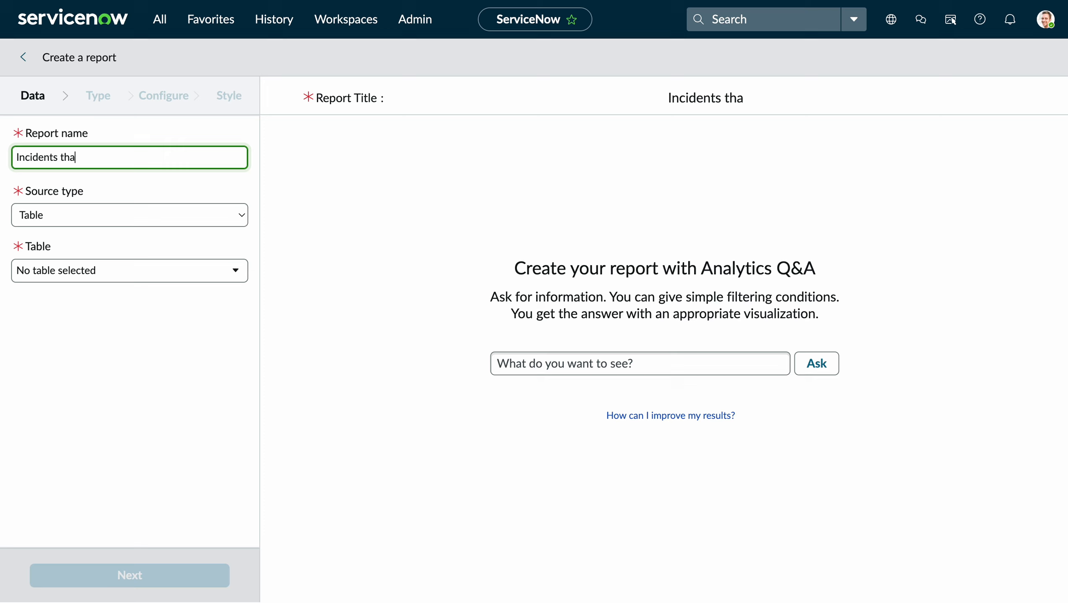
key(BackSpace)
key(BackSpace)
key(BackSpace)
- Name the report All Active Incidents, replacing any text in the report name
key(ctrl+a)
text(All)
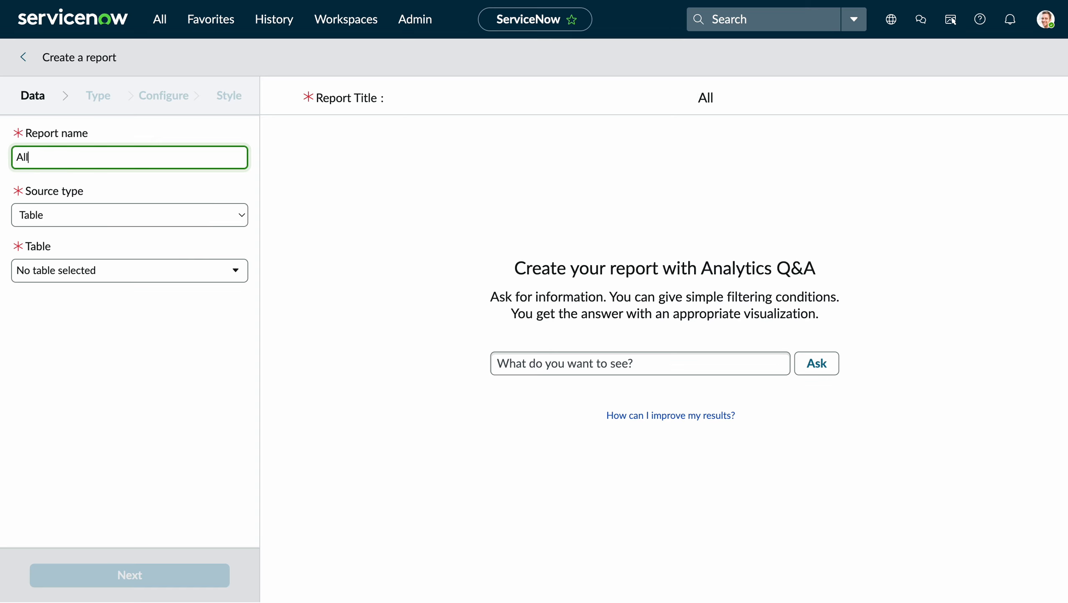
text( Active )
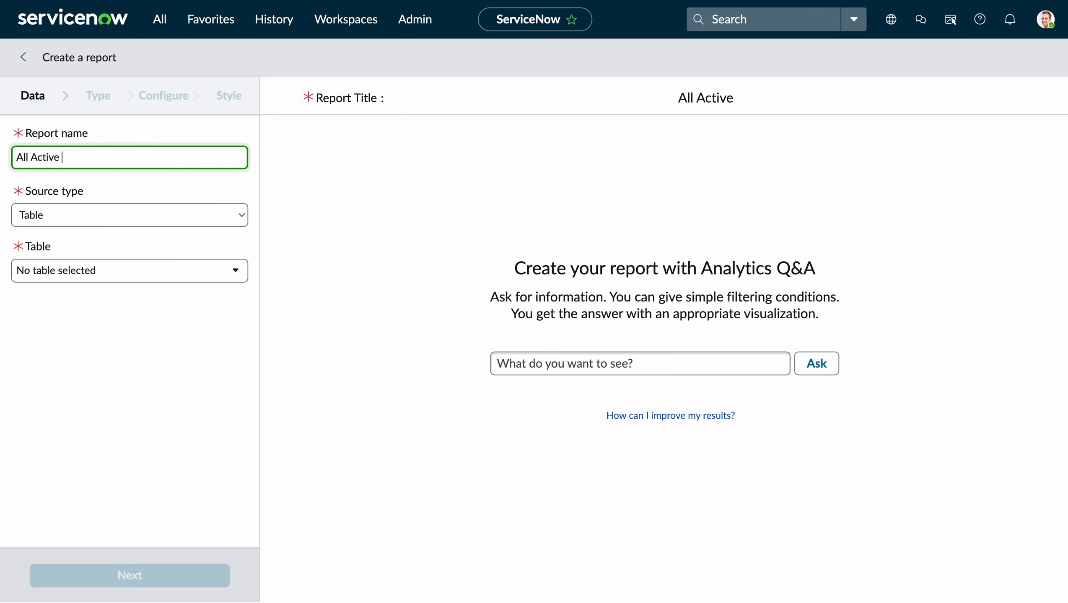
text(Incidents)
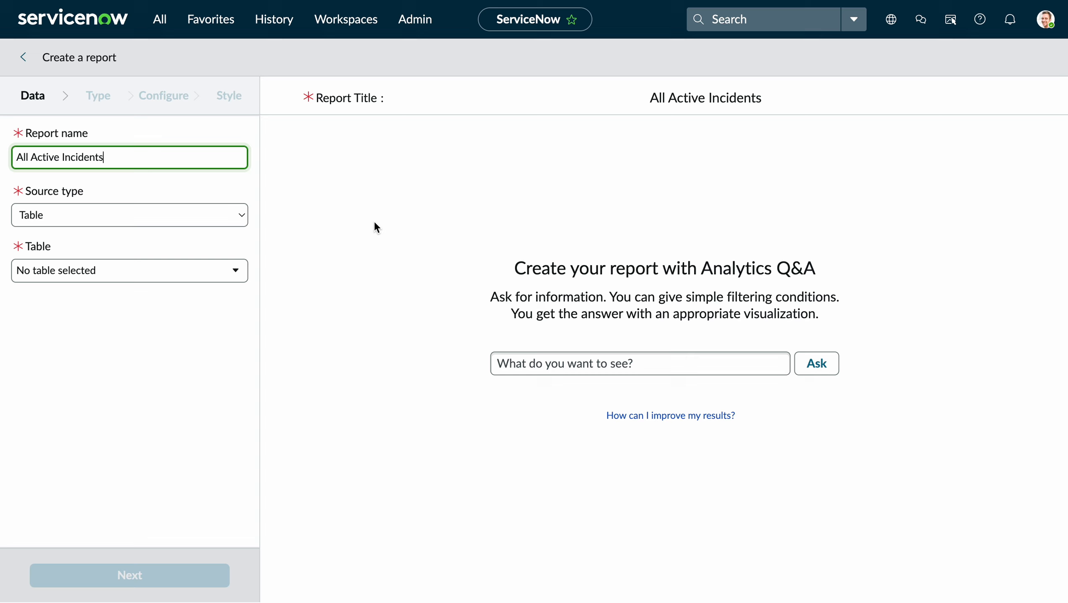
click(398, 264)
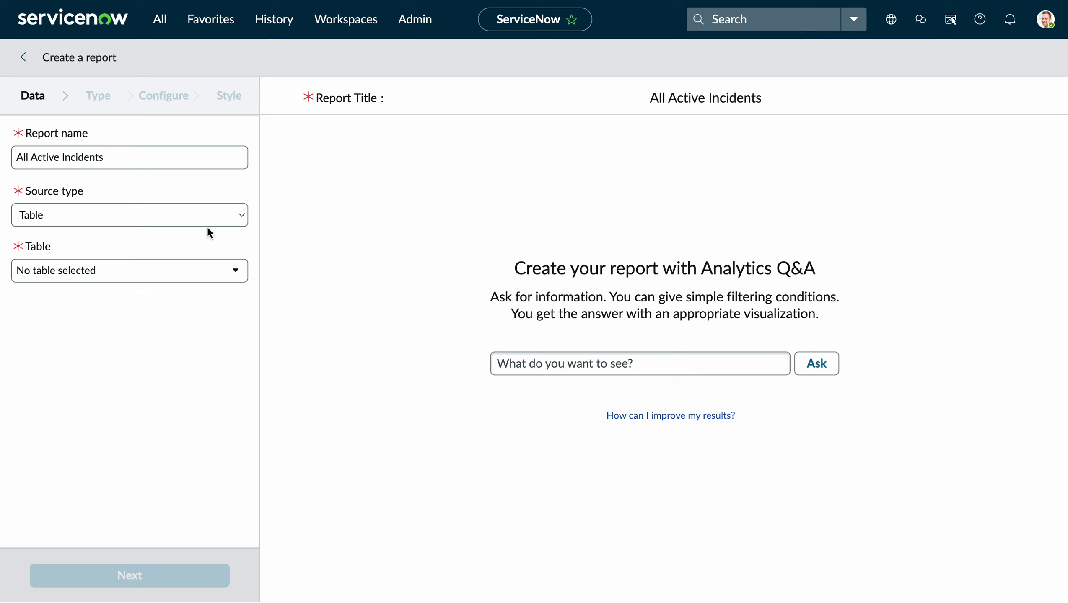
click(196, 223)
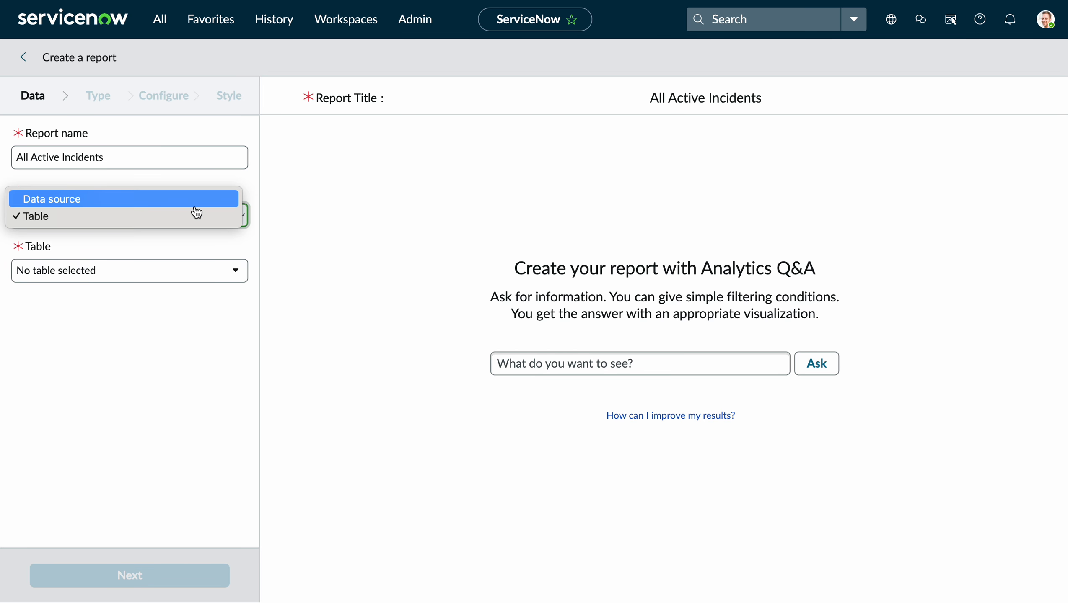
click(199, 204)
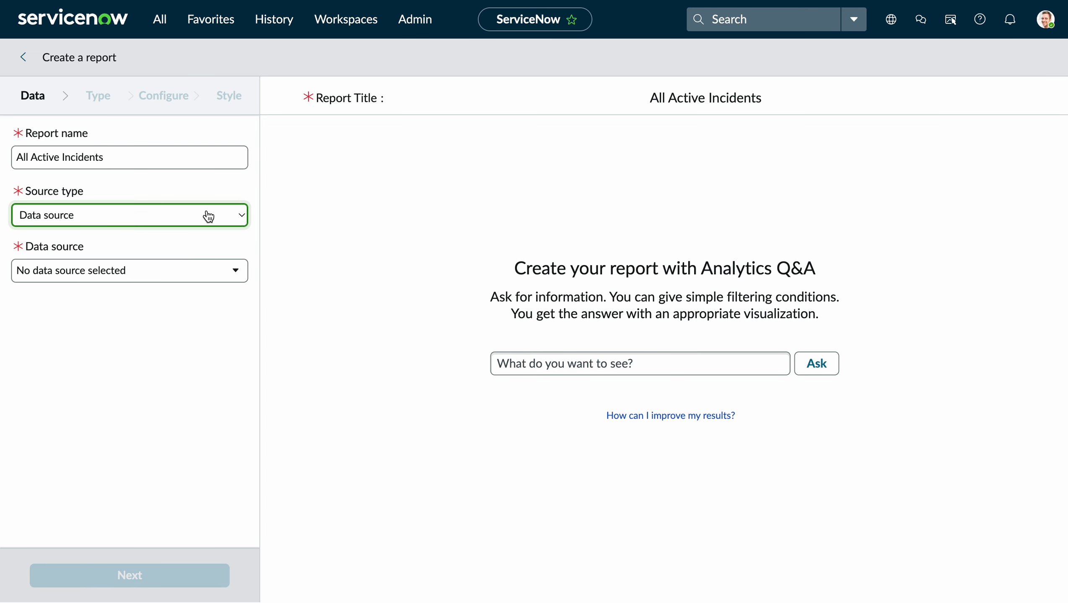
click(227, 271)
scroll(197, 419, down, 5)
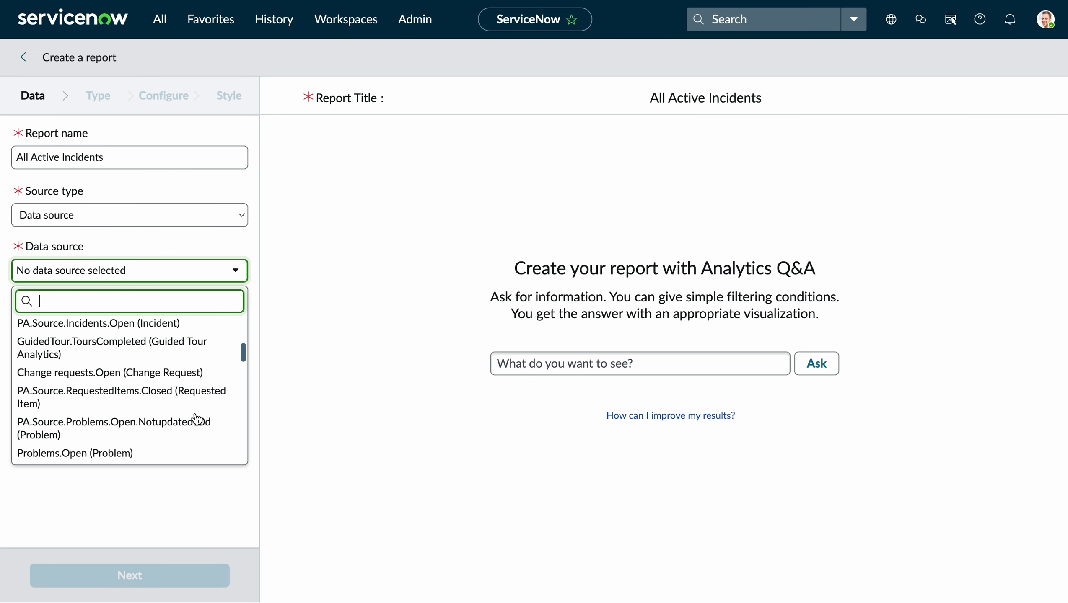
scroll(197, 420, down, 5)
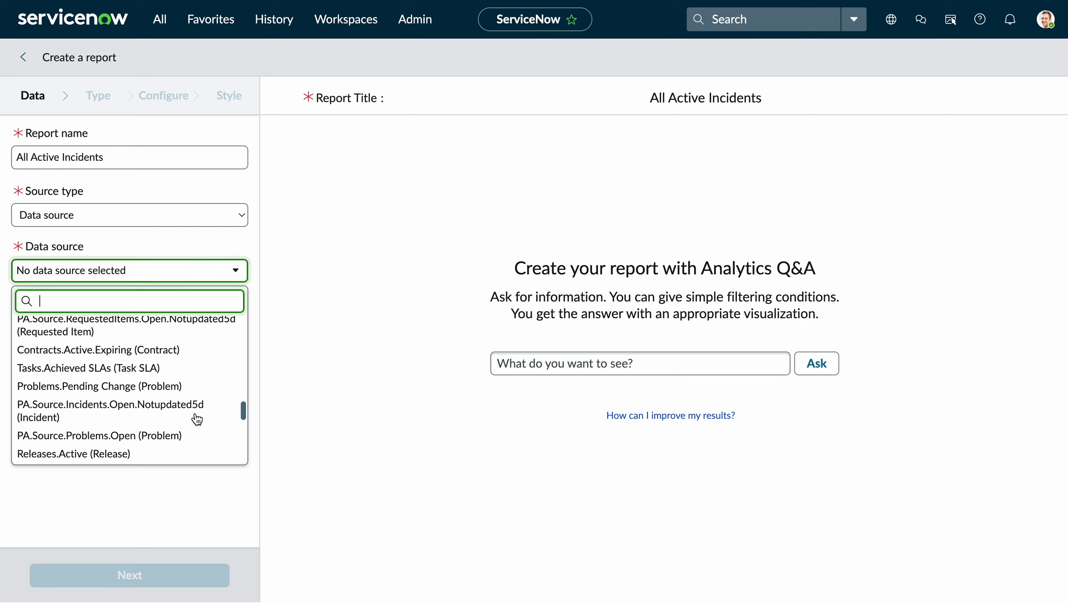
scroll(197, 419, down, 2)
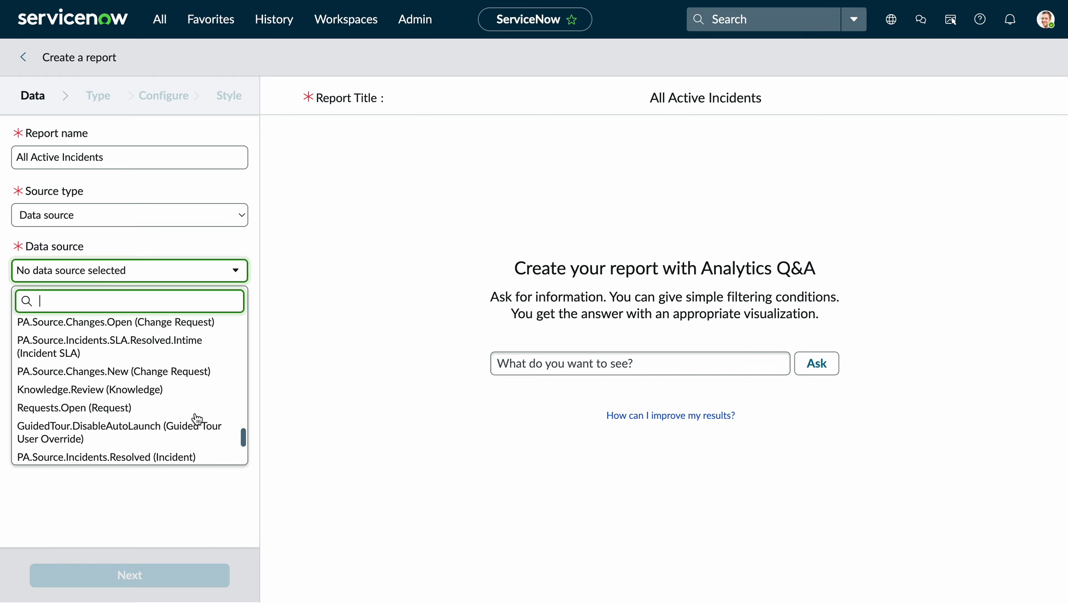
scroll(224, 418, up, 5)
click(174, 219)
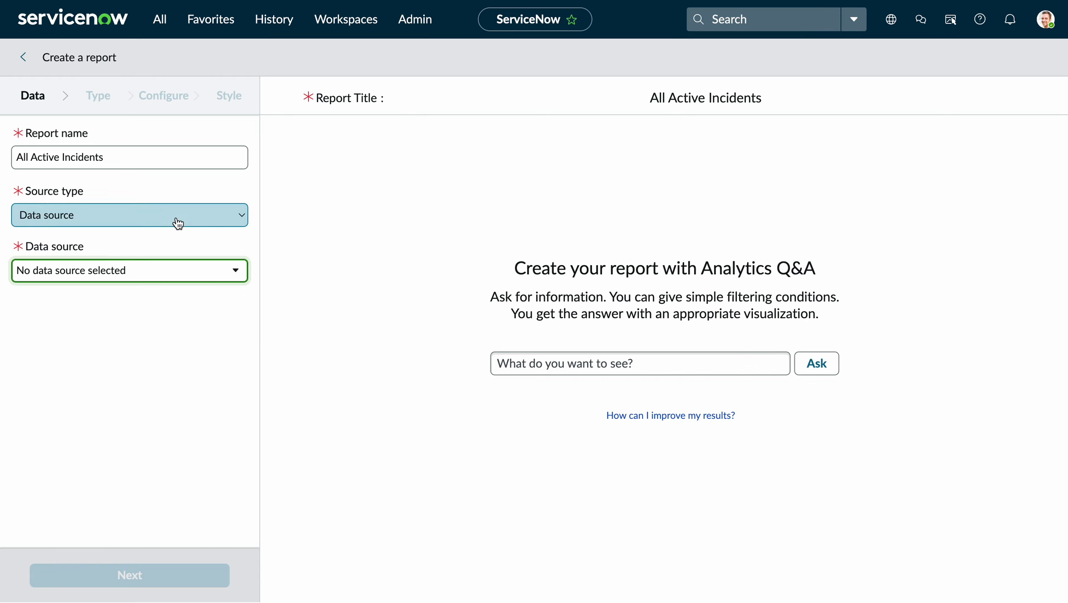
click(174, 222)
click(166, 233)
- Choose Incident [incident] as the report's table and continue to the visualization types
click(165, 275)
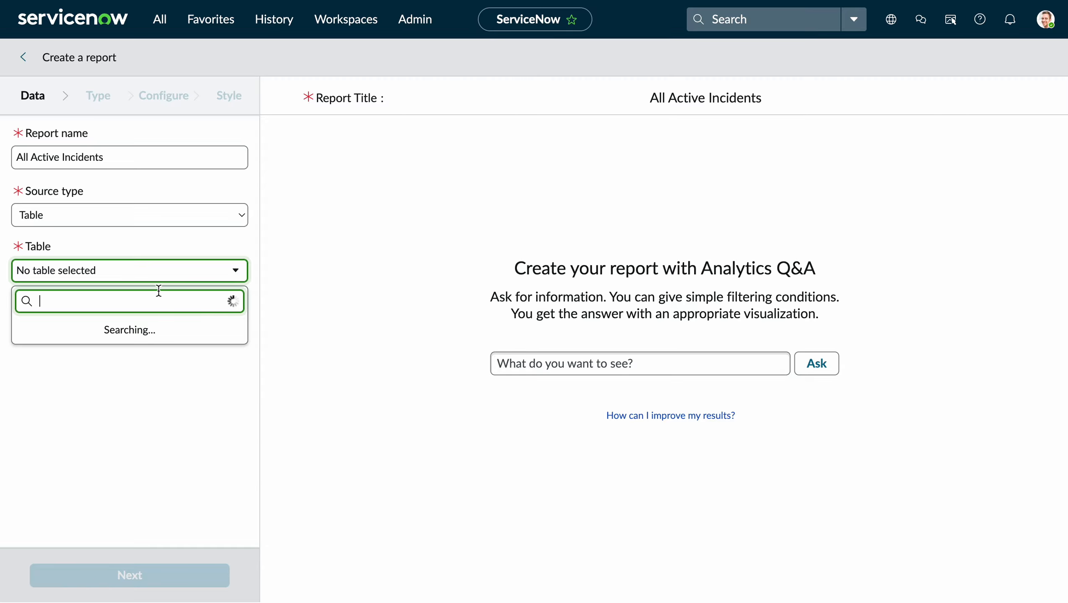
text(in)
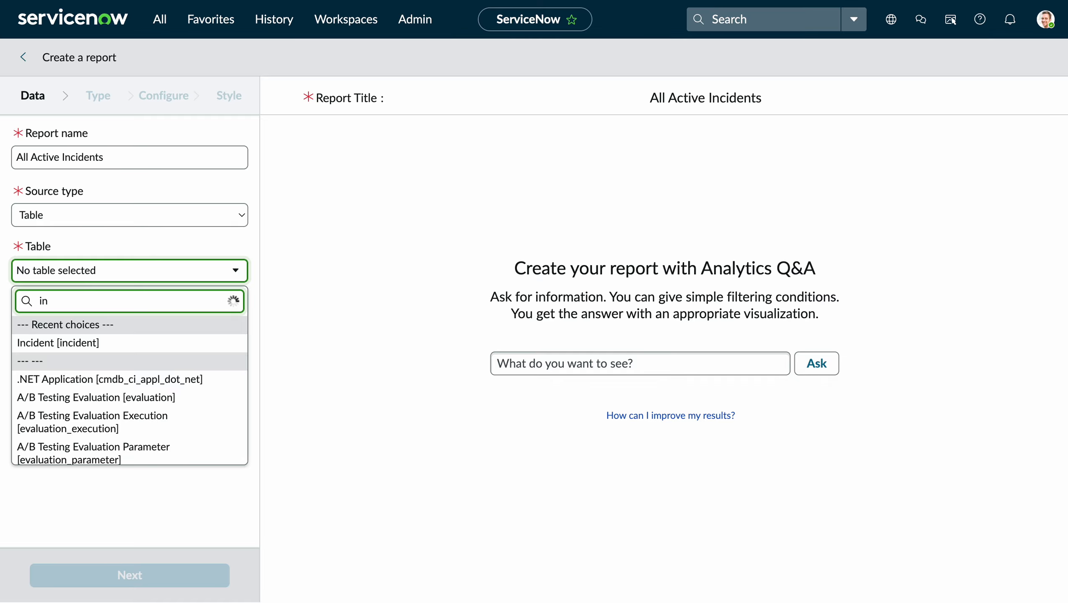
click(133, 343)
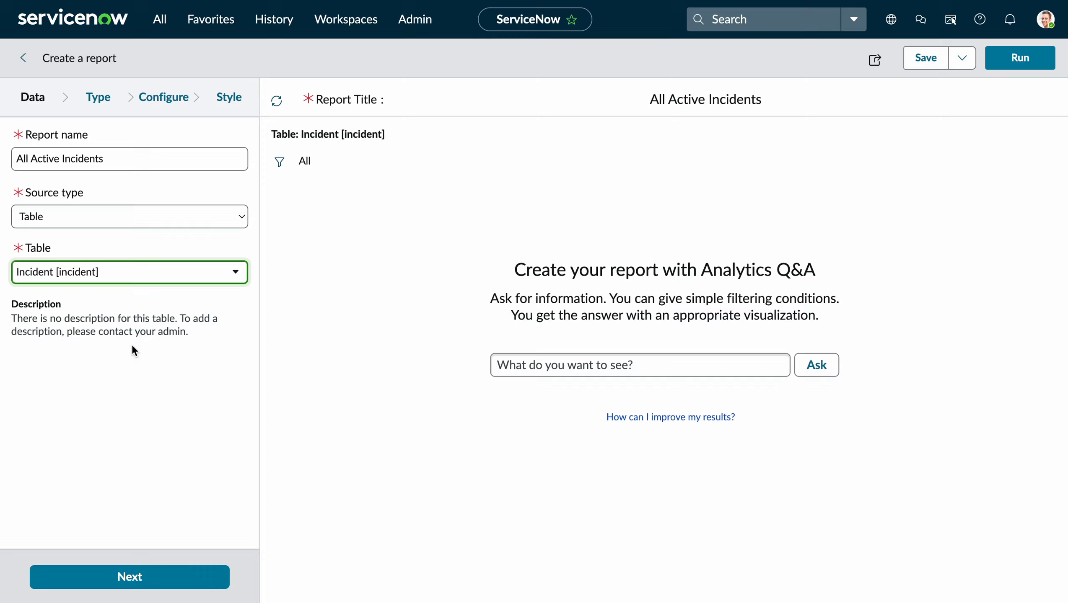
click(126, 574)
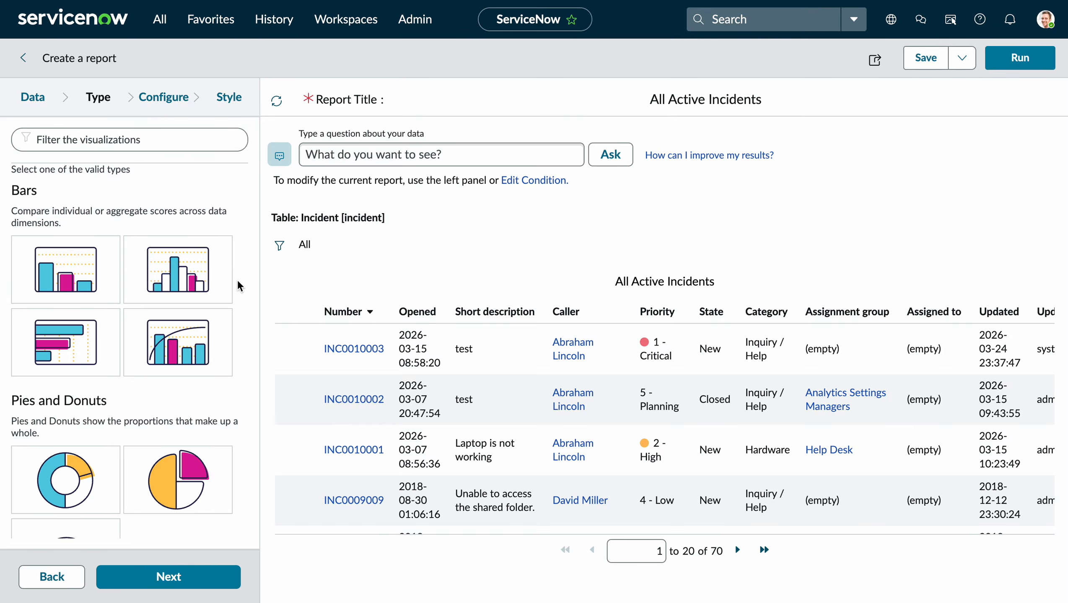
- Look through the available visualization types without choosing another one, and continue to the report's configuration
scroll(207, 406, down, 4)
scroll(207, 406, down, 7)
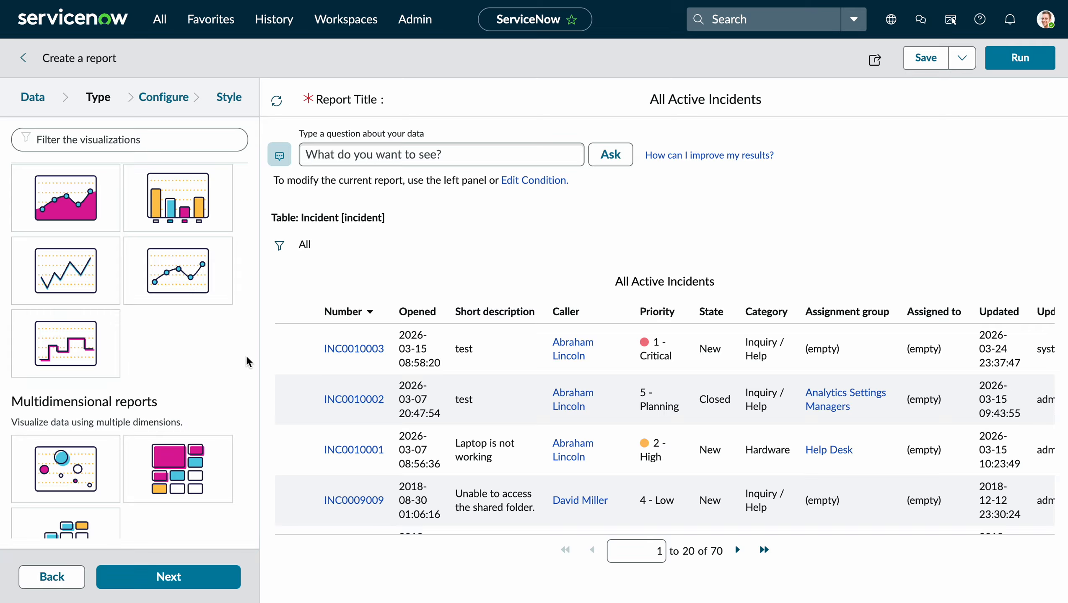
scroll(197, 364, down, 4)
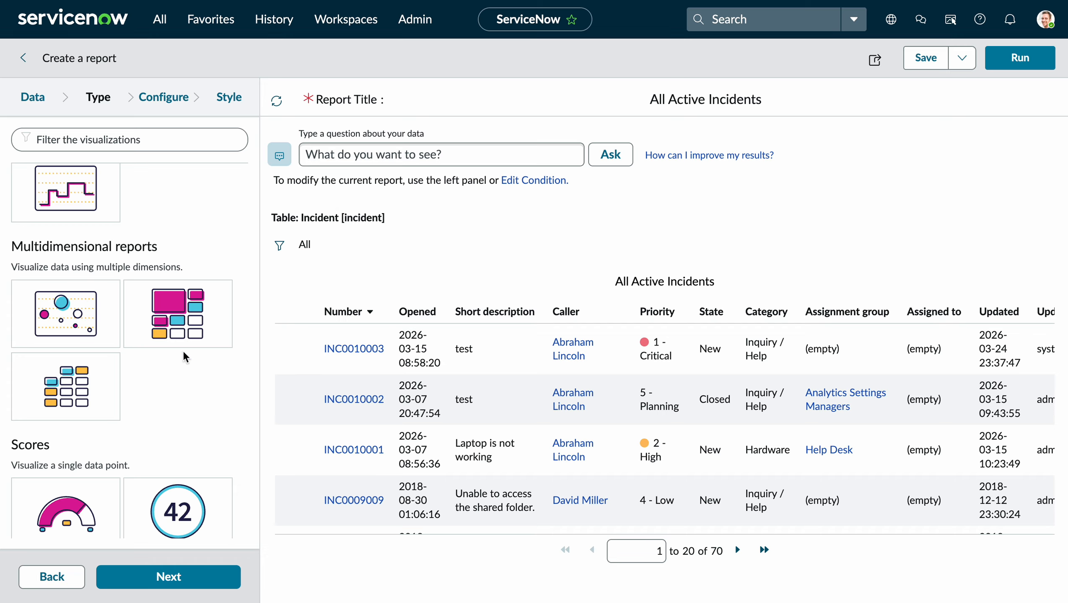
click(182, 578)
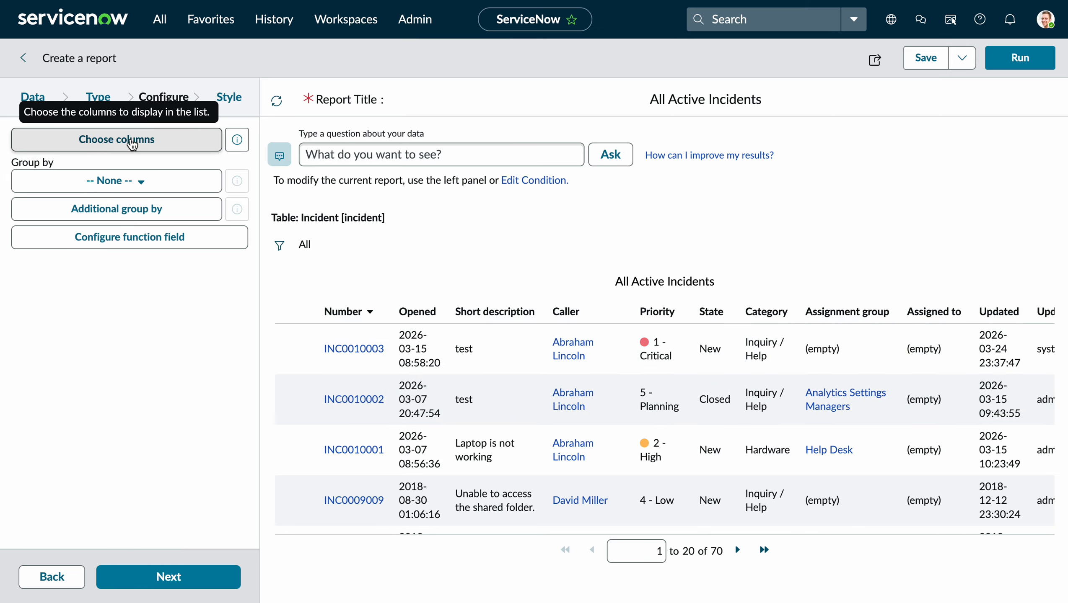
- Add the caller's Email field, from the user fields related to Caller, to the report's selected columns
click(148, 139)
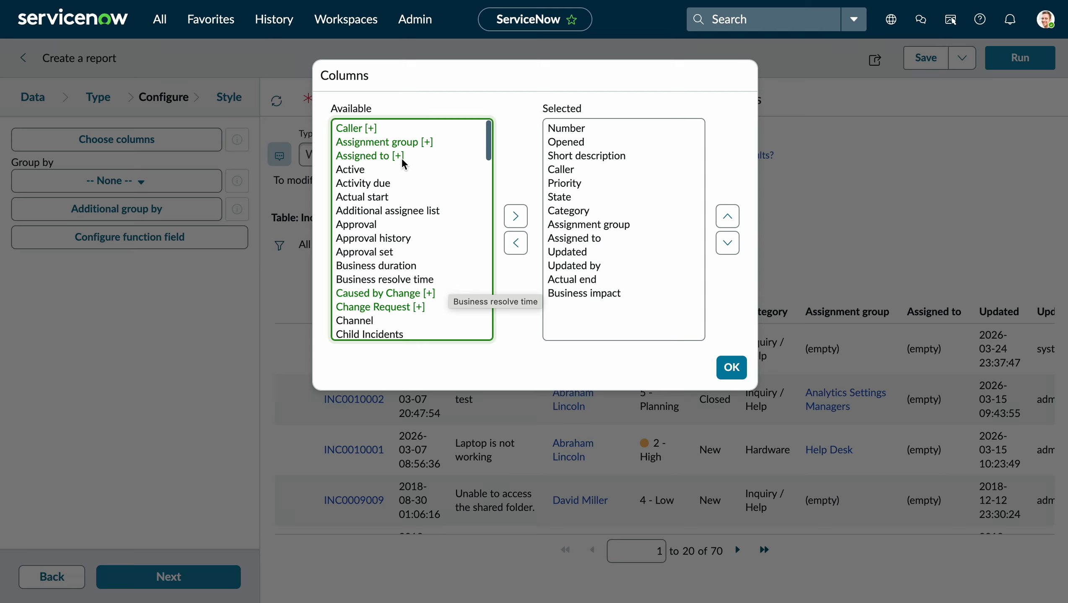
click(368, 128)
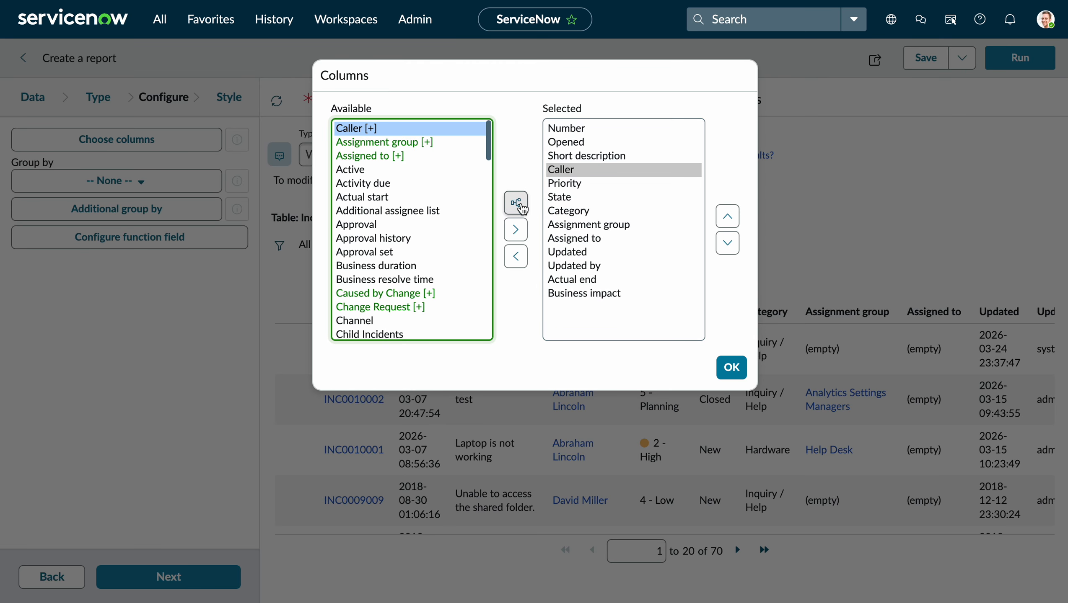
click(522, 206)
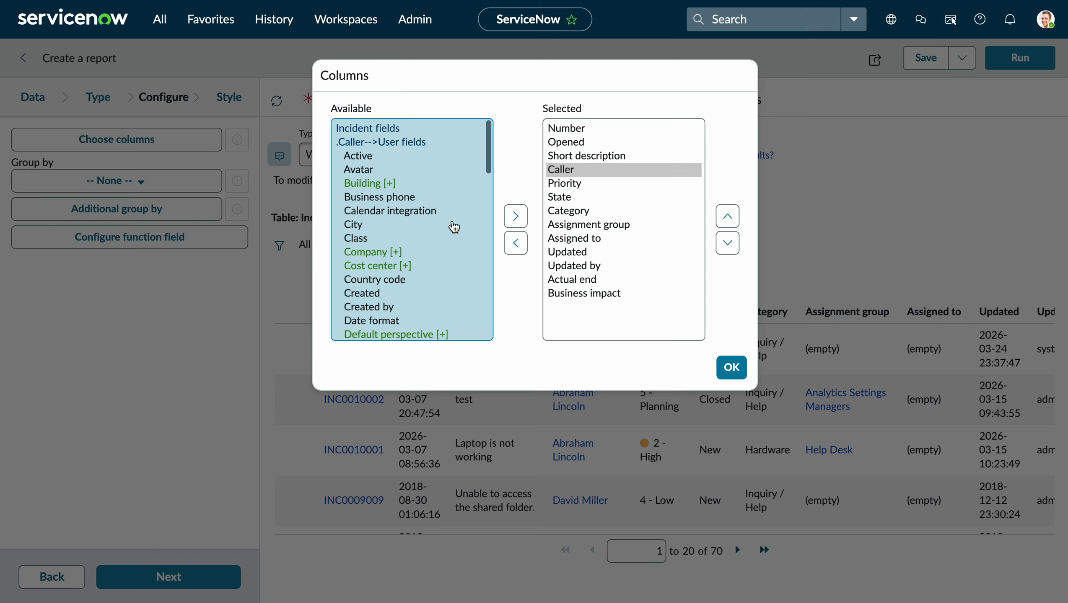
scroll(439, 255, down, 2)
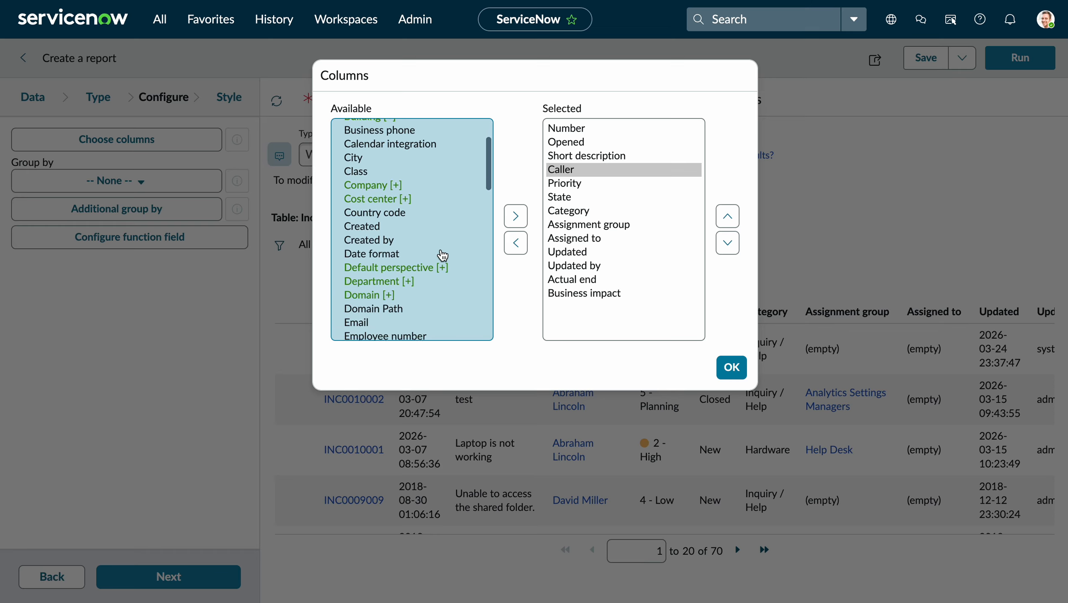
scroll(442, 255, down, 2)
scroll(442, 255, down, 3)
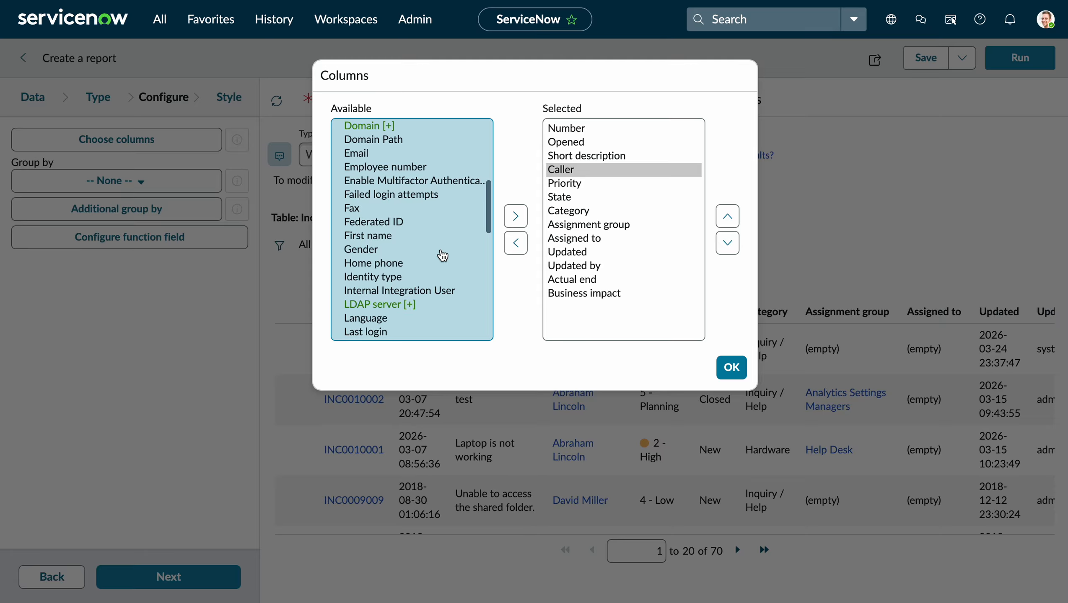
scroll(442, 255, down, 1)
scroll(442, 255, up, 2)
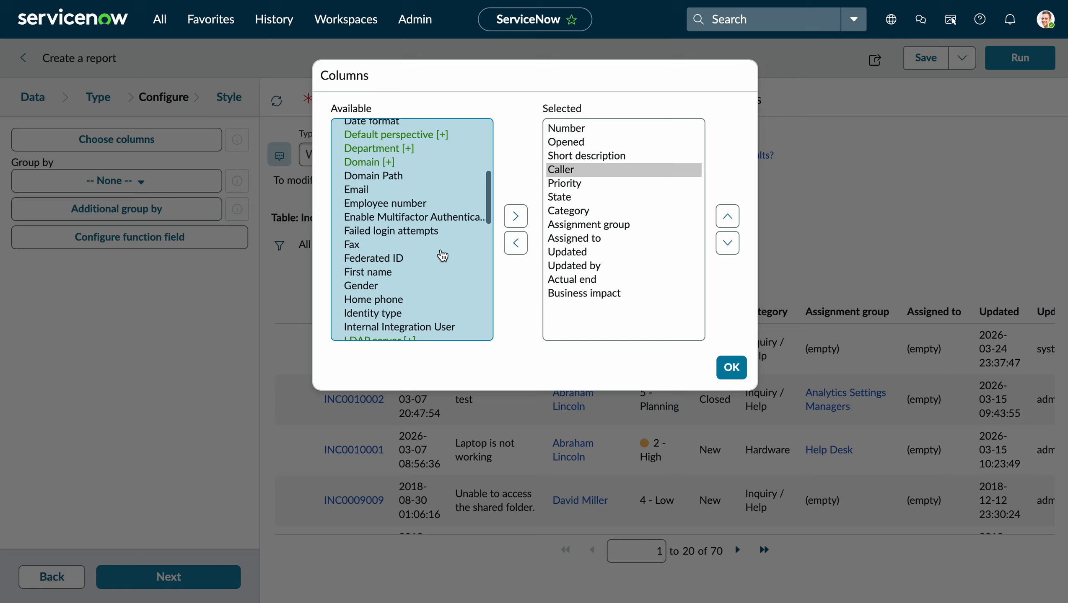
click(364, 194)
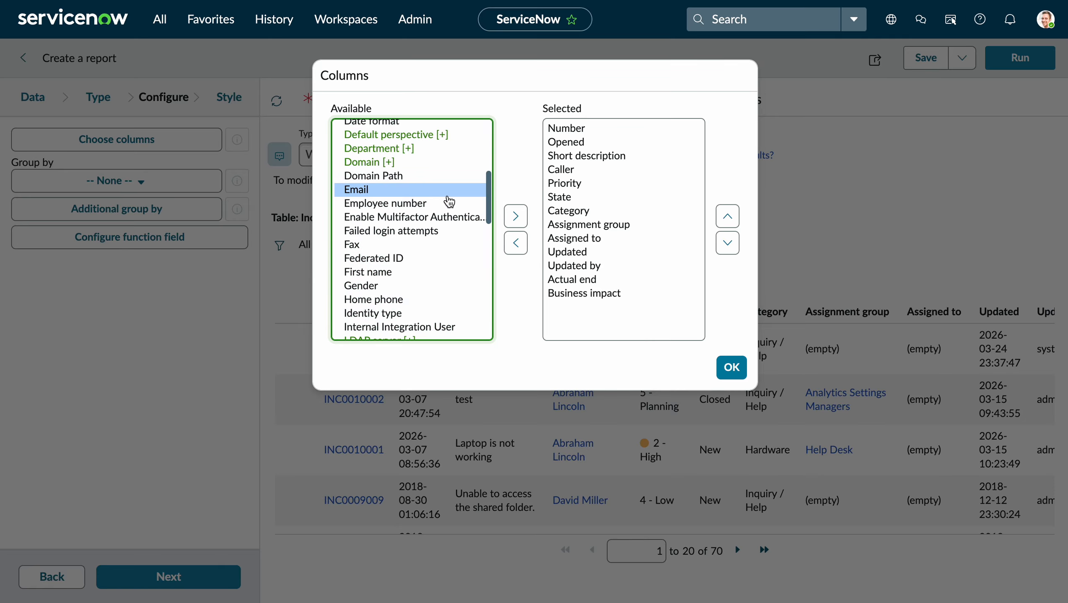
click(516, 216)
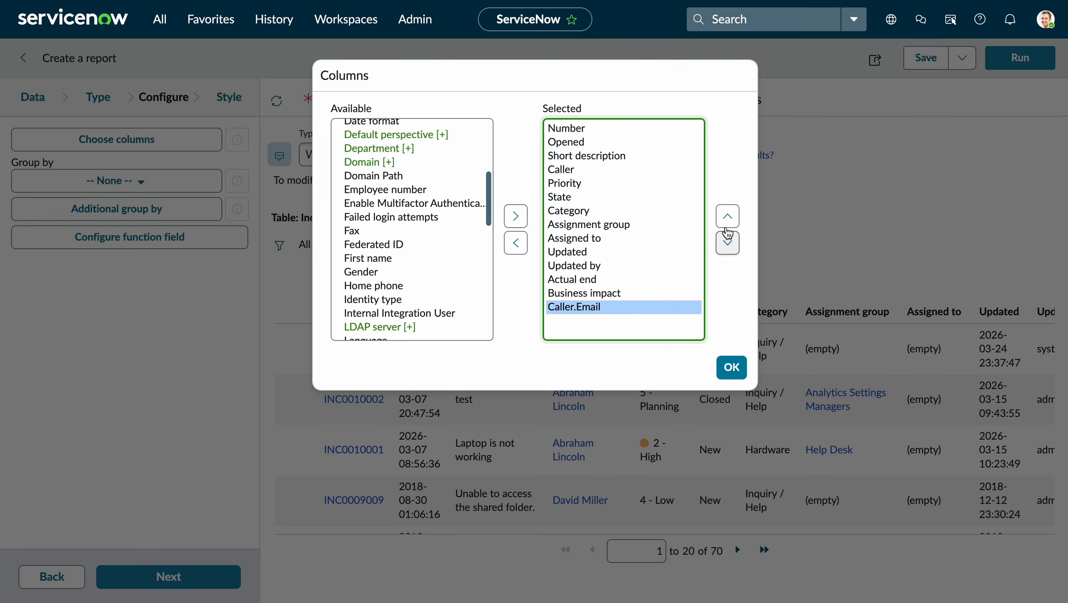
- Move the Caller.Email column directly below Caller, accept the column selection and run the report
click(727, 216)
click(728, 216)
click(727, 216)
click(727, 216)
click(728, 216)
click(727, 217)
click(727, 217)
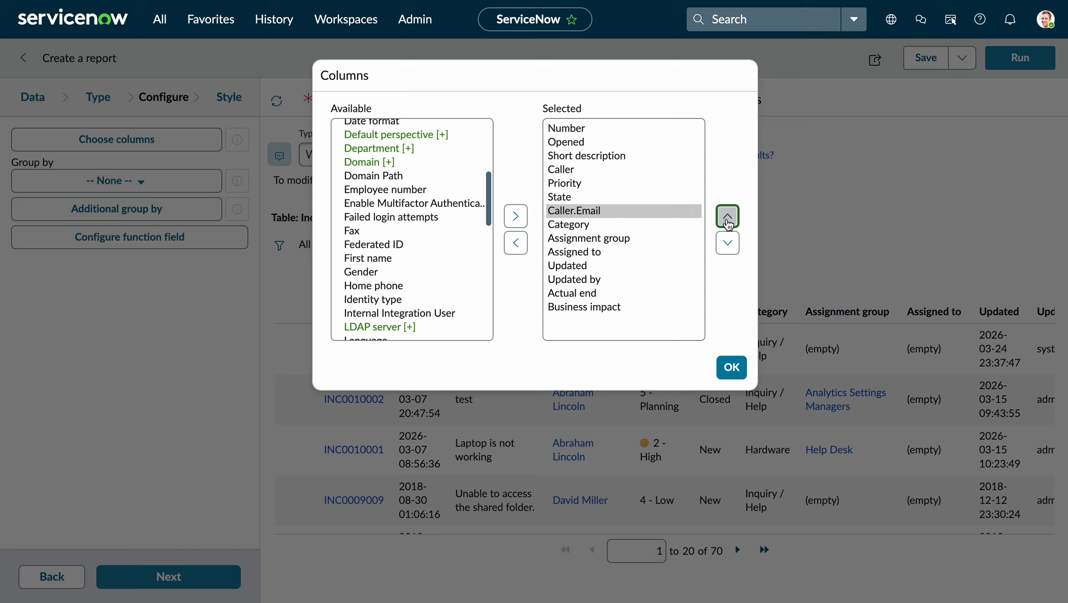
click(728, 216)
click(727, 217)
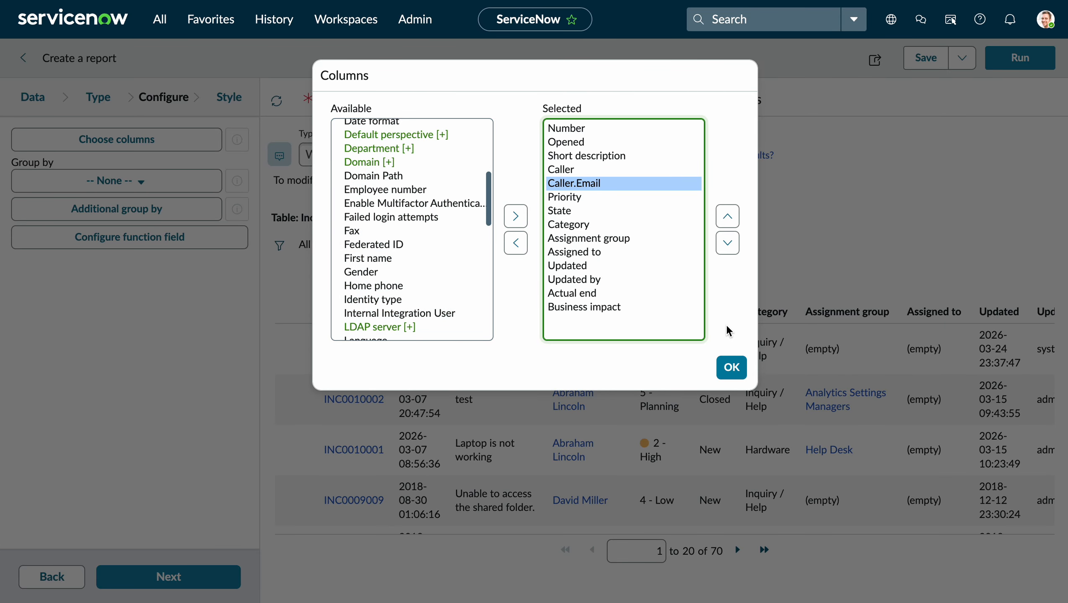
click(731, 366)
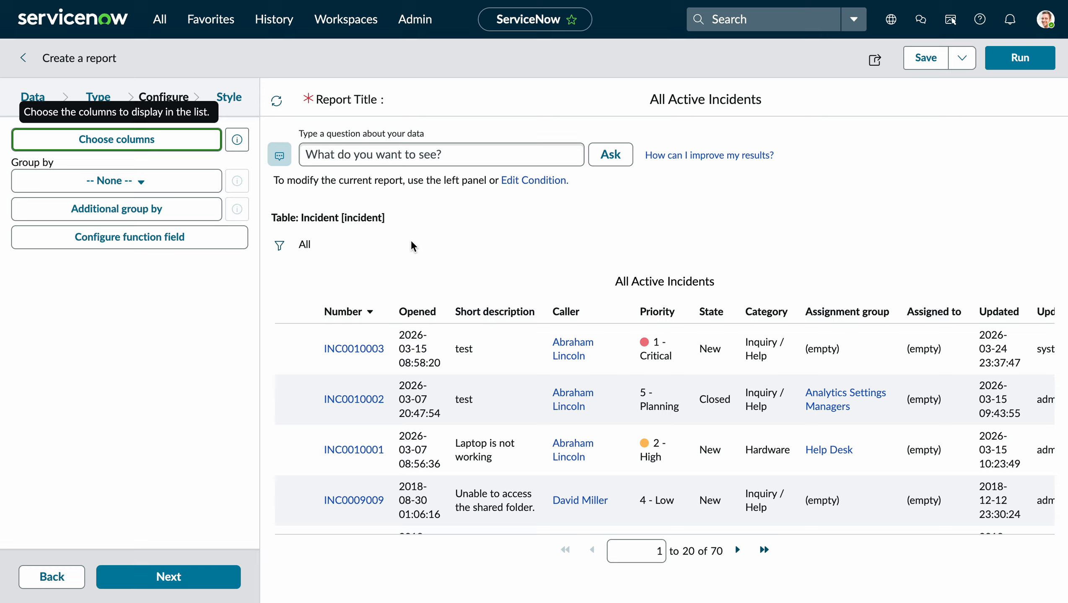
click(1020, 57)
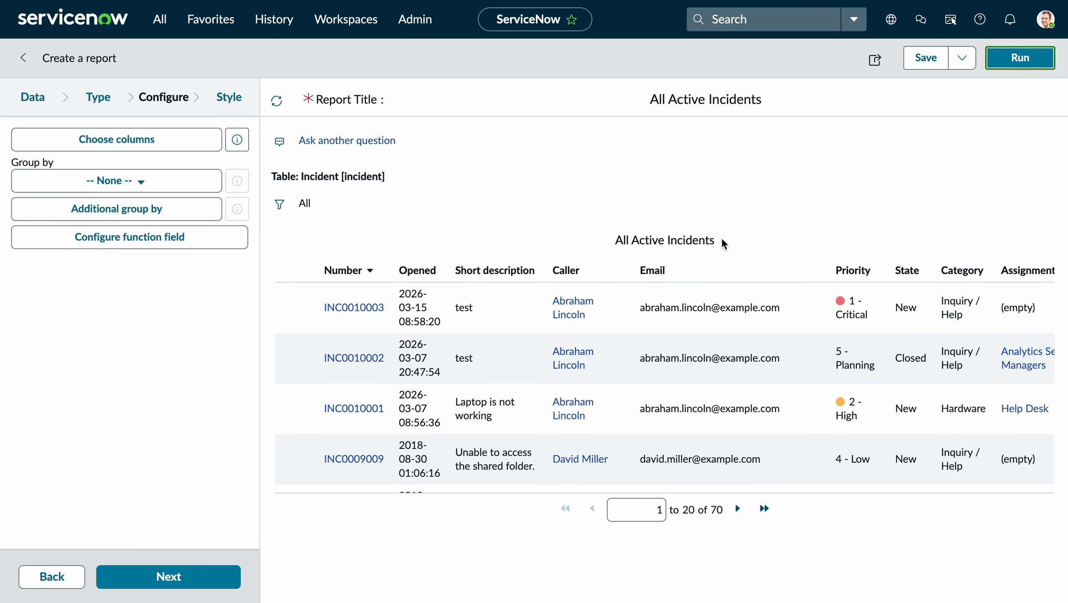
- Group the report by Priority and run it again
click(164, 181)
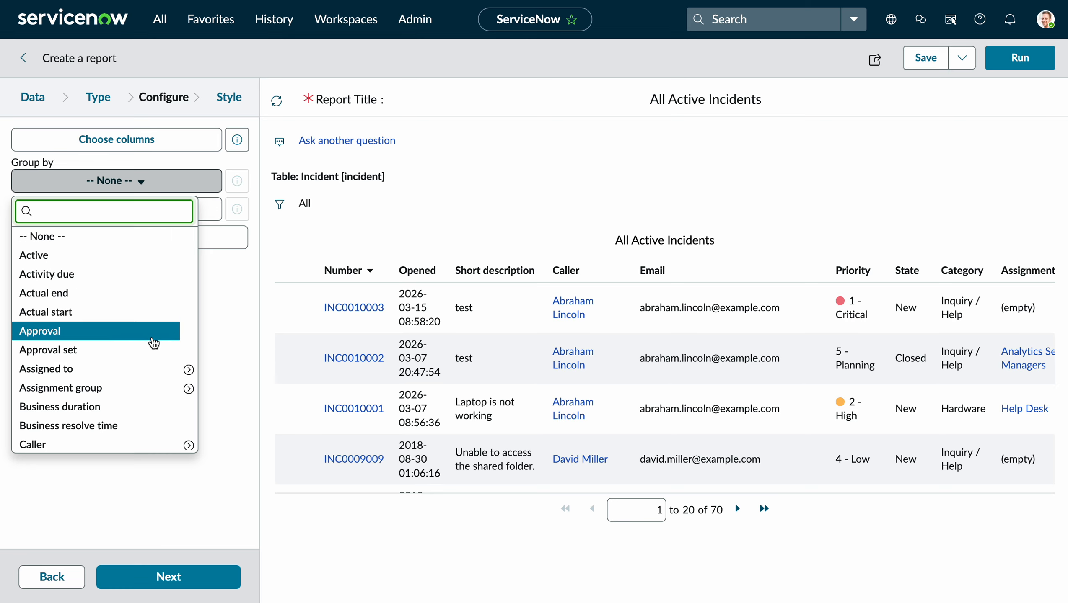
scroll(161, 408, down, 9)
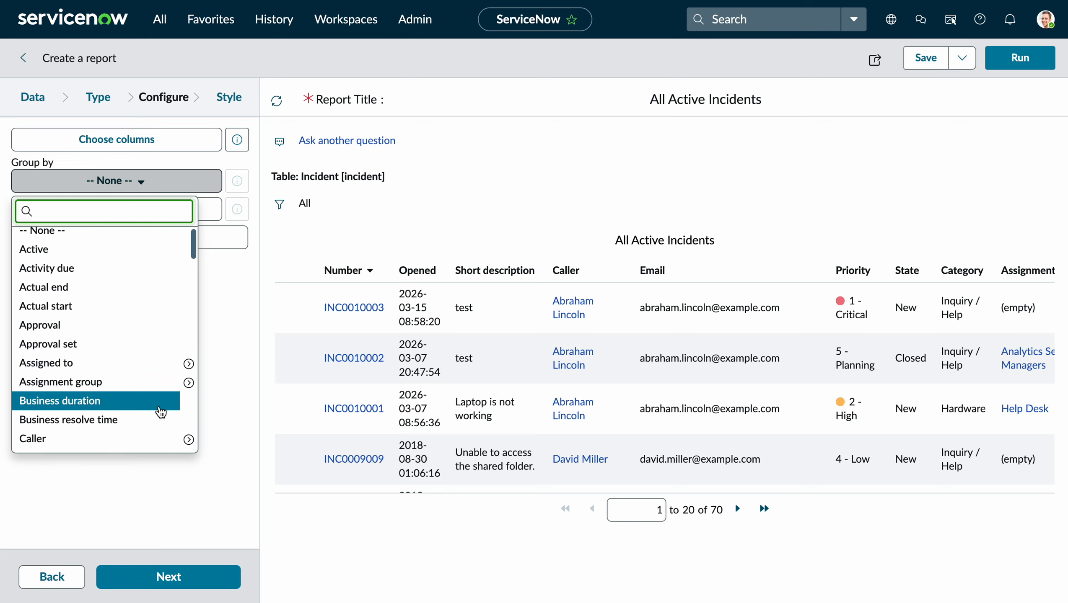
scroll(190, 395, down, 10)
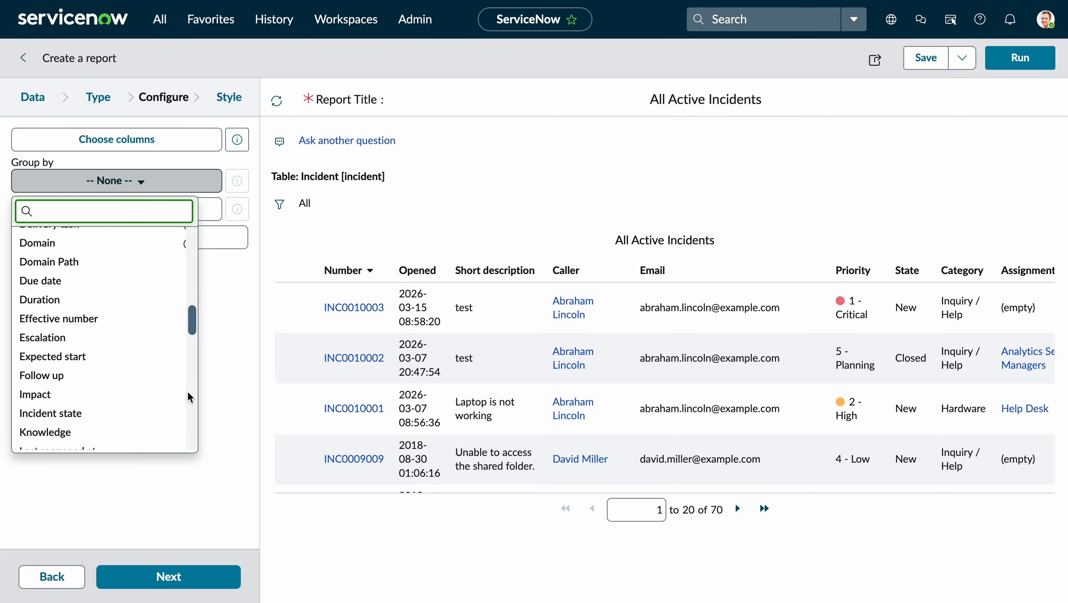
scroll(122, 385, down, 3)
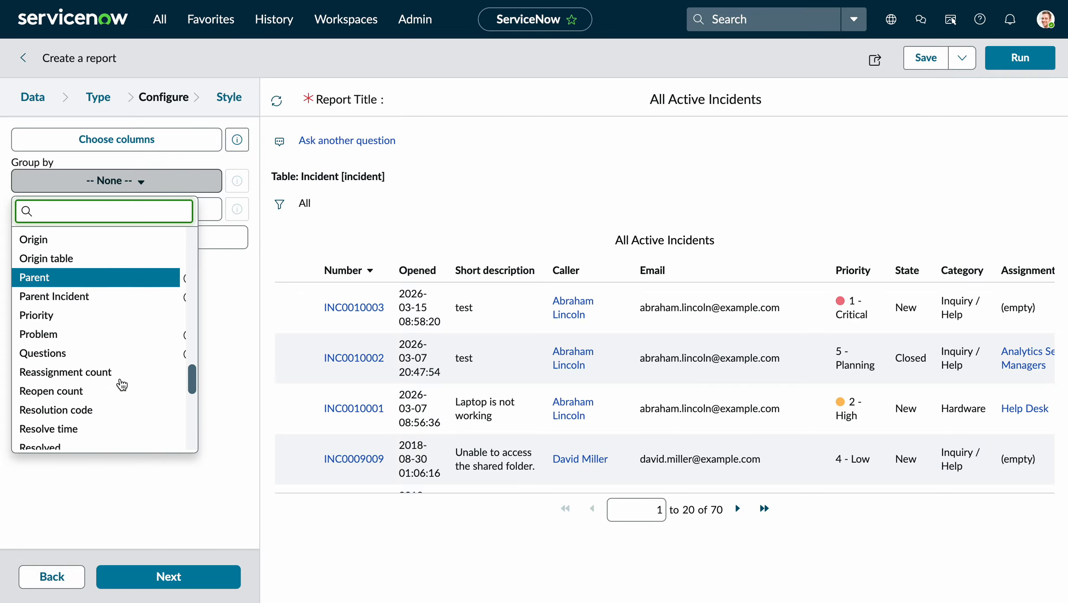
click(118, 312)
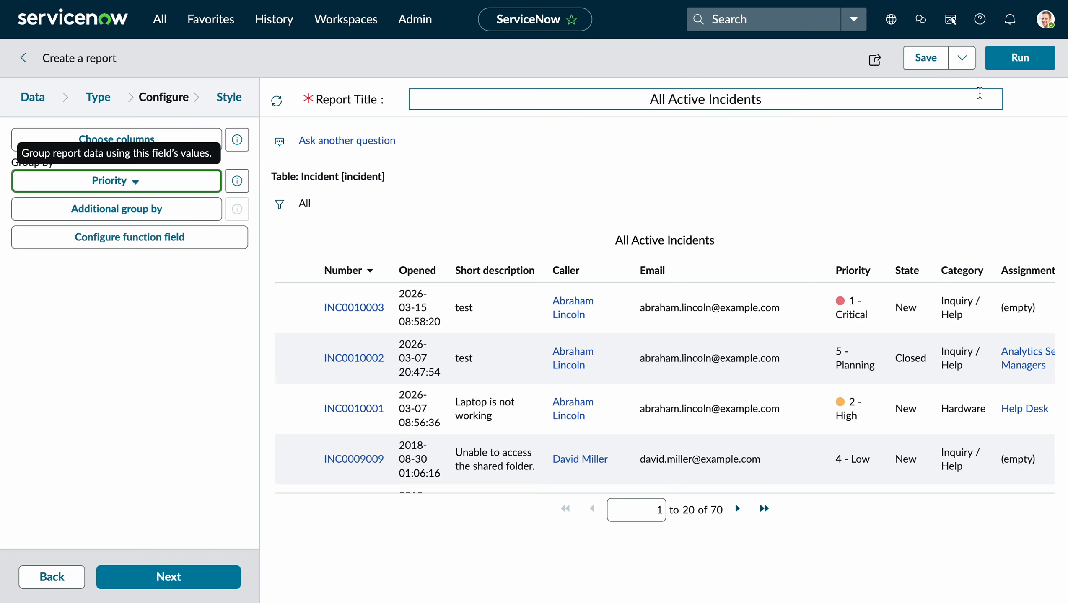
click(1020, 58)
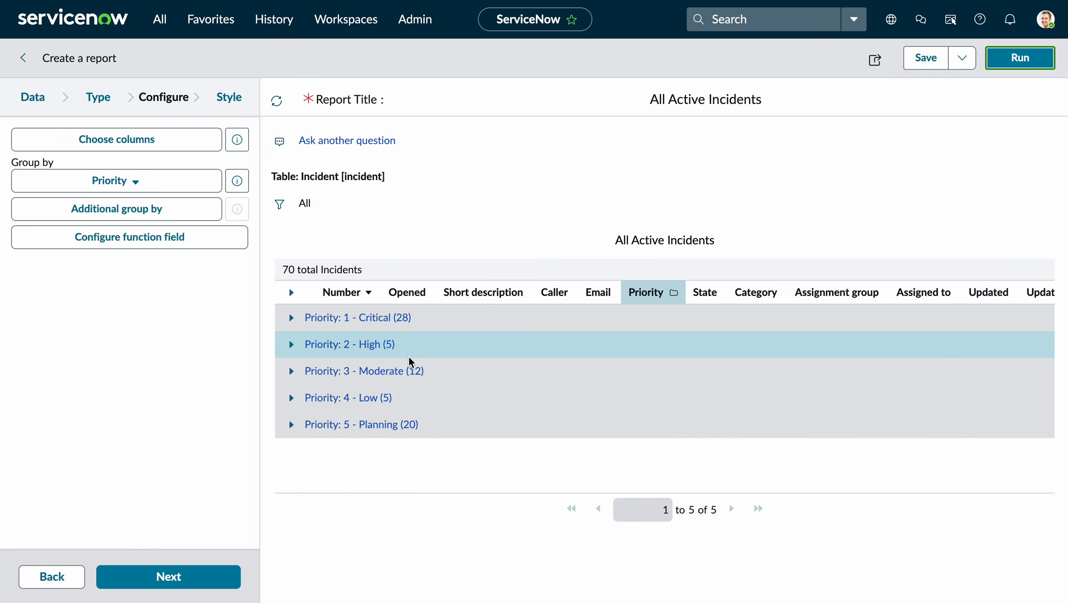
- Examine the incidents in the 1 - Critical priority group, and briefly expand and collapse the 2 - High group
click(292, 318)
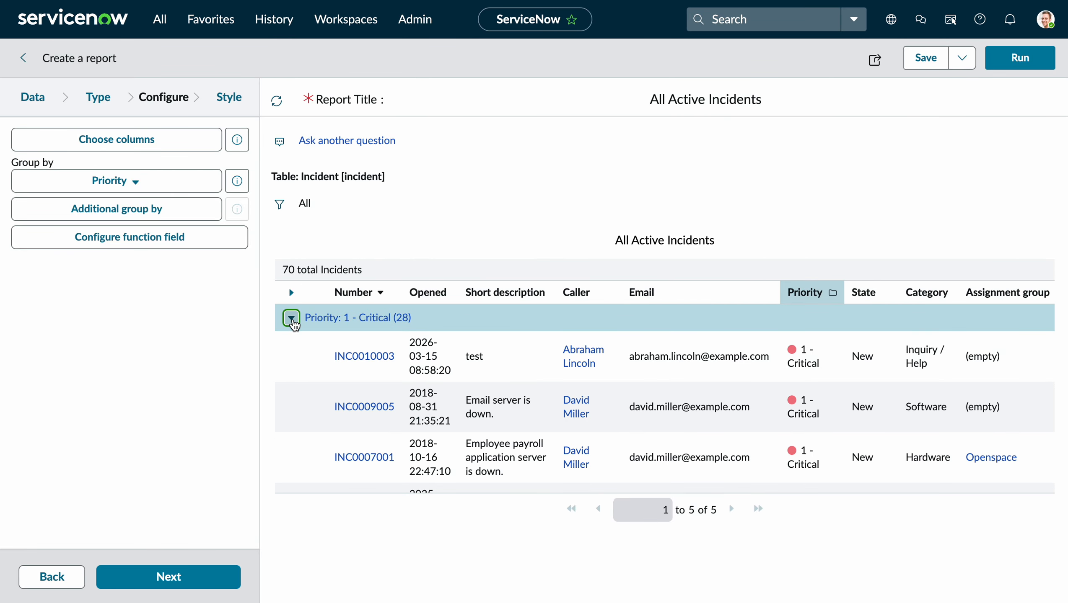
scroll(346, 369, down, 2)
scroll(321, 369, down, 3)
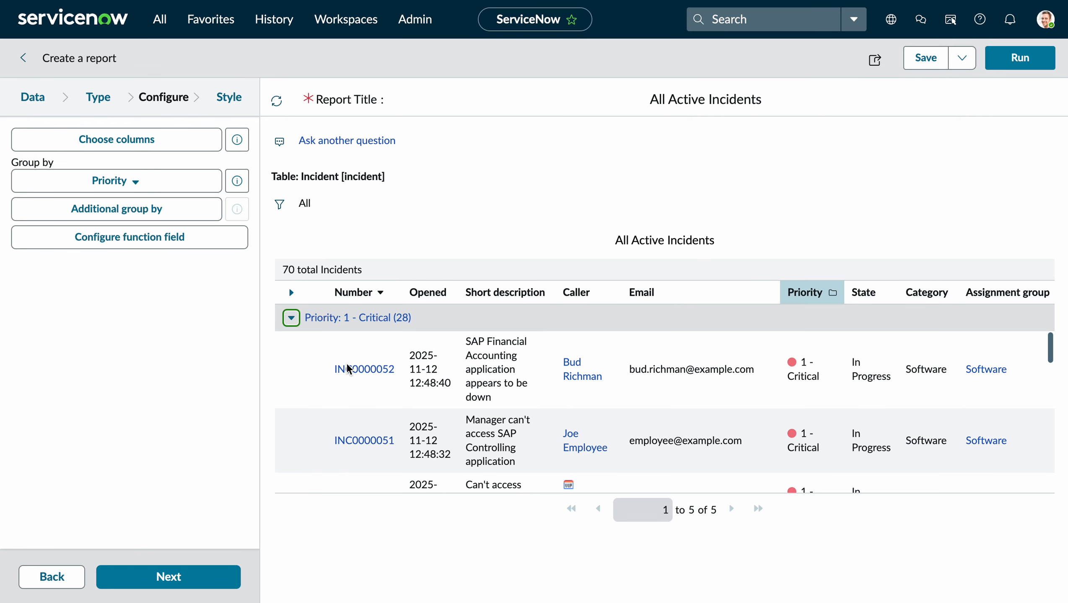
click(291, 317)
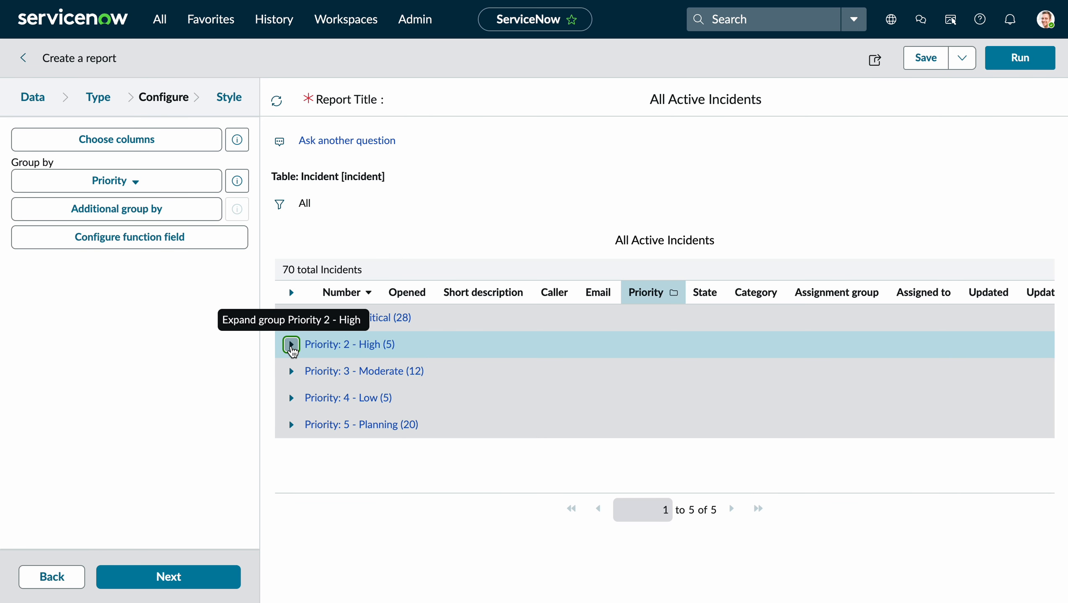
click(291, 346)
click(292, 345)
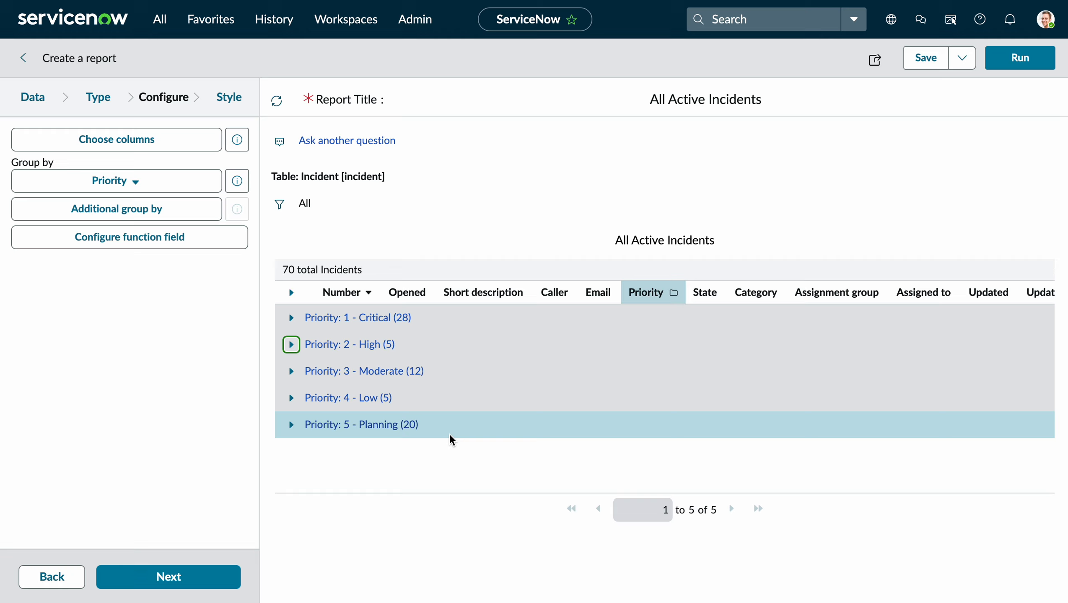
- Filter the report with the condition Active is true, run it, and expand the 1 - Critical group
click(279, 205)
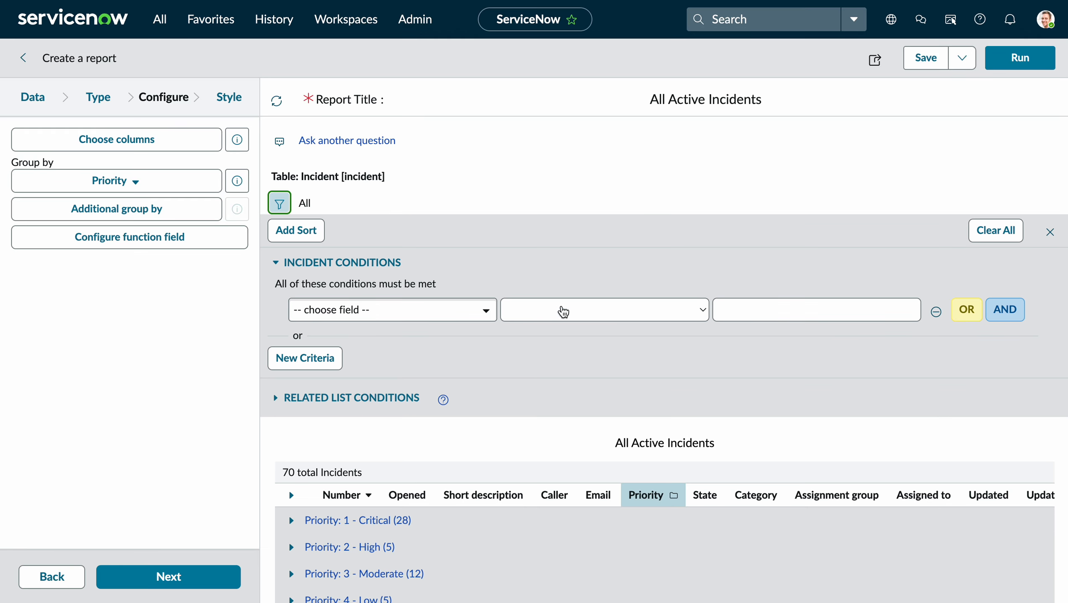
click(659, 98)
click(442, 311)
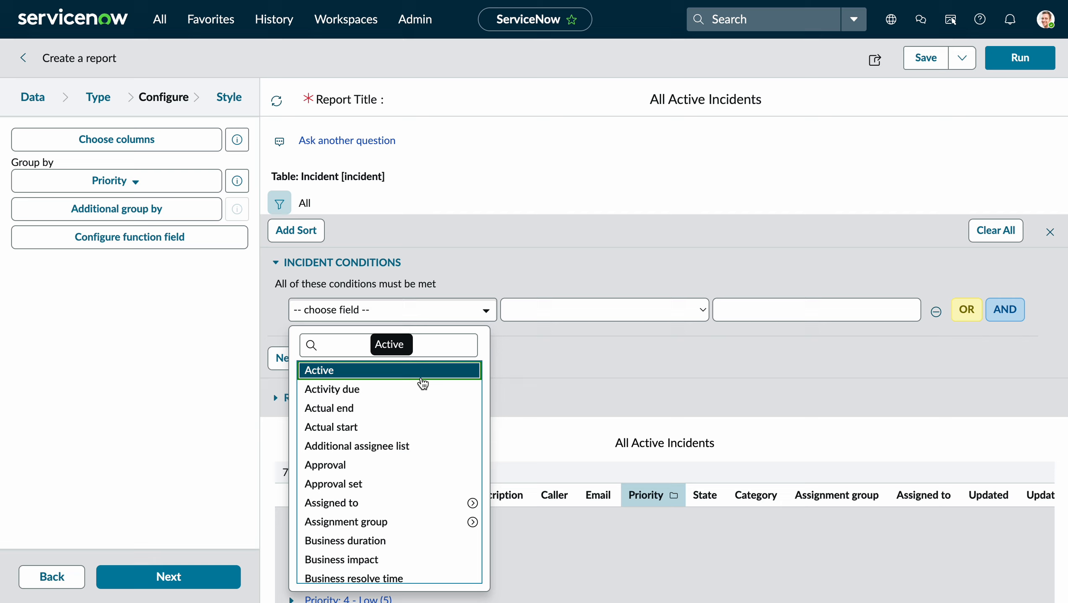
click(443, 379)
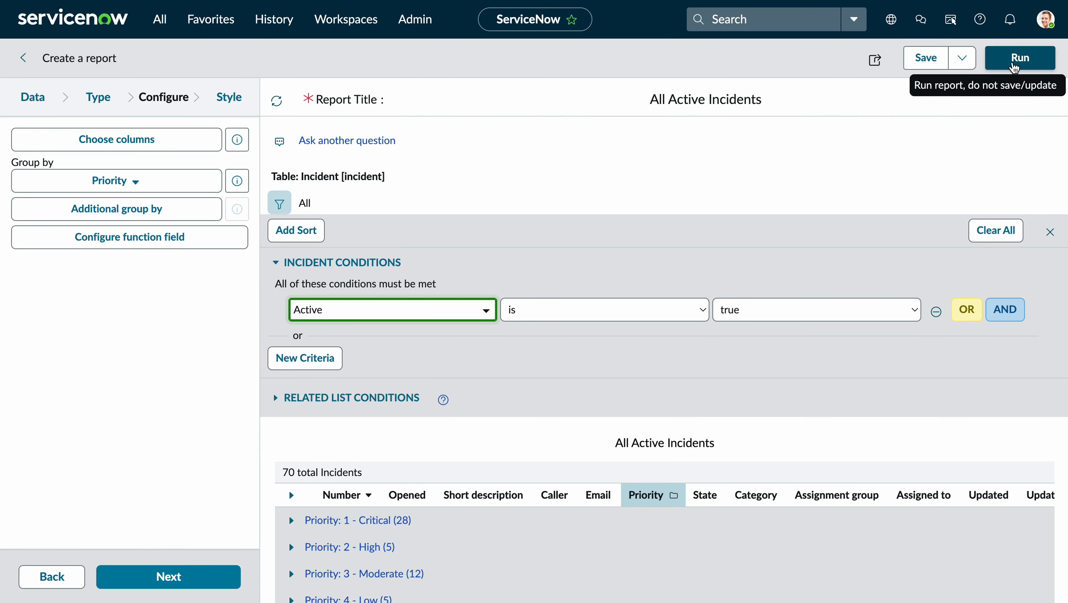
click(1014, 67)
scroll(604, 310, down, 3)
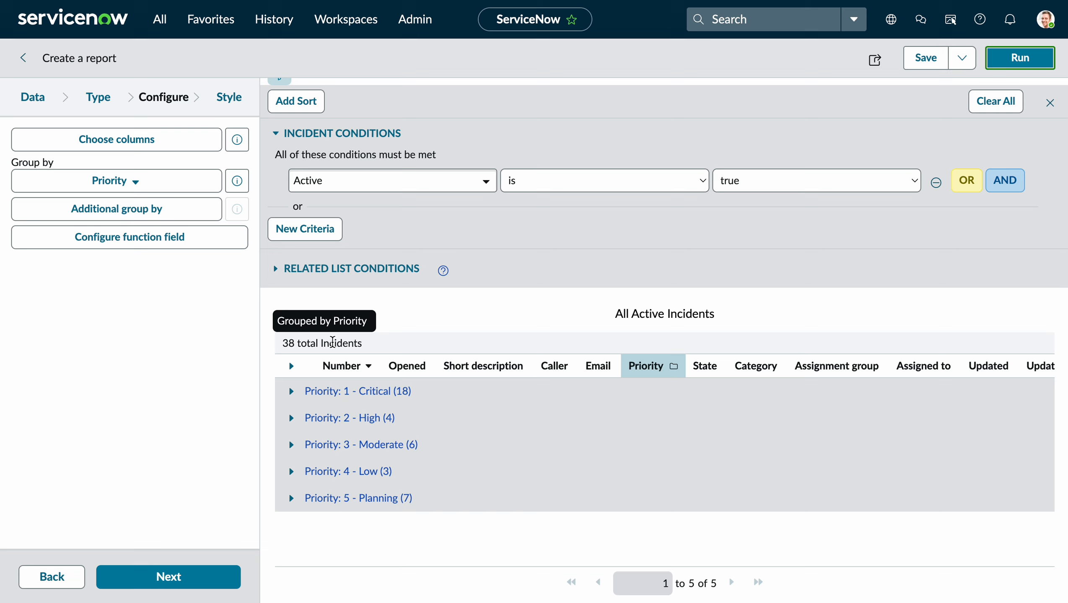
click(291, 391)
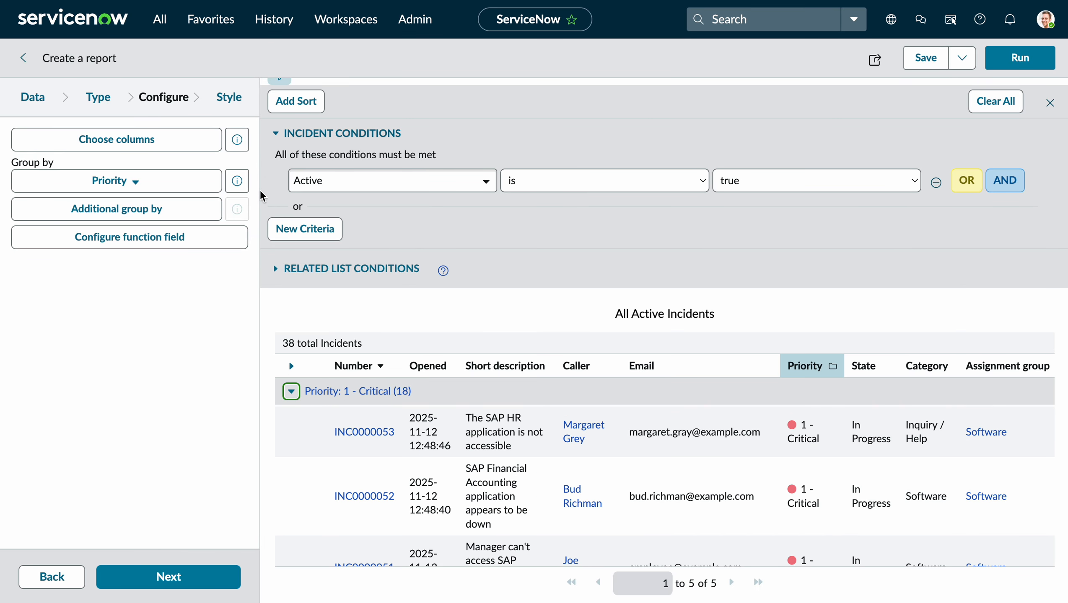
- Go to the report's style settings and set the chart title to "All active incidents", keeping it shown on the report only
click(165, 100)
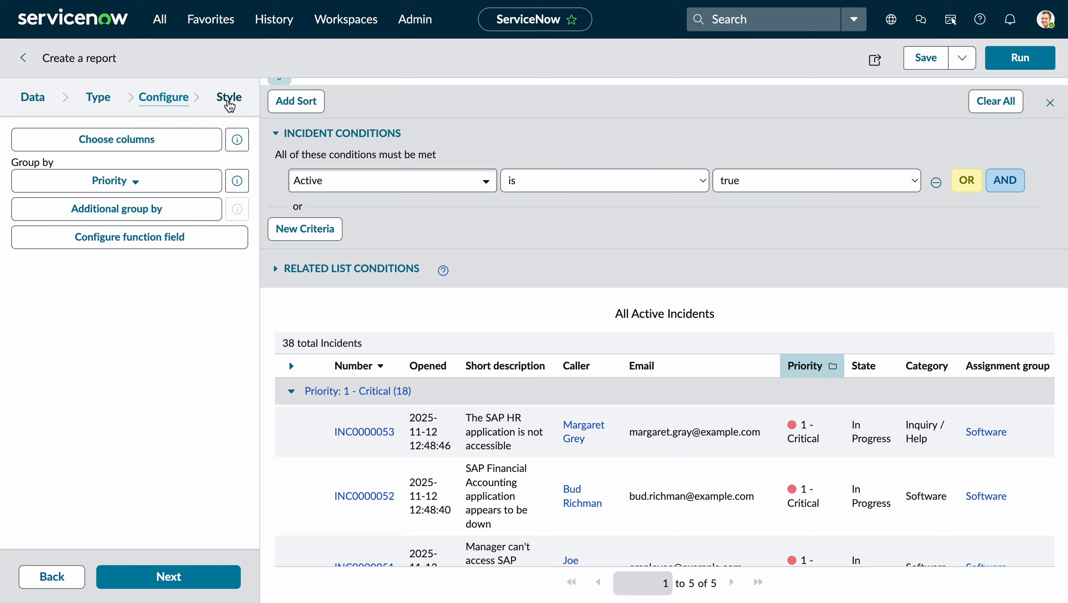
click(229, 102)
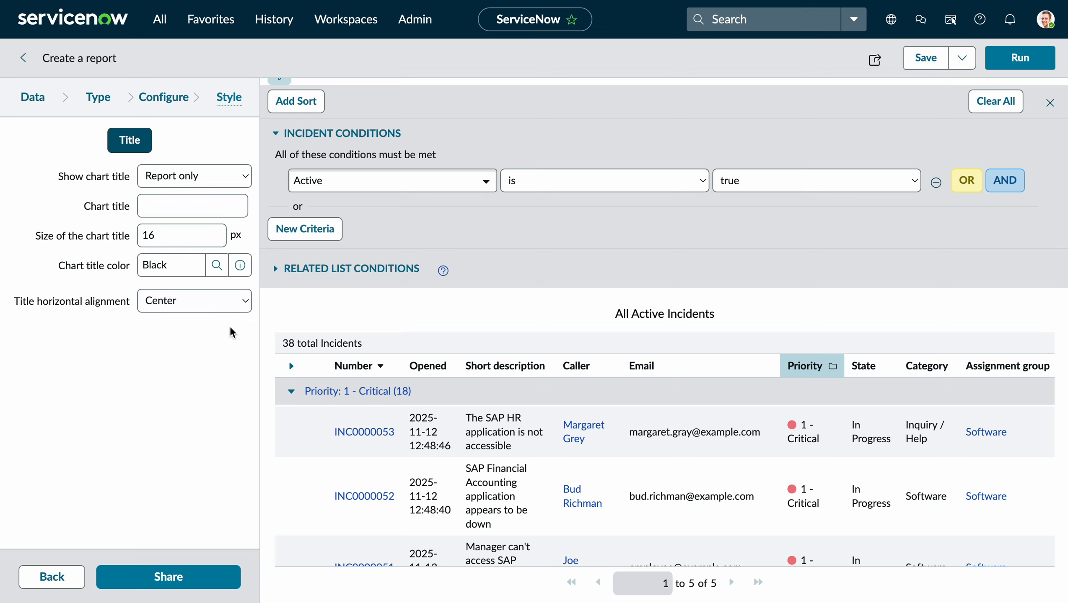
click(192, 176)
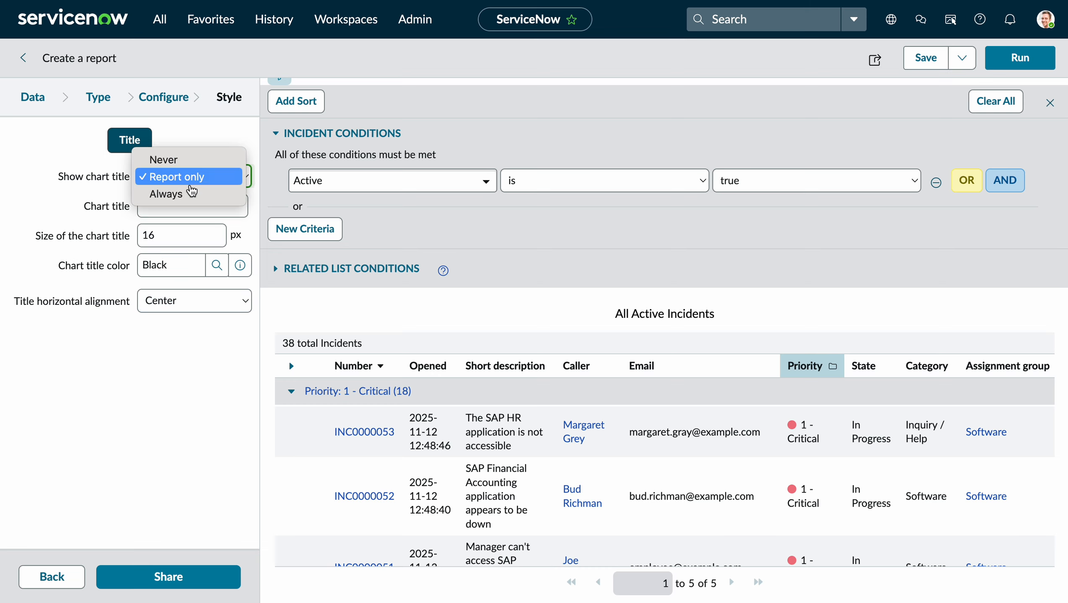
click(102, 253)
click(194, 207)
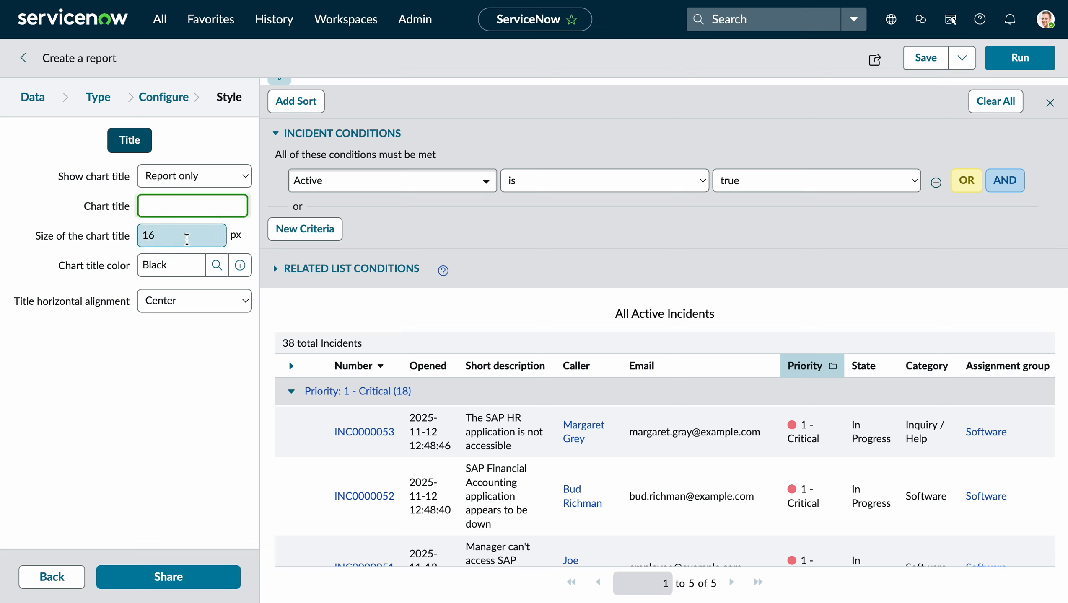
text(All ac)
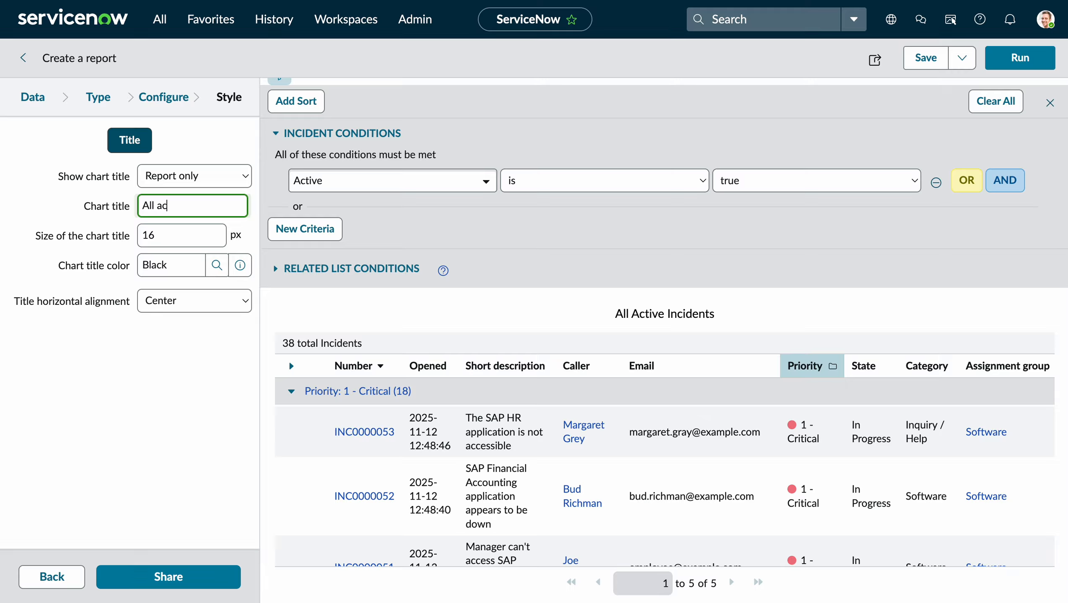
text(tive incidents)
- Set the chart title color to Blue
double_click(159, 265)
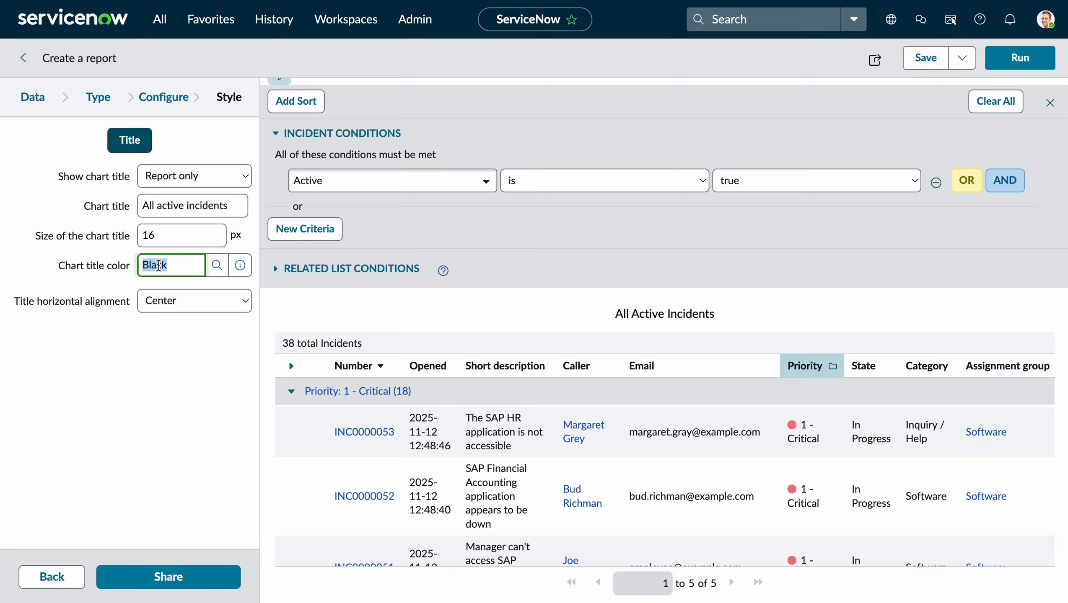
text(Blue)
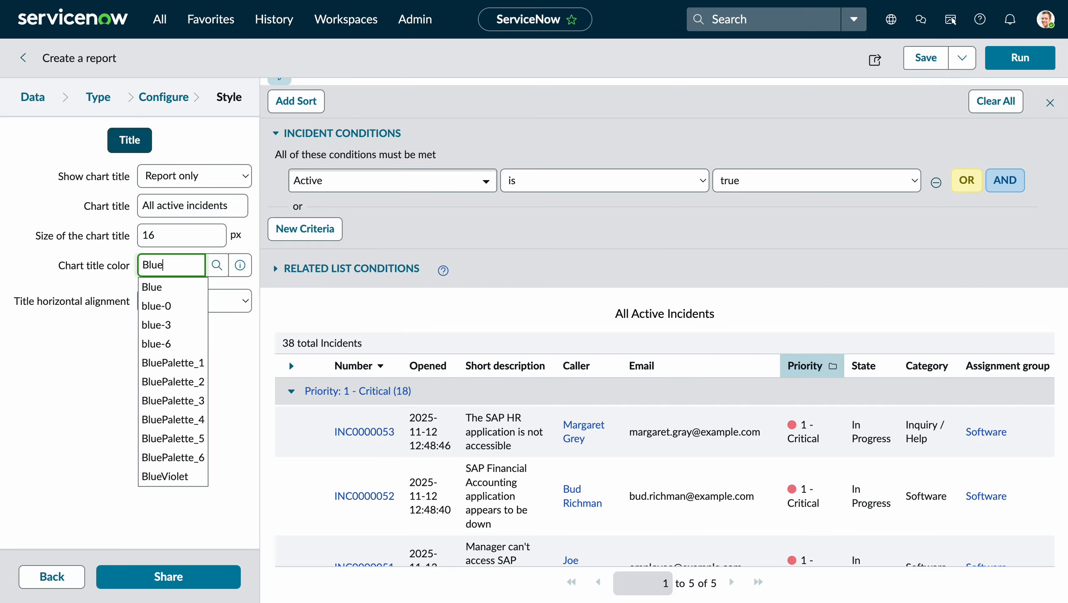
click(165, 296)
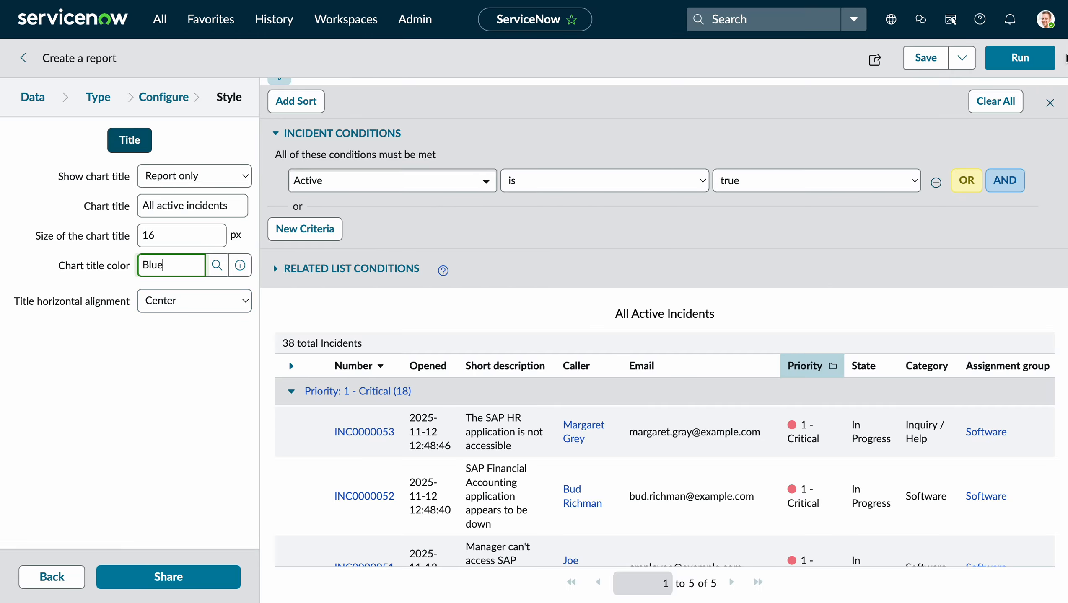
- Run and save the styled All Active Incidents report, with all its priority groups expanded
click(1019, 57)
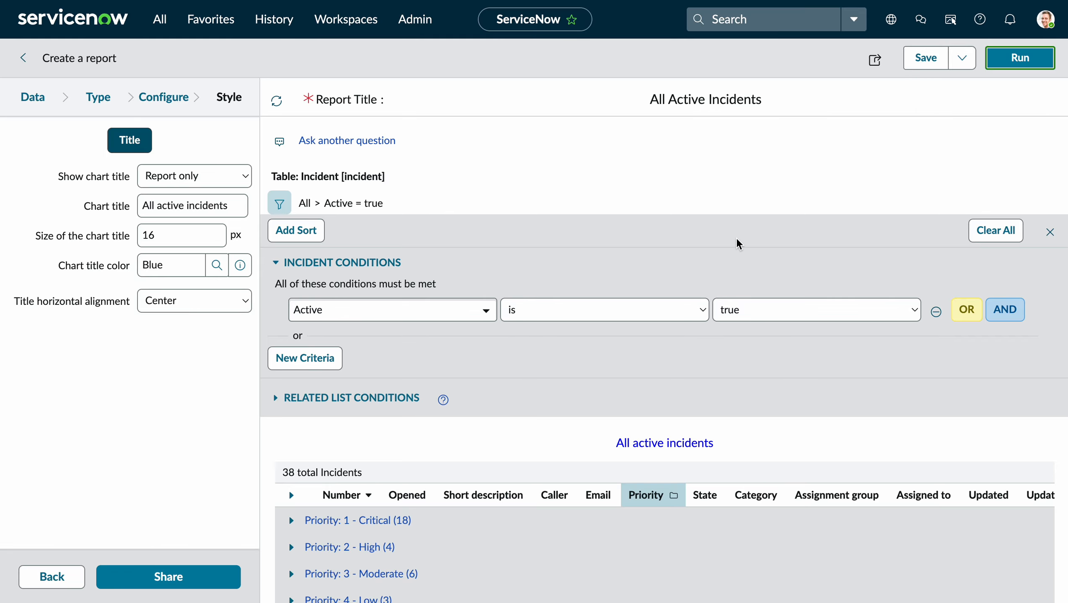
scroll(738, 245, down, 4)
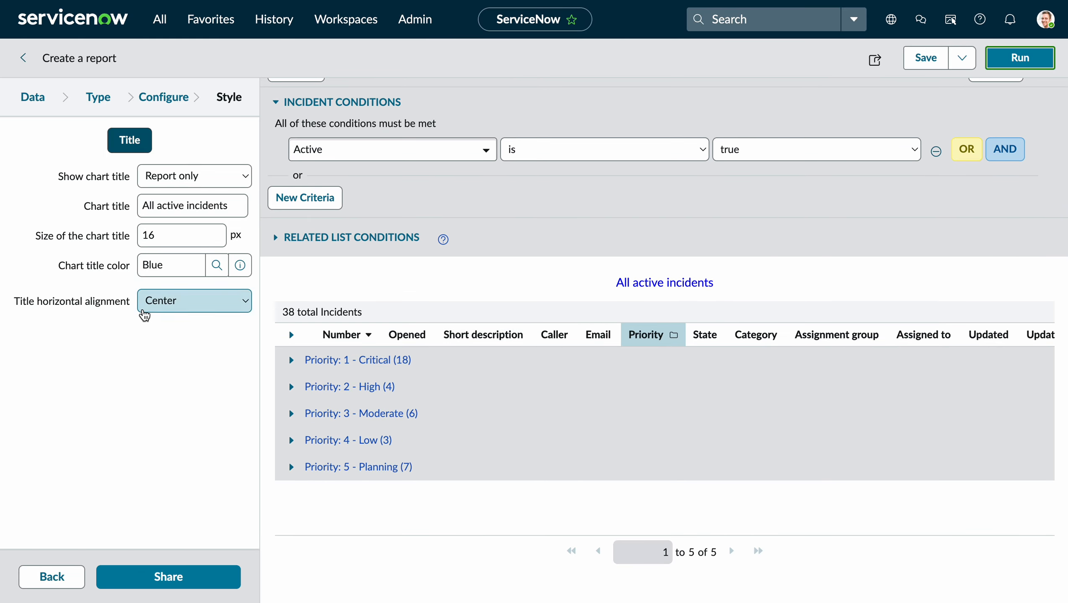
click(931, 61)
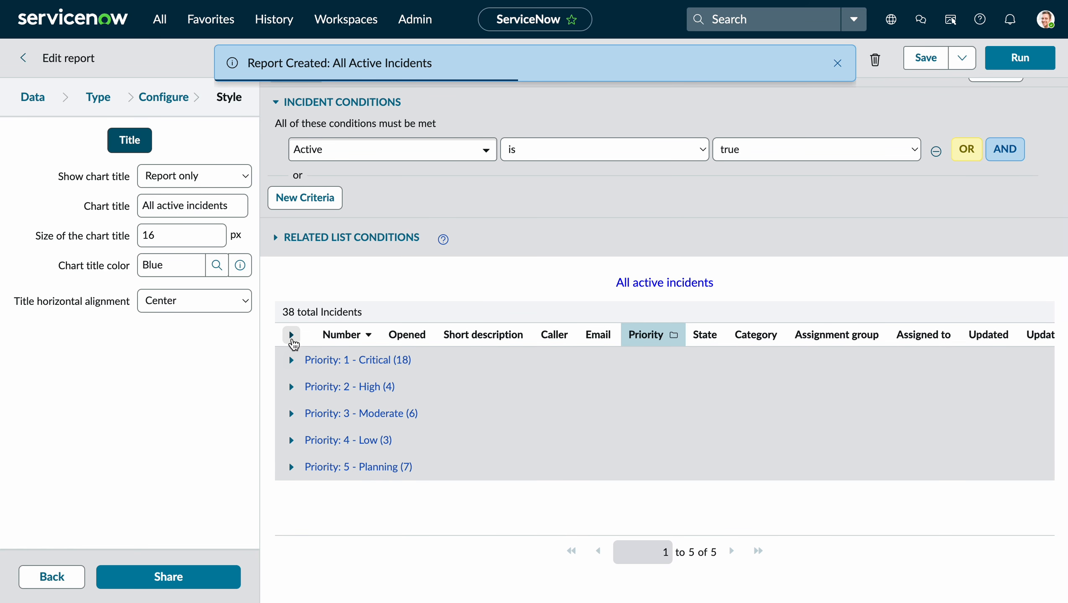
click(291, 332)
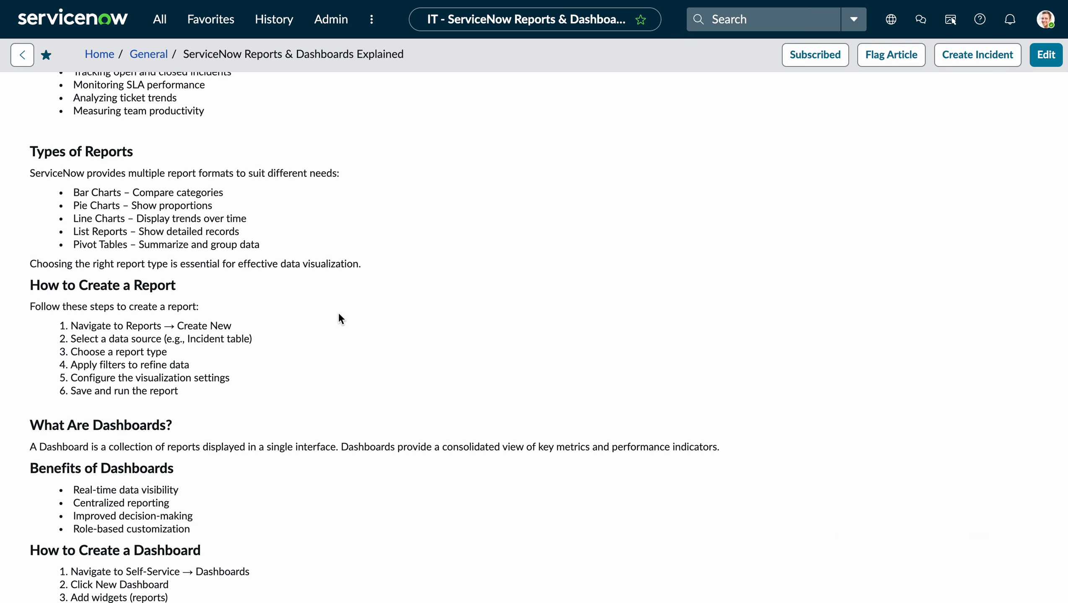
- Read the dashboard sections of the ServiceNow Reports & Dashboards Explained article
scroll(339, 314, down, 4)
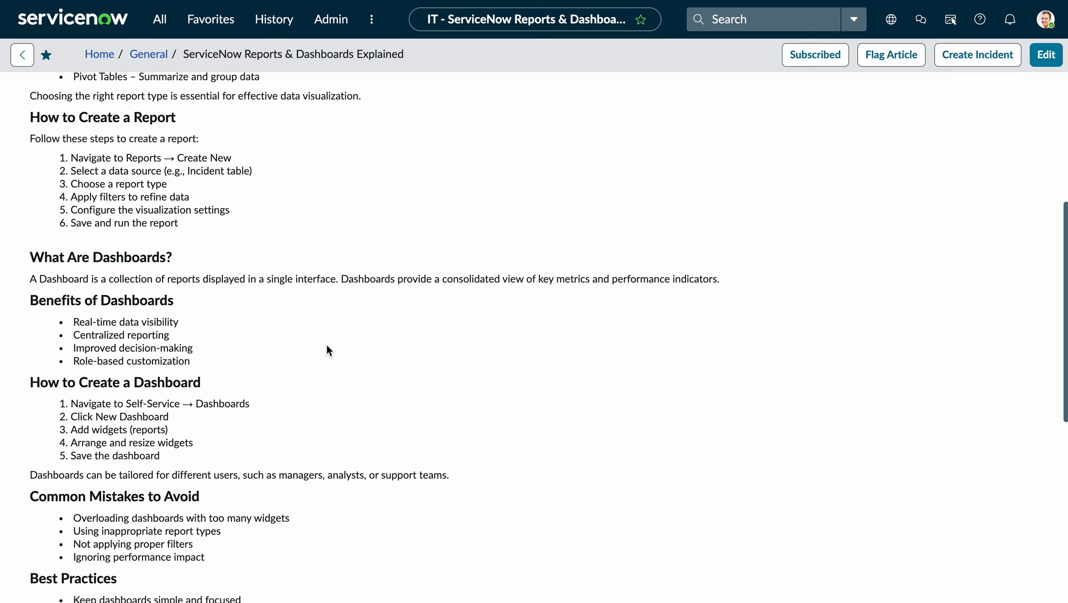
scroll(327, 348, down, 3)
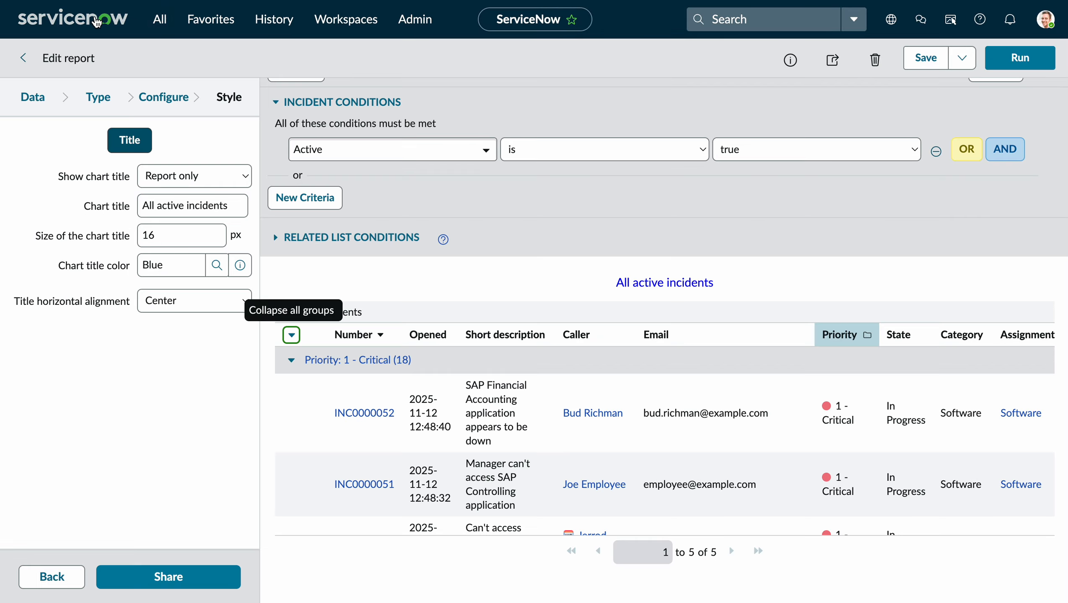
- Return to the ServiceNow home page, search the navigator for "dashboards" and open Dashboards under Self-Service
click(138, 16)
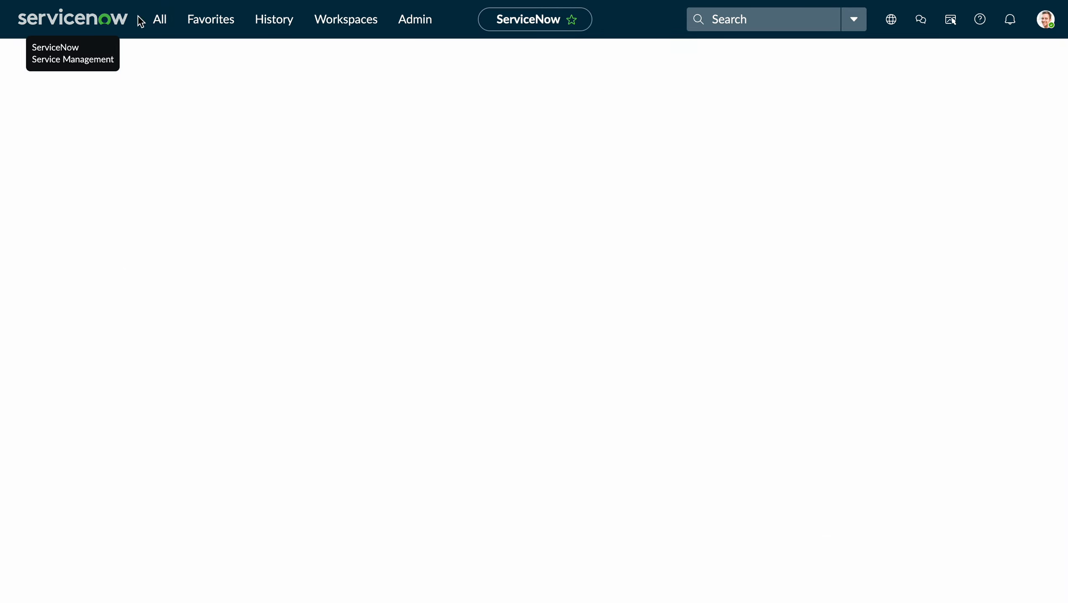
click(165, 30)
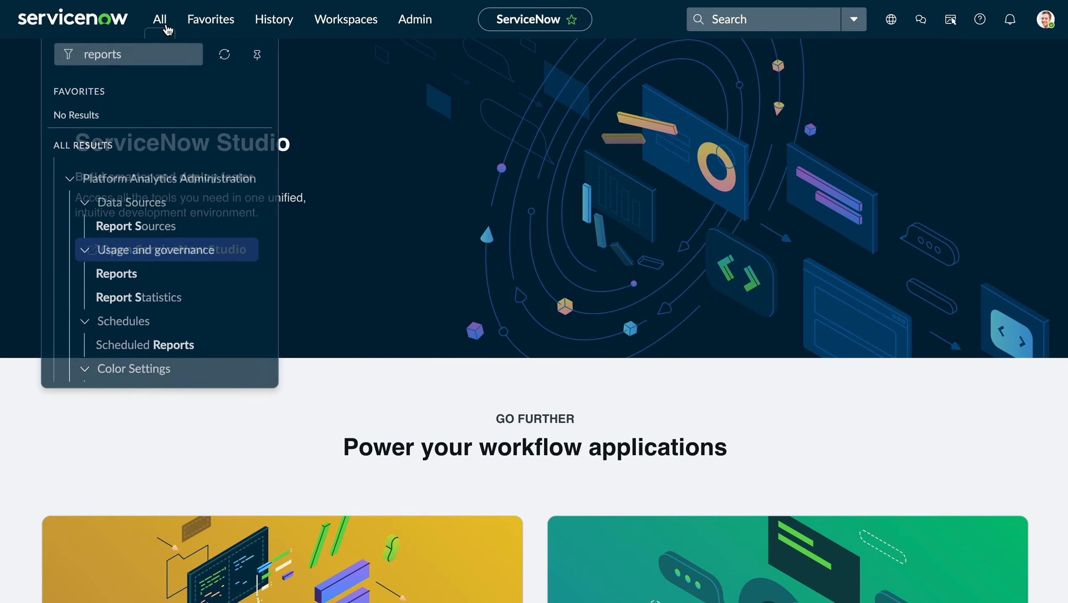
double_click(139, 62)
text(dashboards)
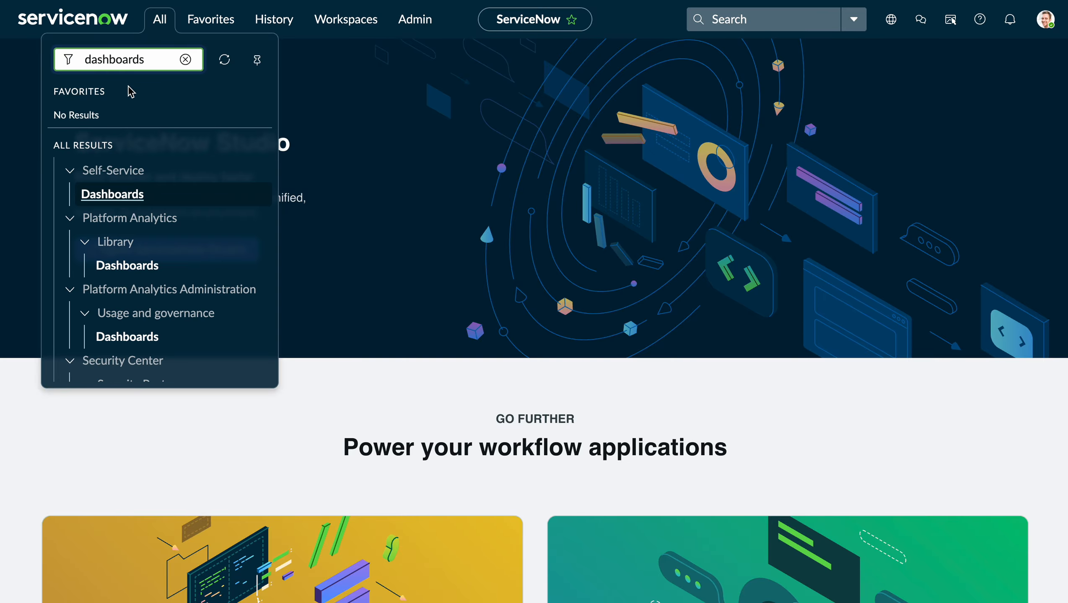
click(139, 196)
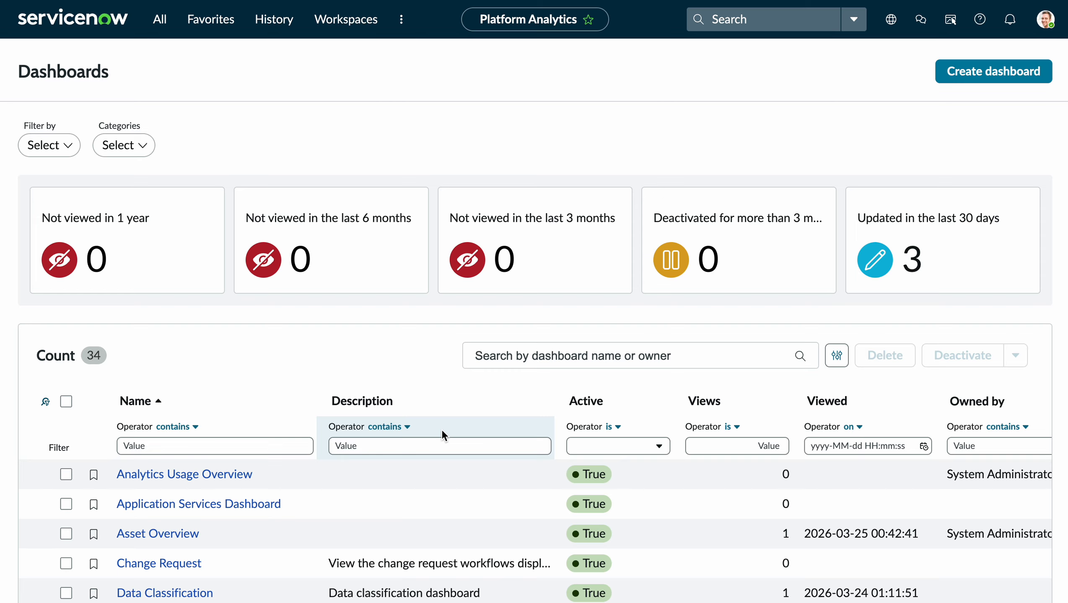
- Create a new dashboard named "Incident Overview" using the In-line editor, with the description left empty
click(953, 70)
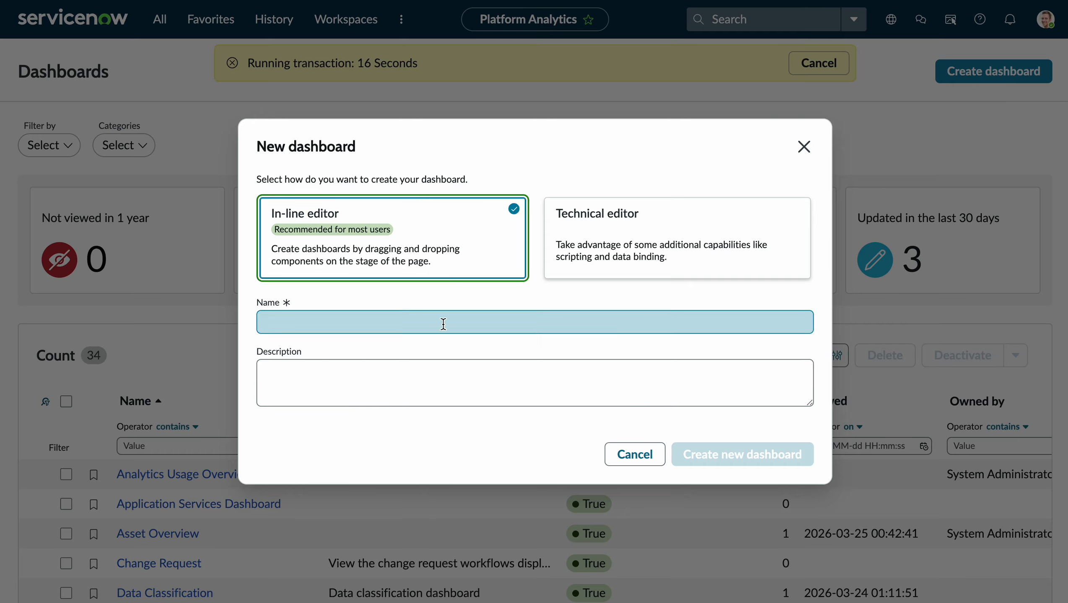
click(409, 319)
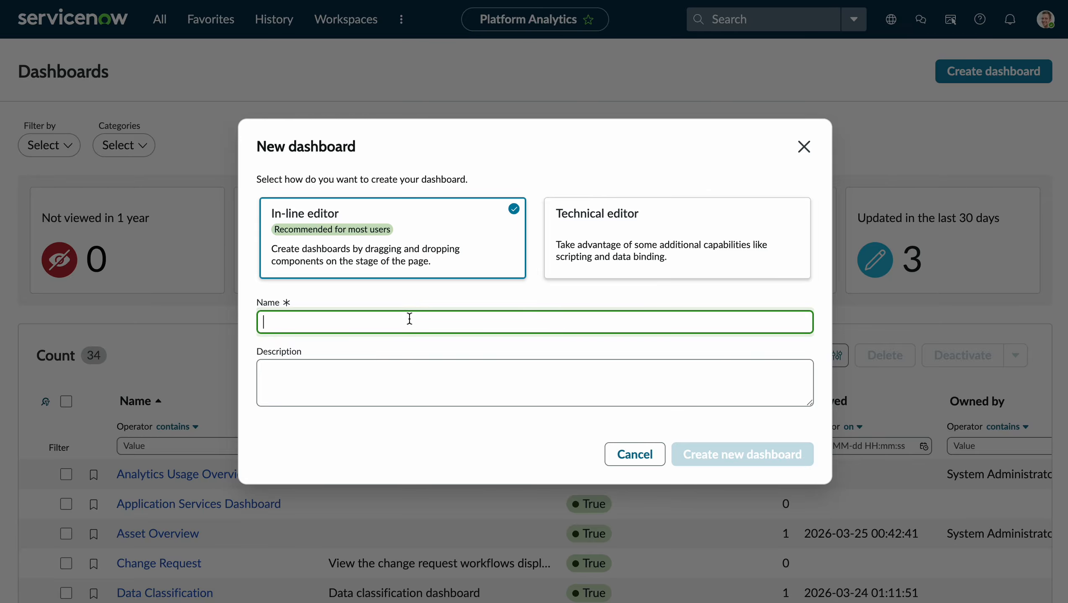
text(Ov)
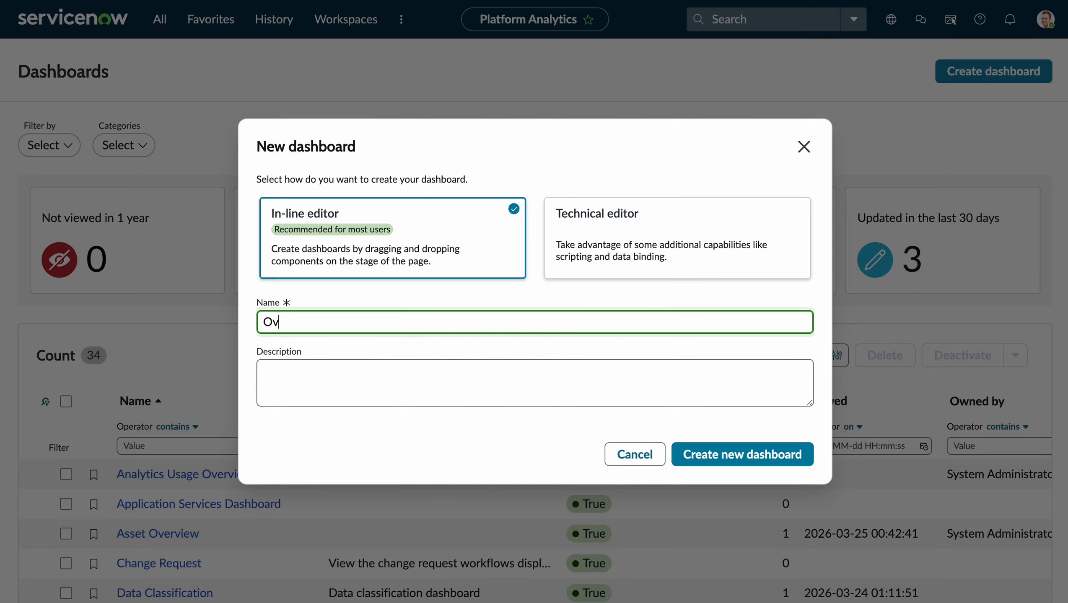
text(Incident Ov)
text(erc)
text(iew)
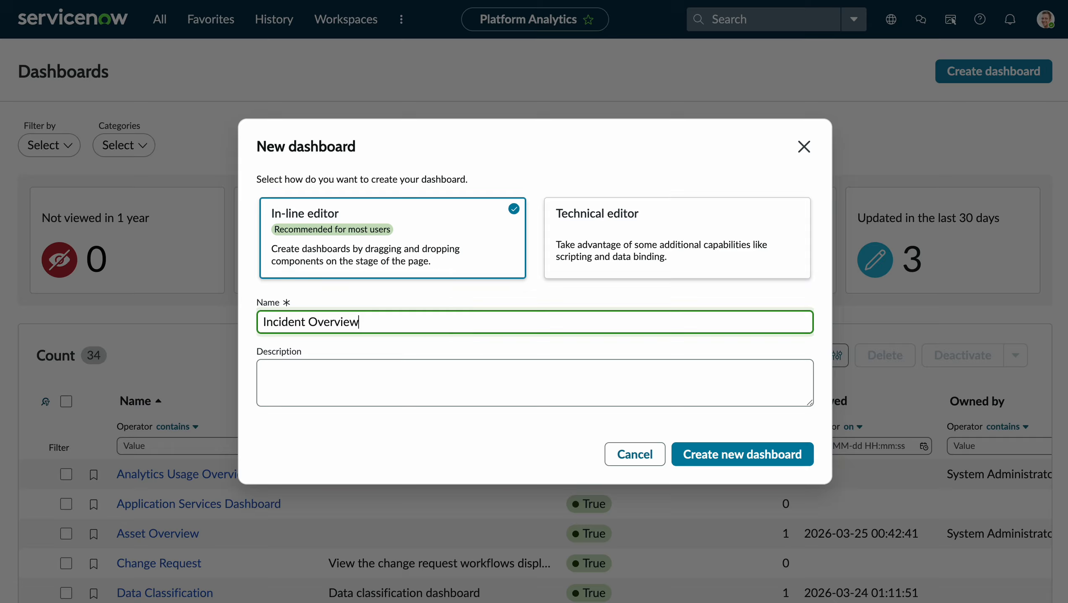
click(428, 374)
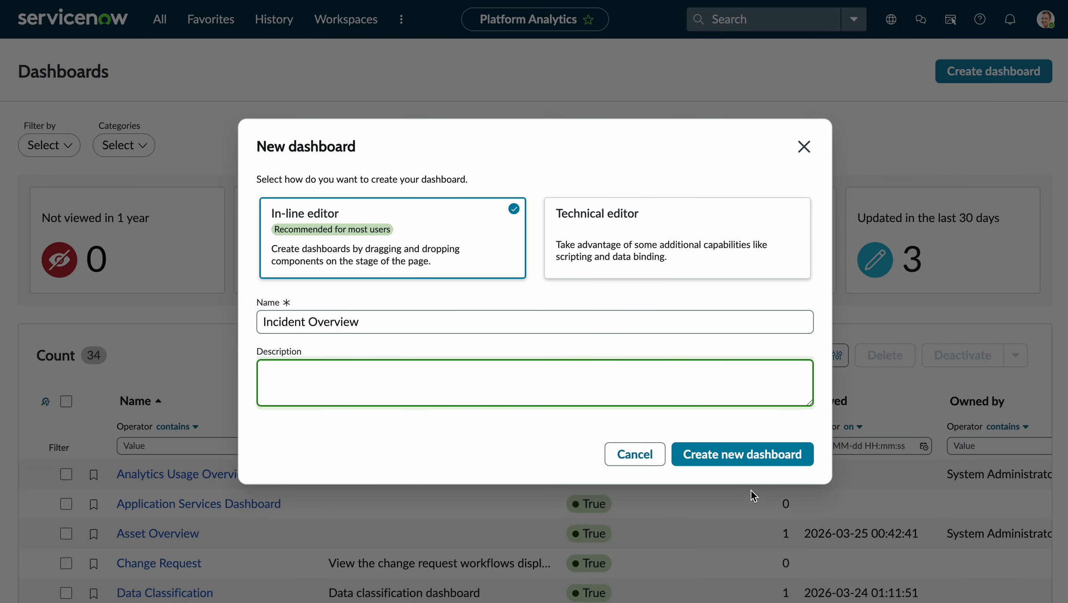
click(742, 461)
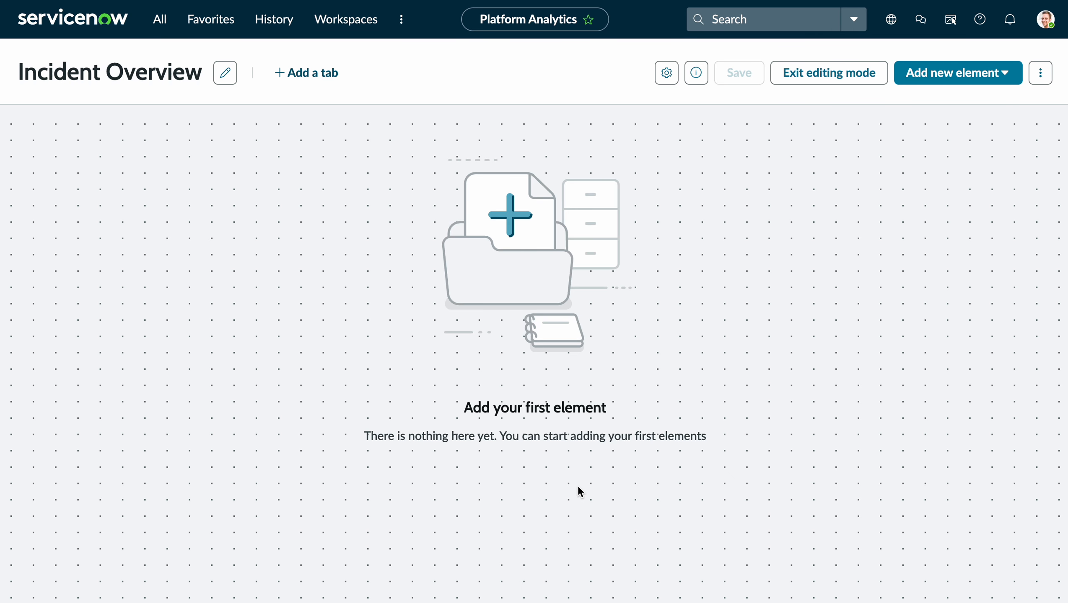
- Add a Heading element to the dashboard and make it wide enough for its text to fit on one line
click(931, 83)
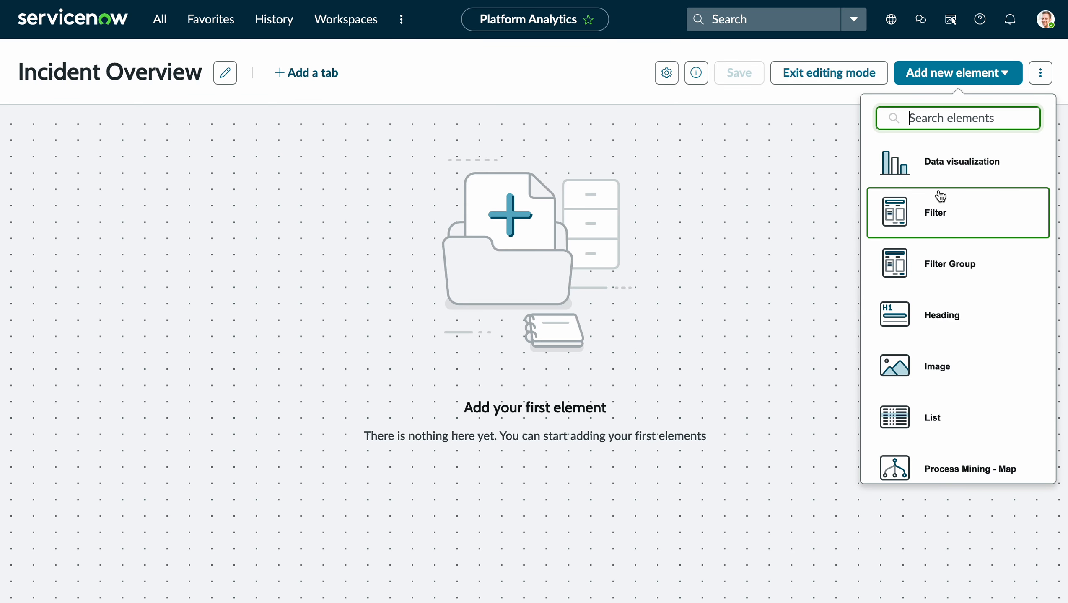
click(929, 321)
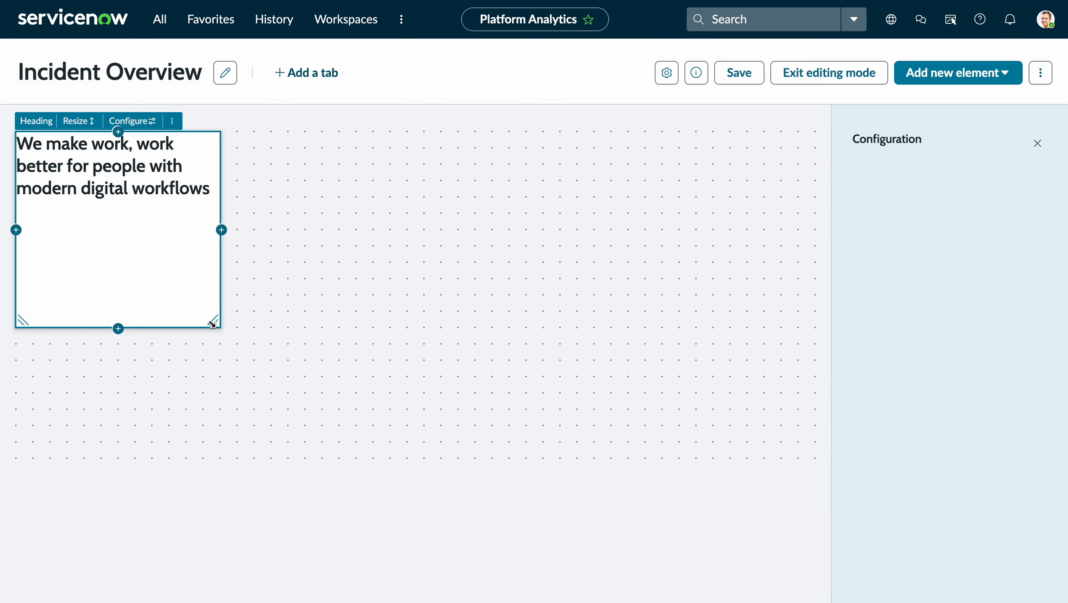
drag(211, 324, 646, 217)
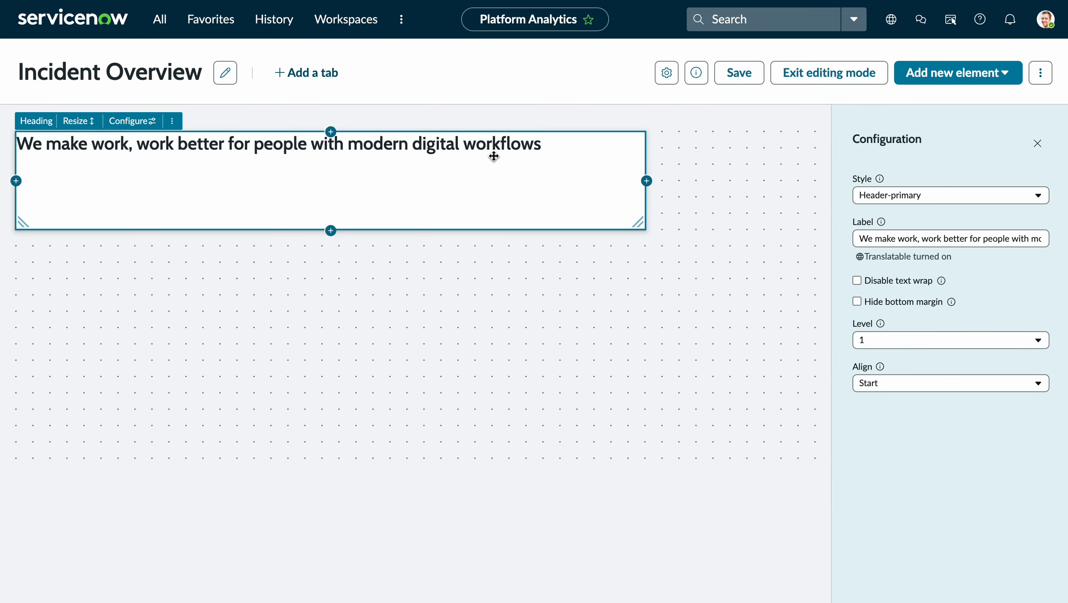
click(177, 121)
click(427, 192)
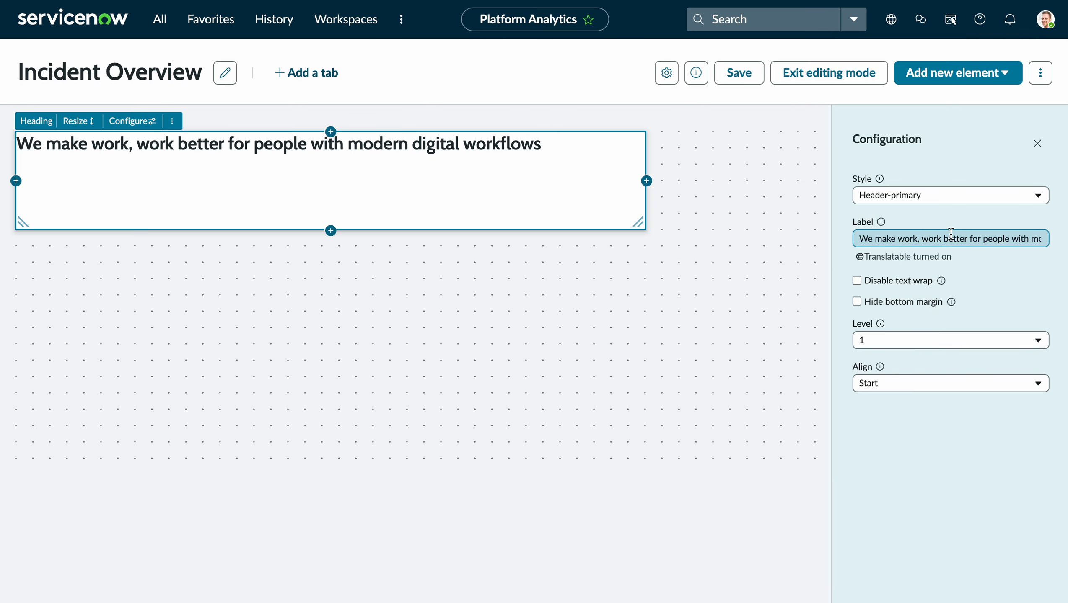
- Set the heading label to "Incident Overview - showcasing everything incident" and shrink the heading to fit its single line of text
click(933, 239)
key(ctrl+a)
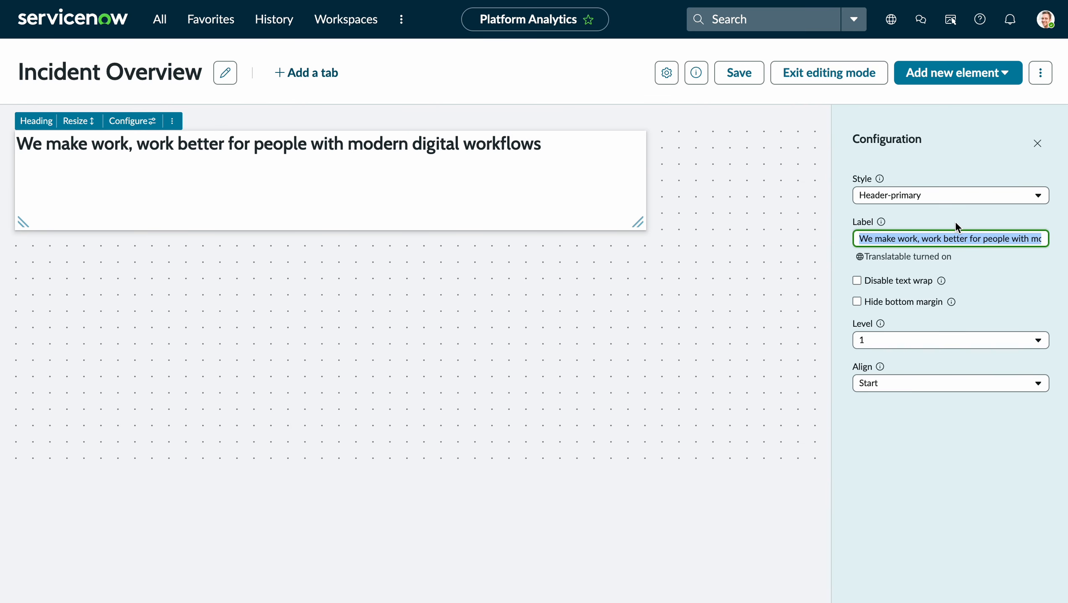
text(Incident Ov)
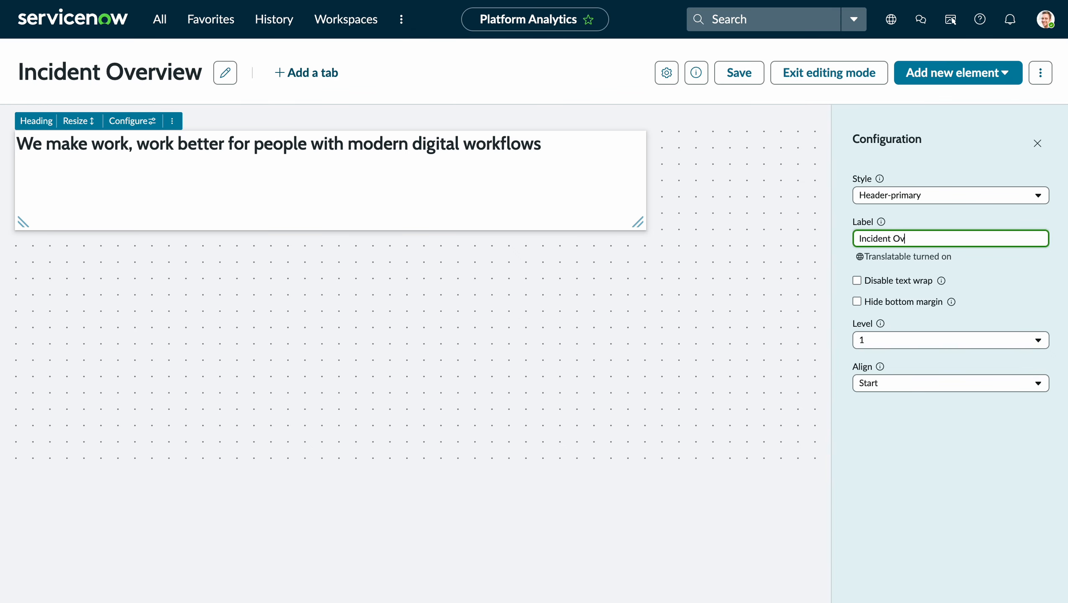
text(iew)
text(iew - showc)
text(asing everything inciden)
text(t)
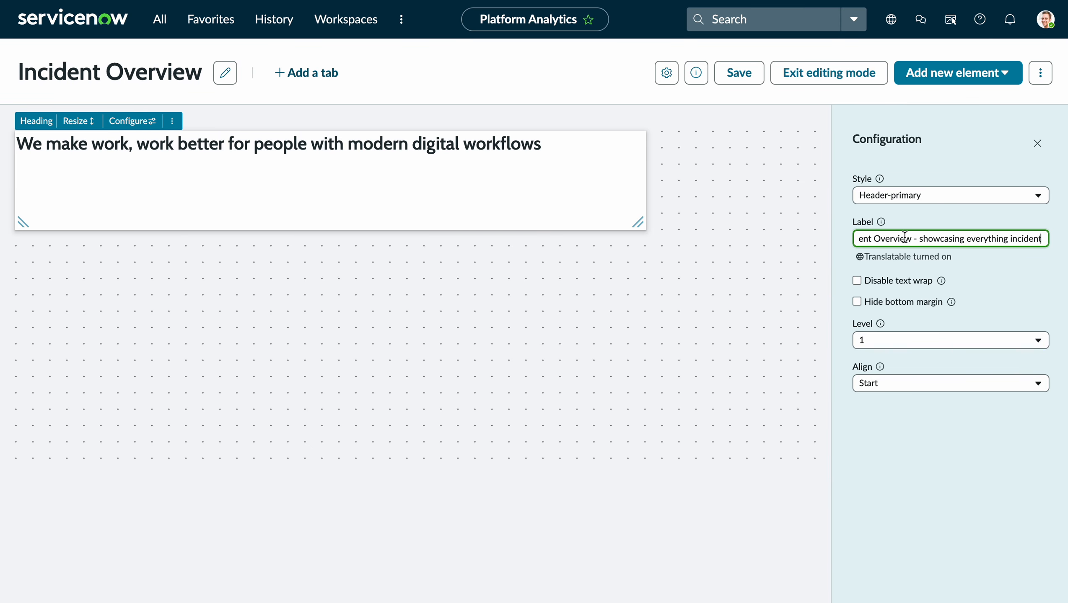
click(845, 264)
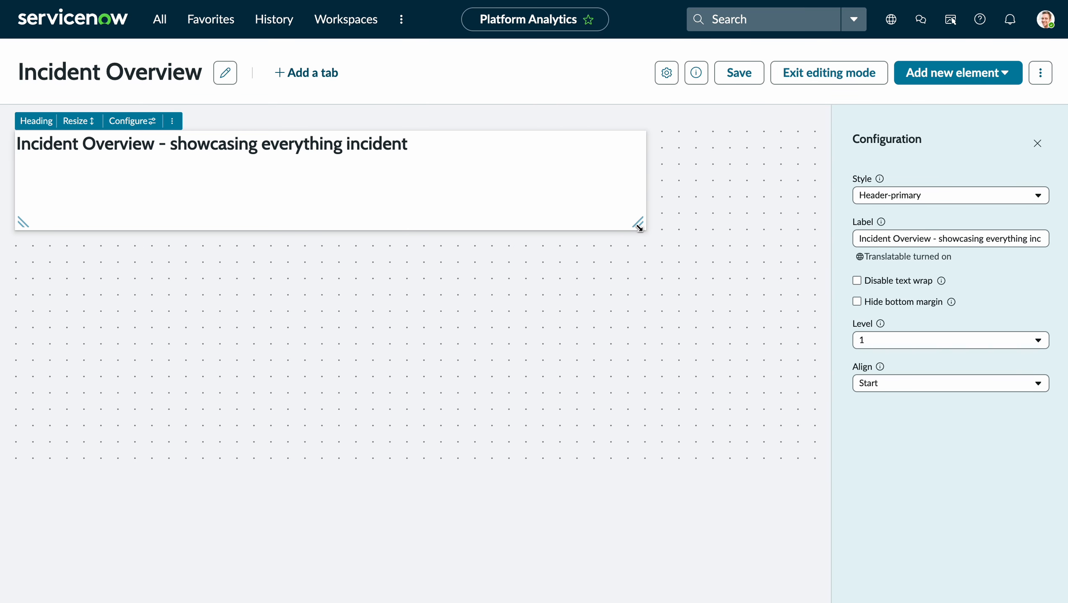
drag(637, 222, 422, 155)
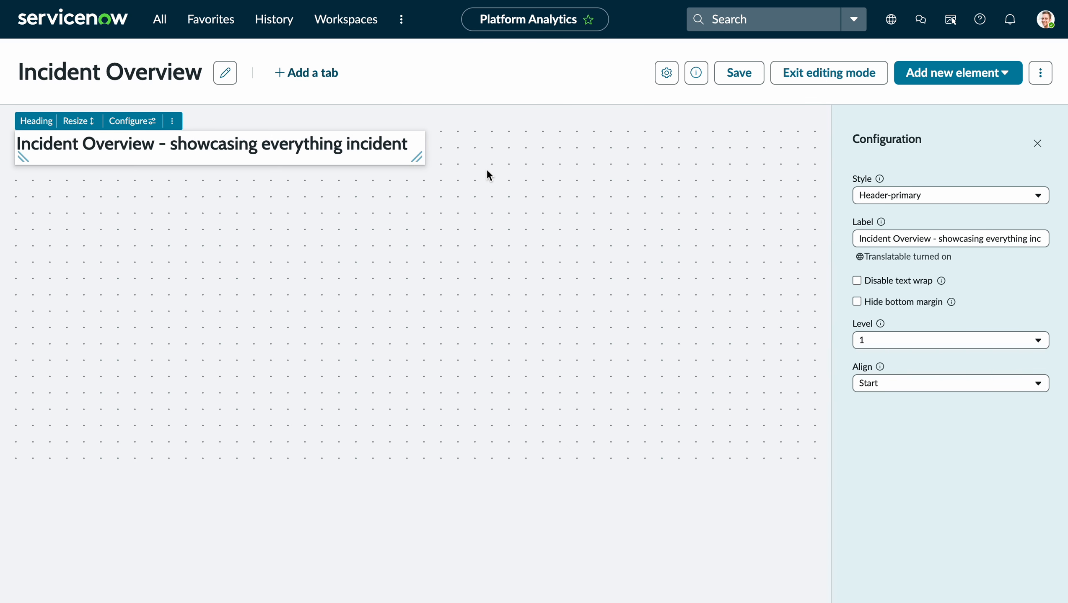
click(1035, 144)
- Add a new data visualization from scratch and place it directly below the heading
click(980, 76)
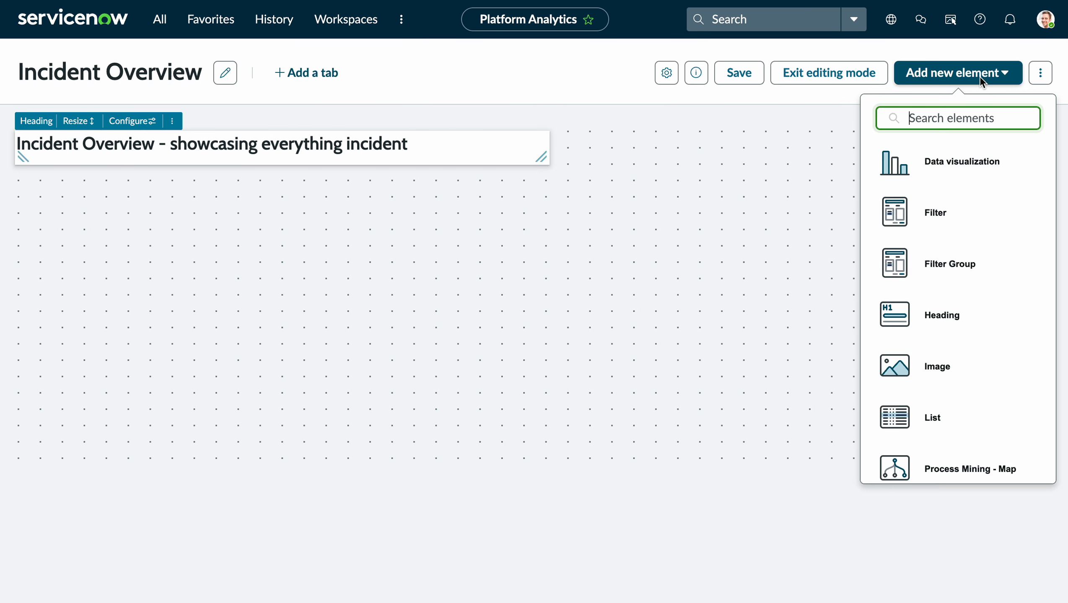
click(941, 165)
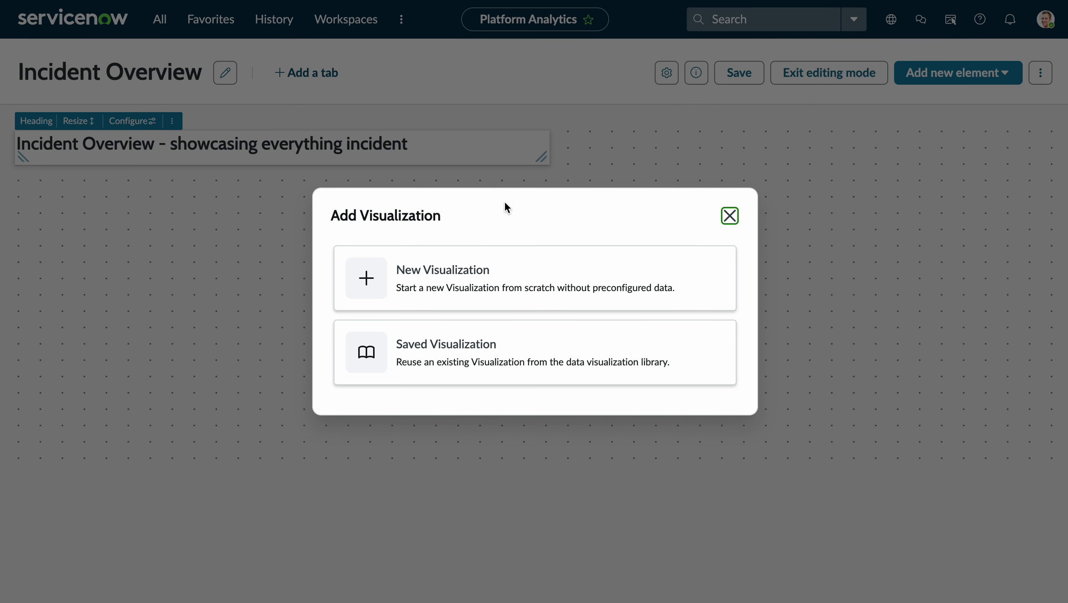
click(481, 287)
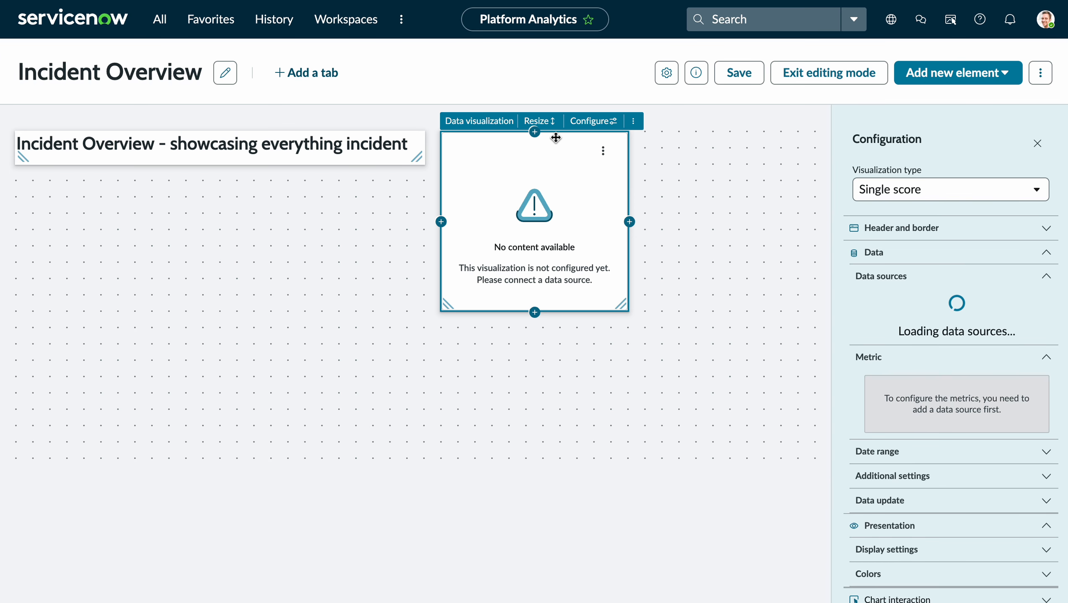
drag(555, 136, 132, 189)
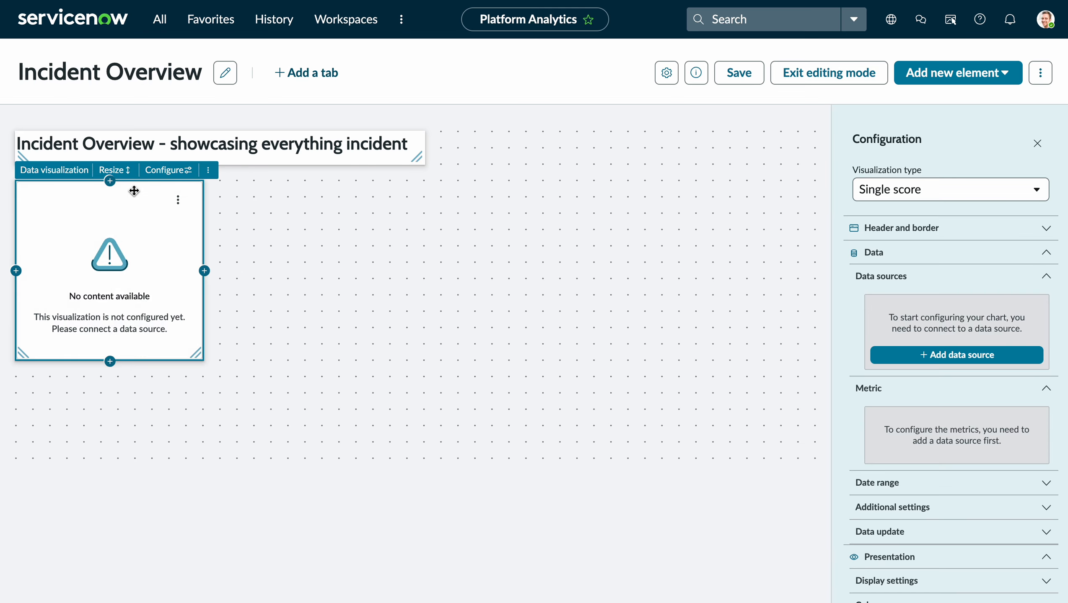
- Change the new visualization's type to List
click(928, 196)
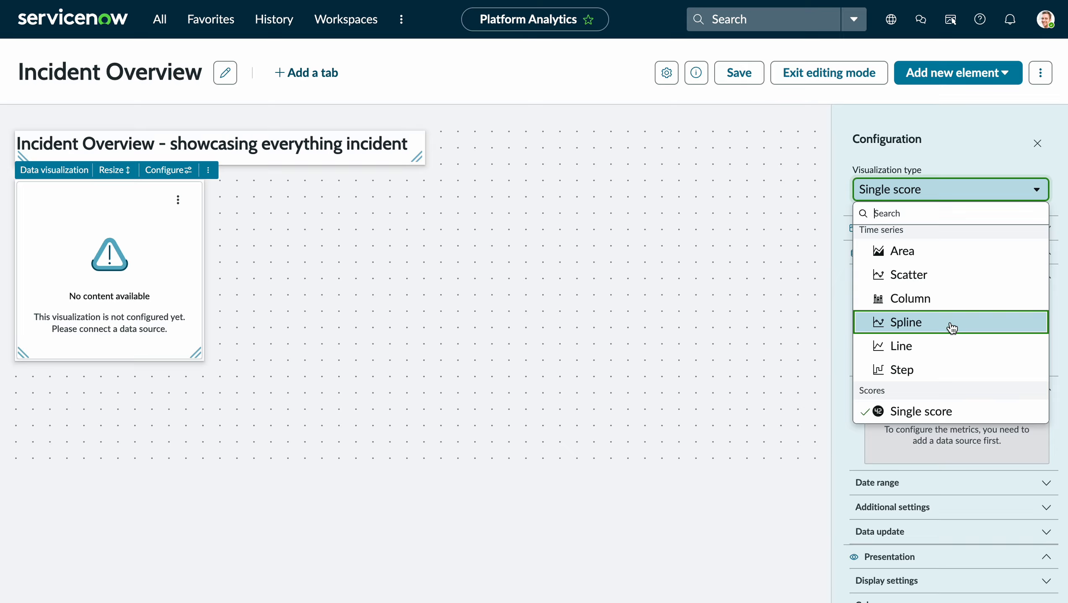
scroll(950, 329, down, 5)
scroll(951, 328, down, 5)
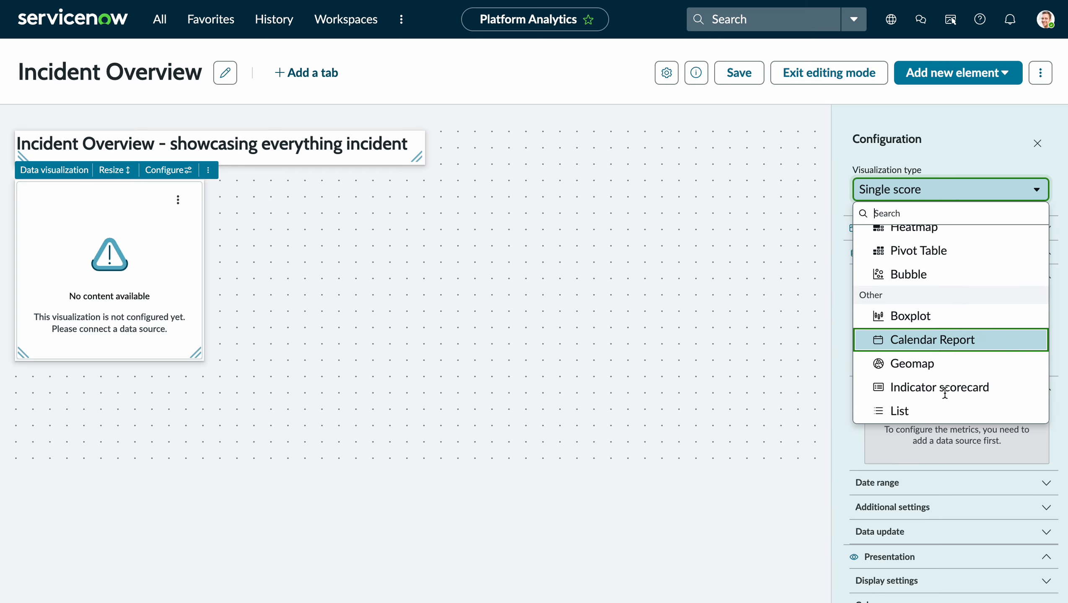
click(942, 419)
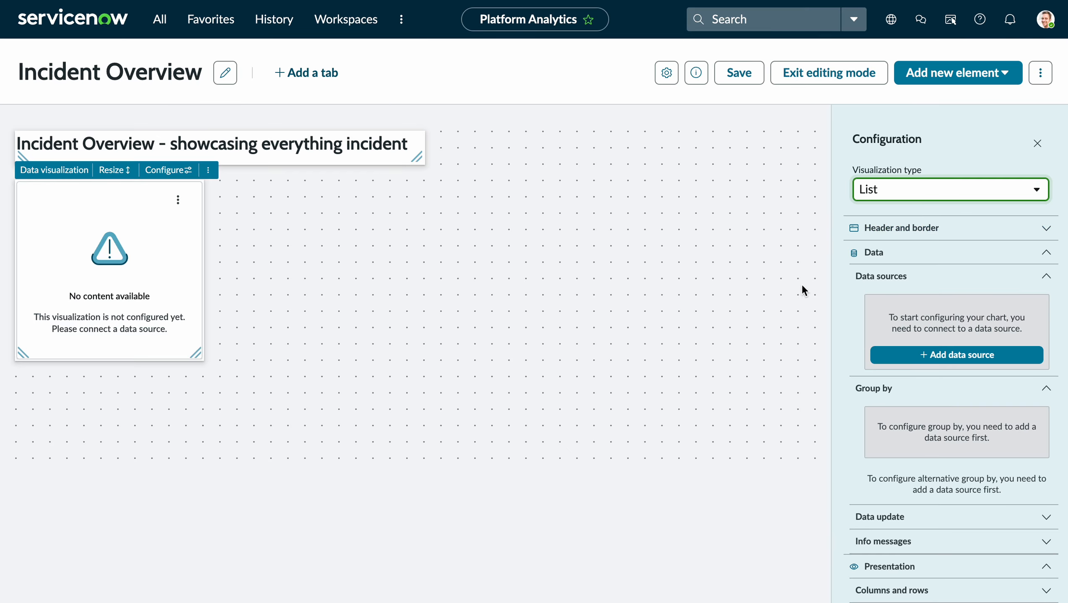
- Add the Incident table as the list's data source, filtered by the predefined condition Incidents.Open
click(963, 261)
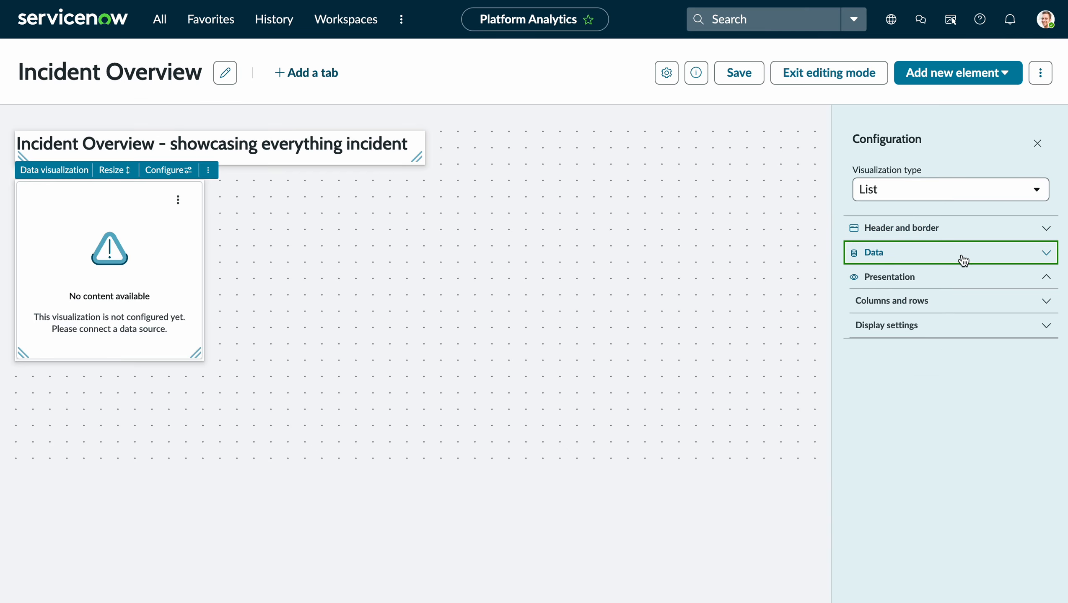
click(933, 260)
click(978, 357)
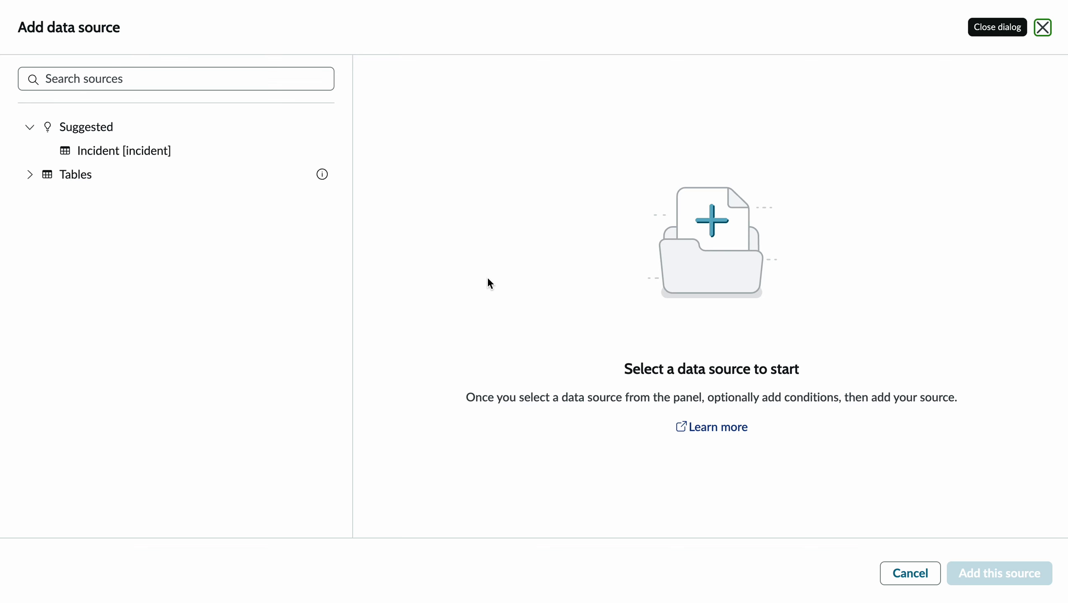
click(120, 158)
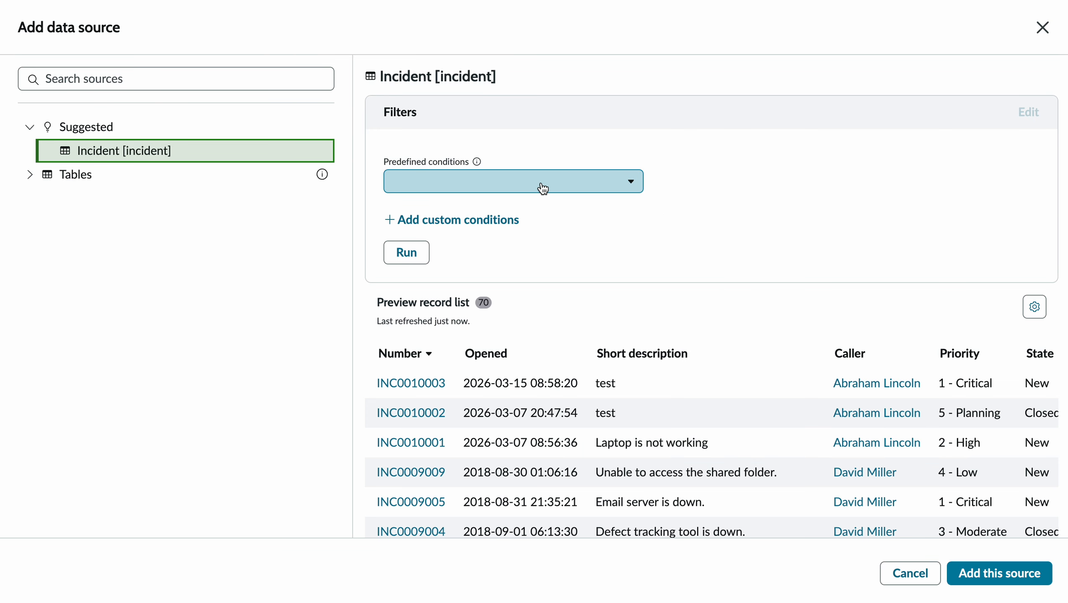
click(595, 191)
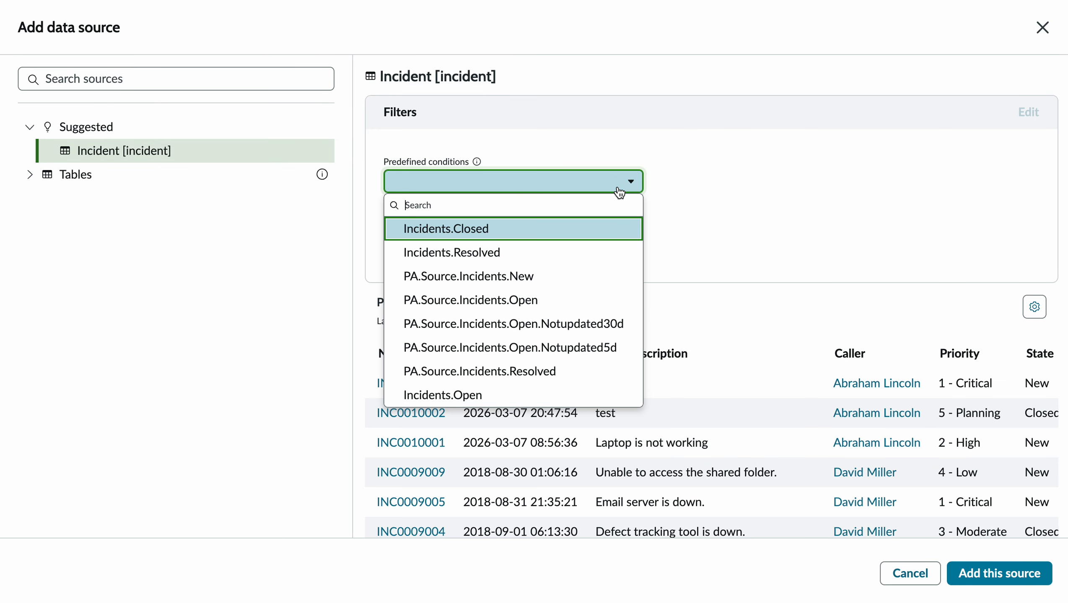
click(538, 396)
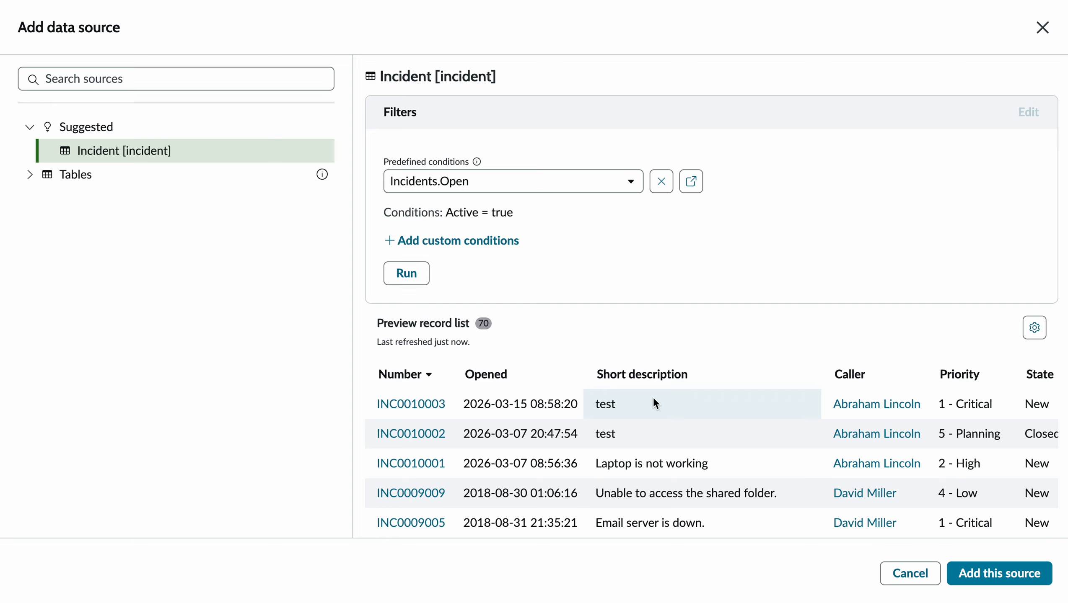
scroll(653, 397, down, 5)
scroll(653, 398, up, 4)
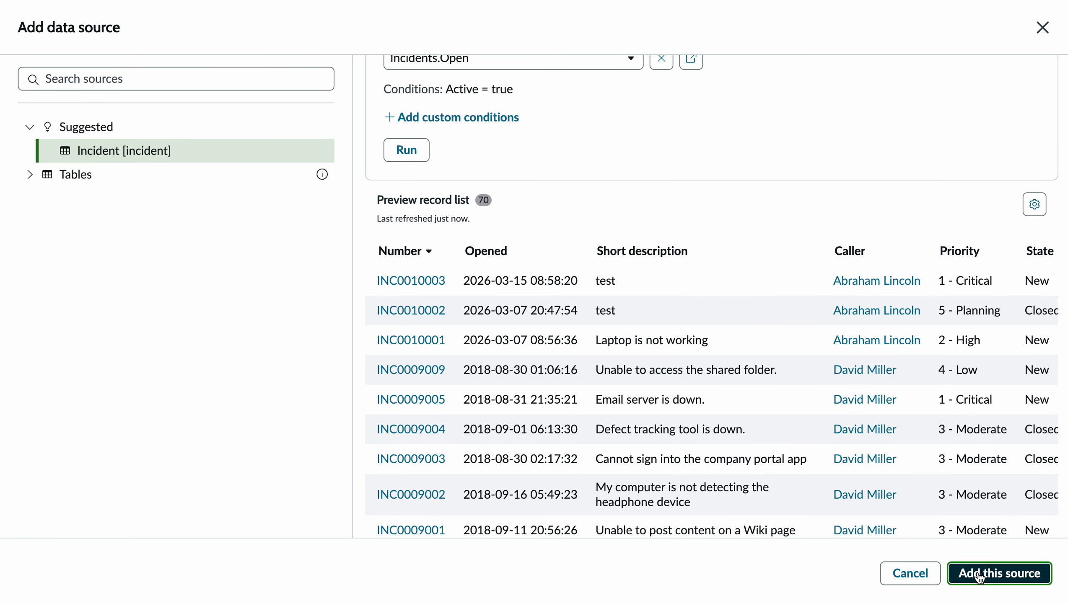
click(999, 573)
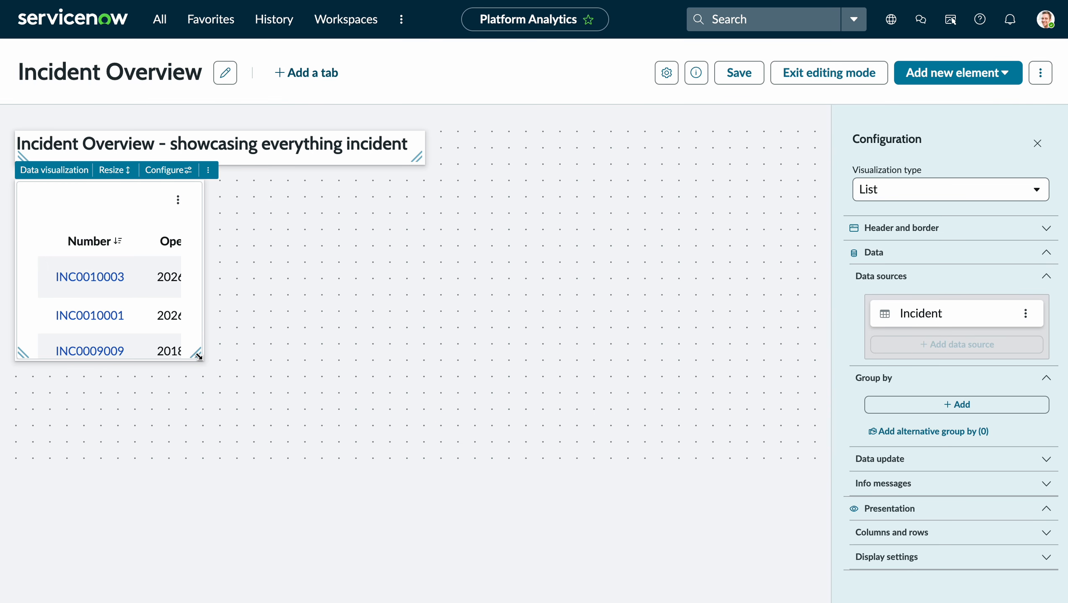
- Enlarge the incident list to span the full dashboard width with more rows, and close its configuration
drag(198, 355, 817, 497)
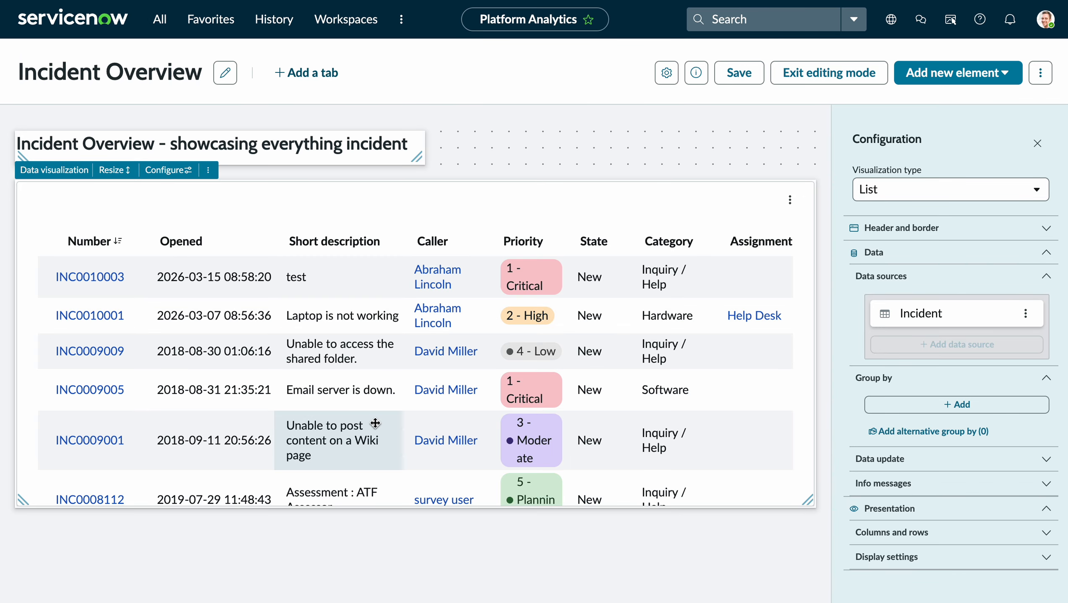
click(1037, 143)
- Add a new data visualization from scratch below the incident list and change its type to Horizontal bar
click(985, 70)
click(954, 171)
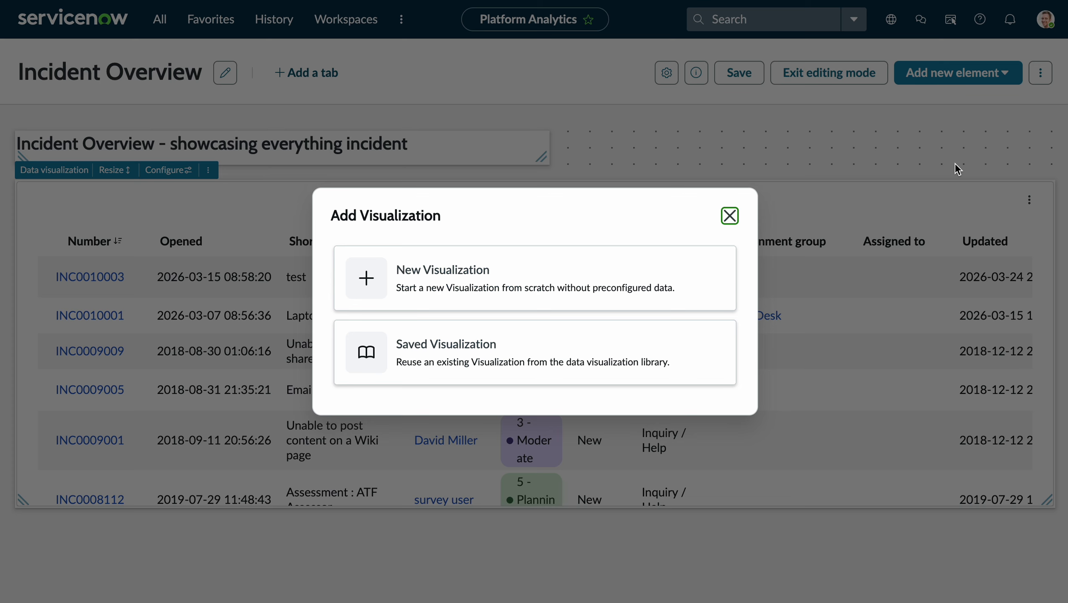
click(422, 287)
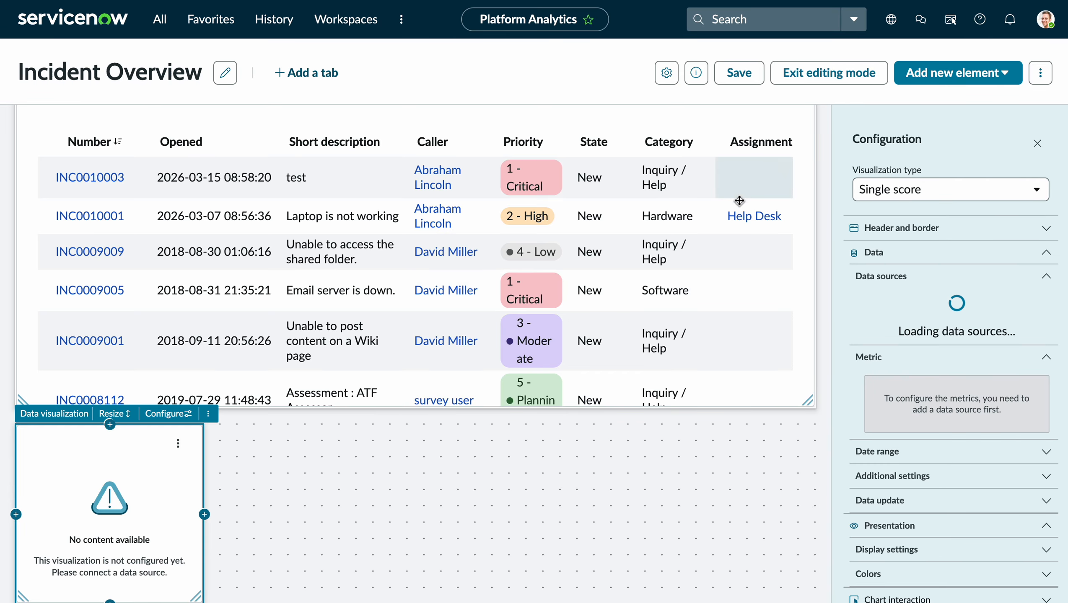
click(931, 191)
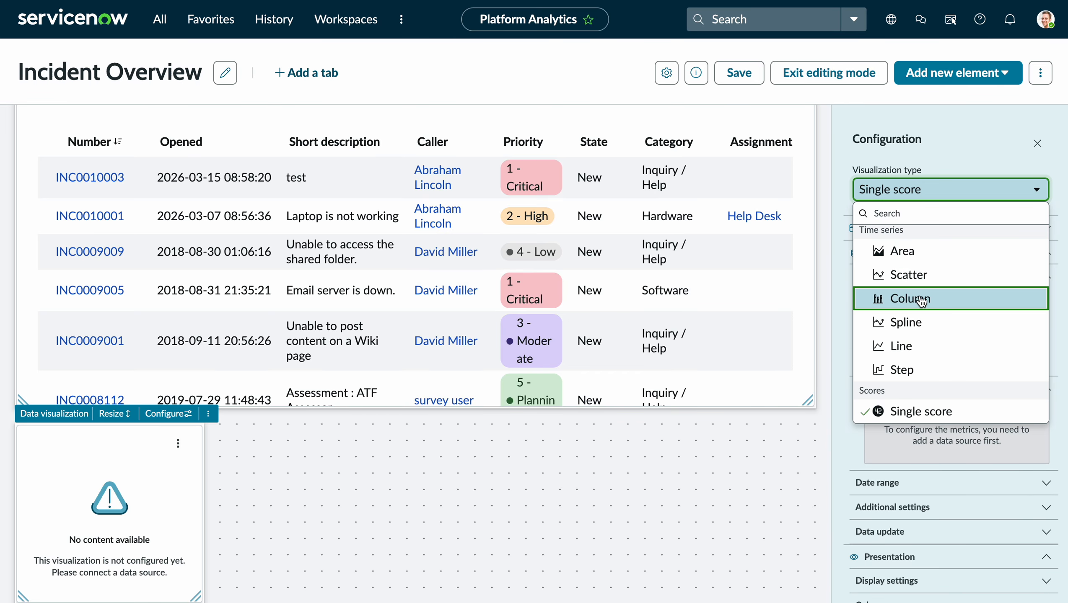
scroll(921, 317, down, 6)
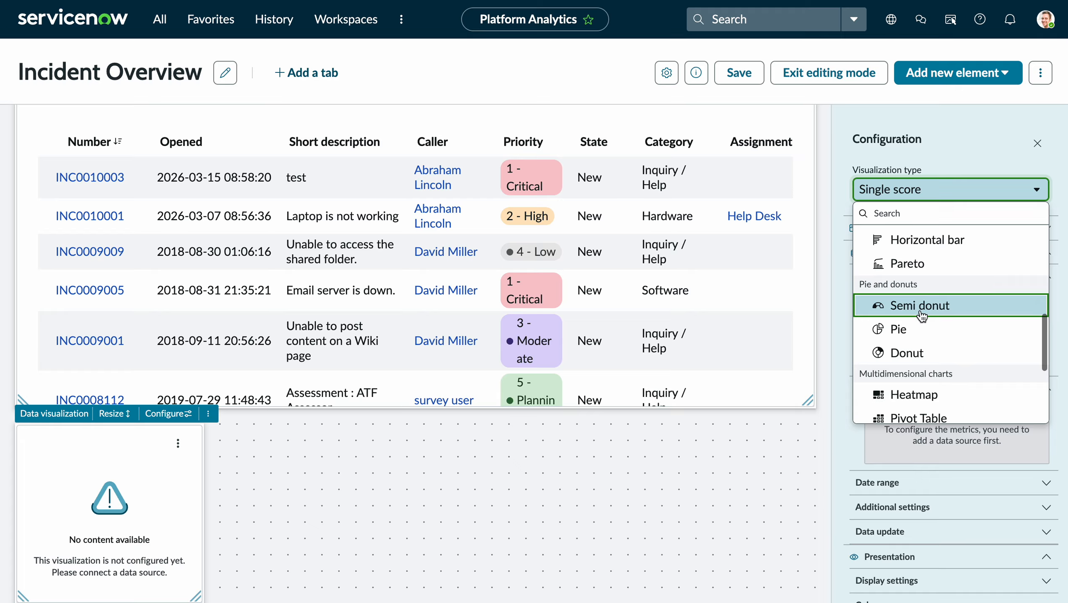
scroll(921, 316, up, 2)
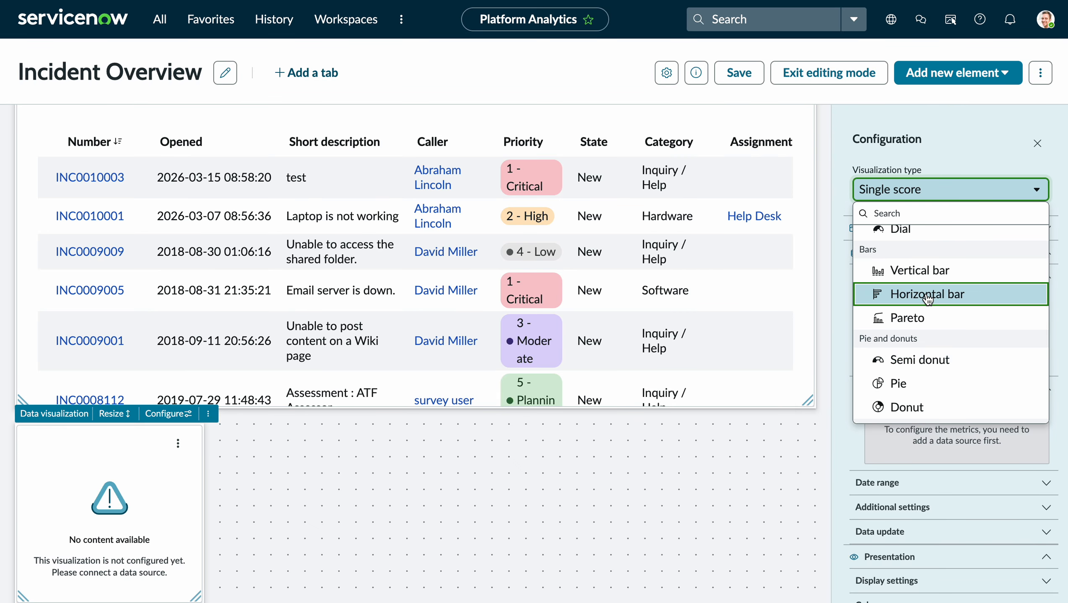
click(931, 302)
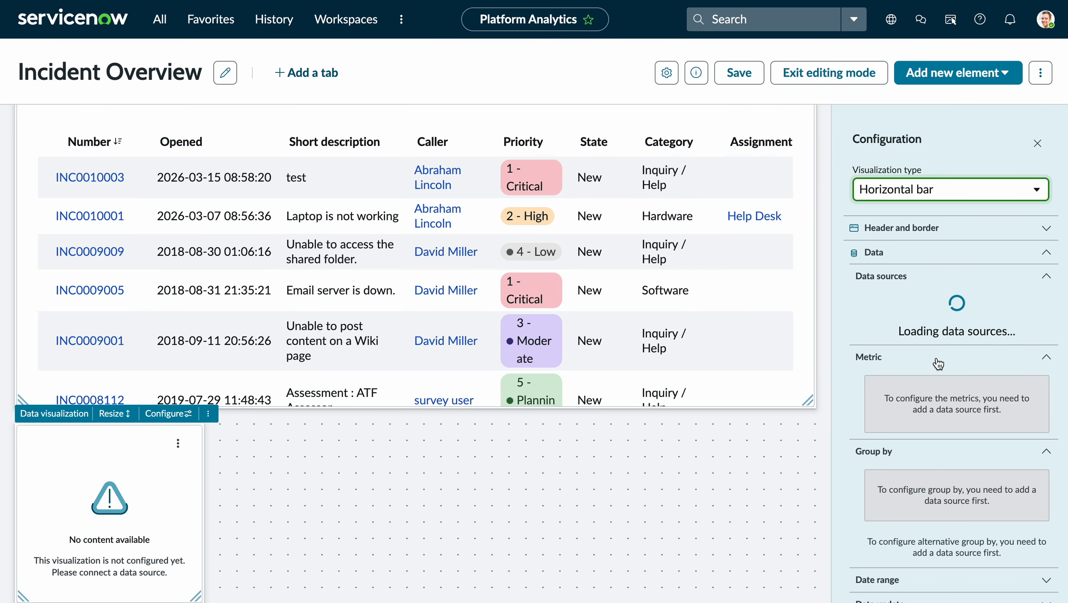
- Start adding a data source to the horizontal bar chart and select the Incident table
click(936, 253)
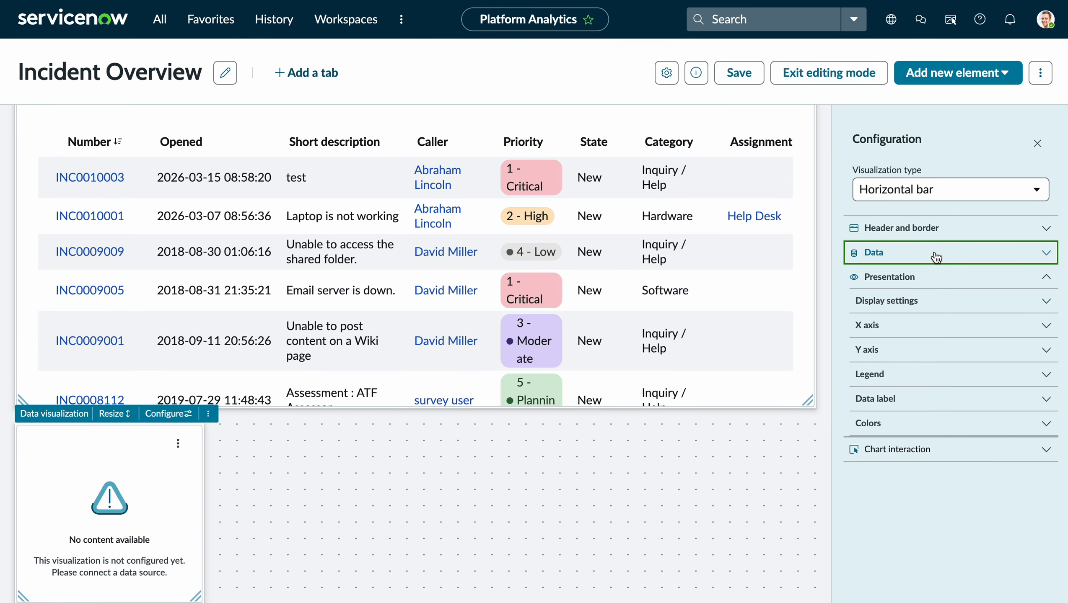
click(935, 255)
click(945, 354)
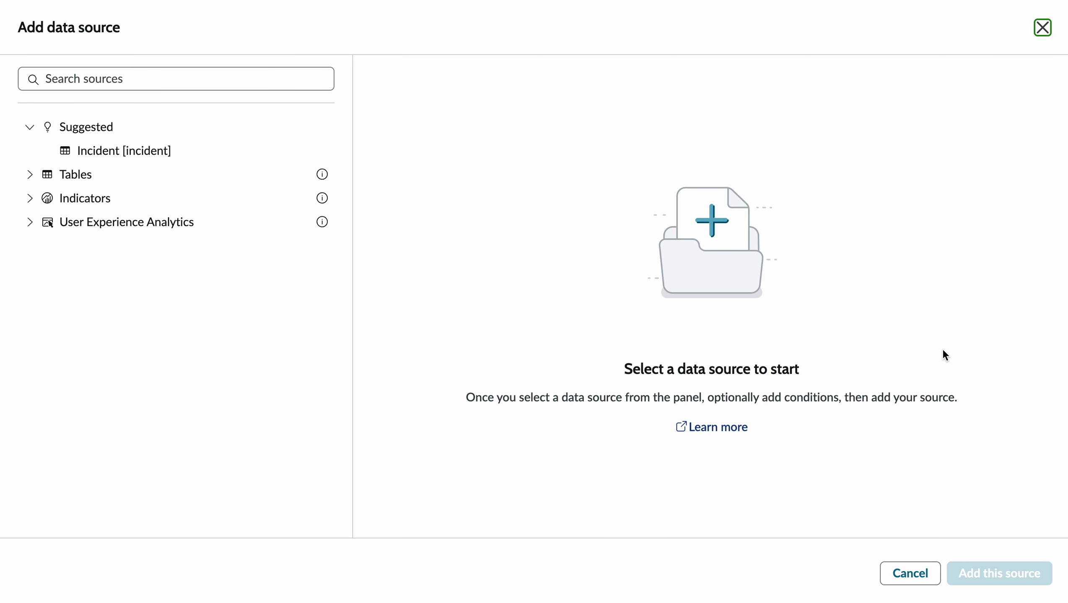
click(139, 153)
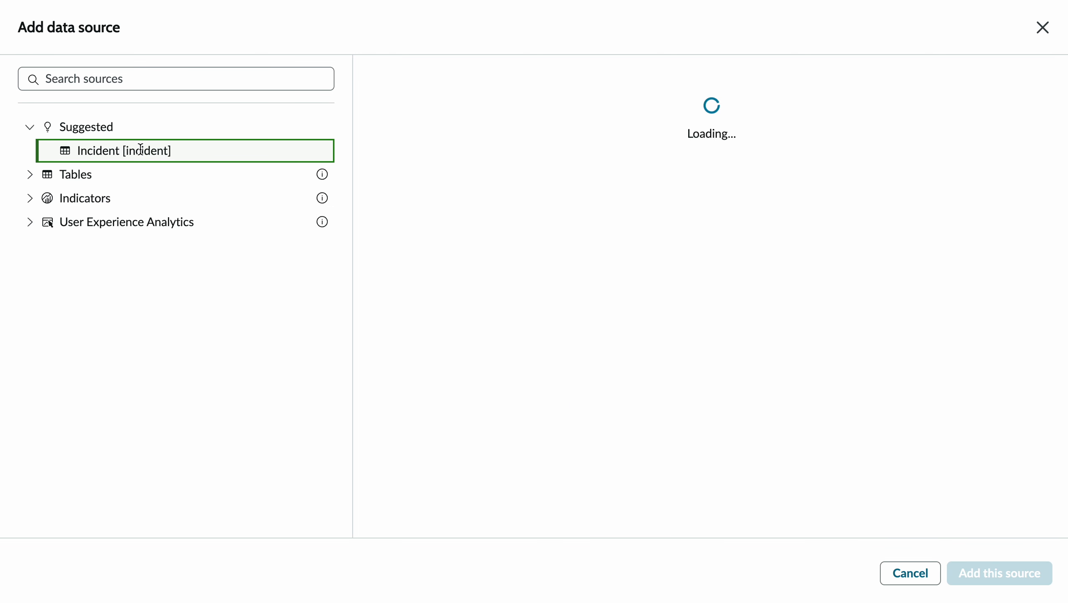
- Preview the Incident records filtered by the predefined condition PA.Source.Incidents.New
click(505, 179)
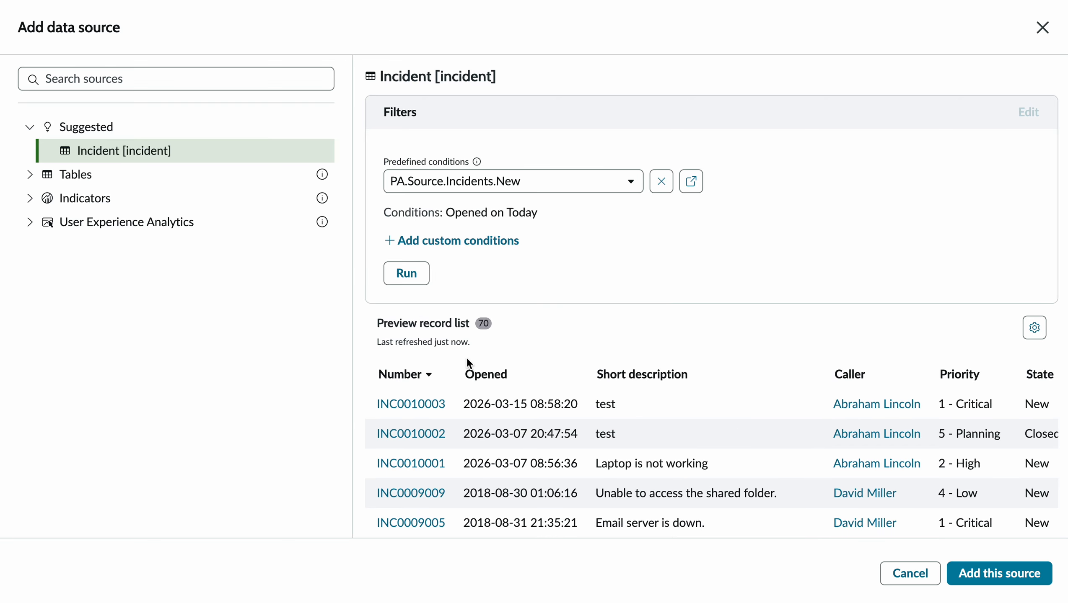
scroll(468, 364, down, 3)
click(406, 171)
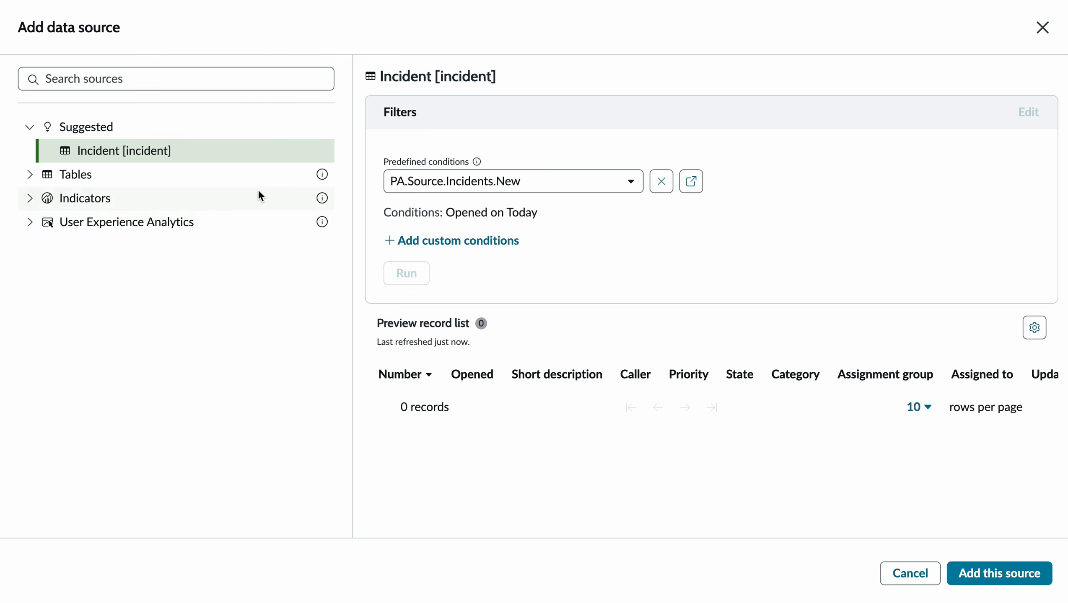
- Set the predefined condition to PA.Source.Incidents.Open, preview the records, and add the Incident source to the bar chart
click(555, 189)
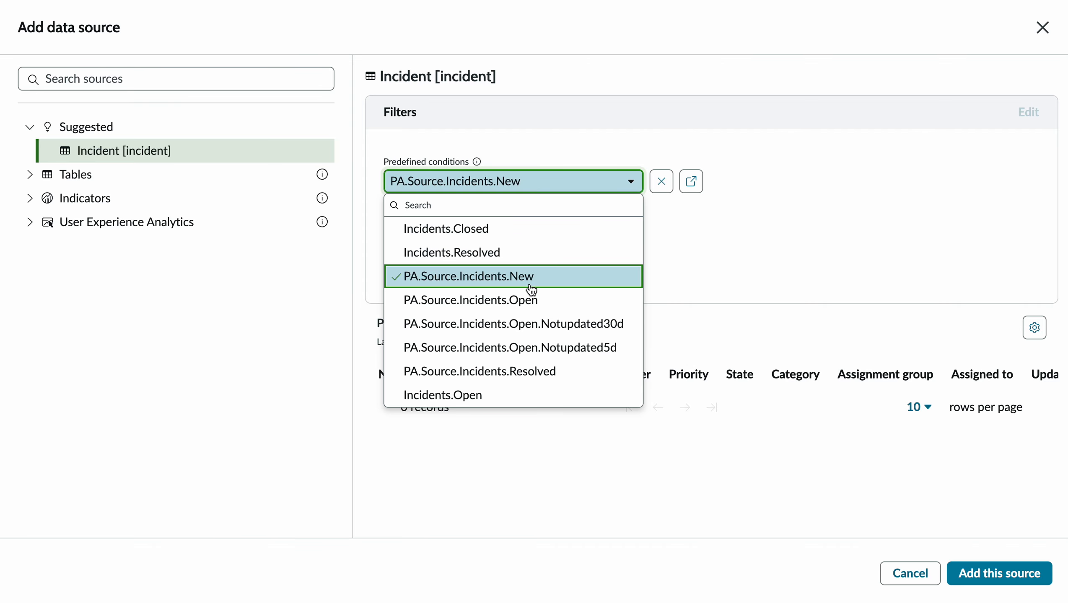
click(528, 301)
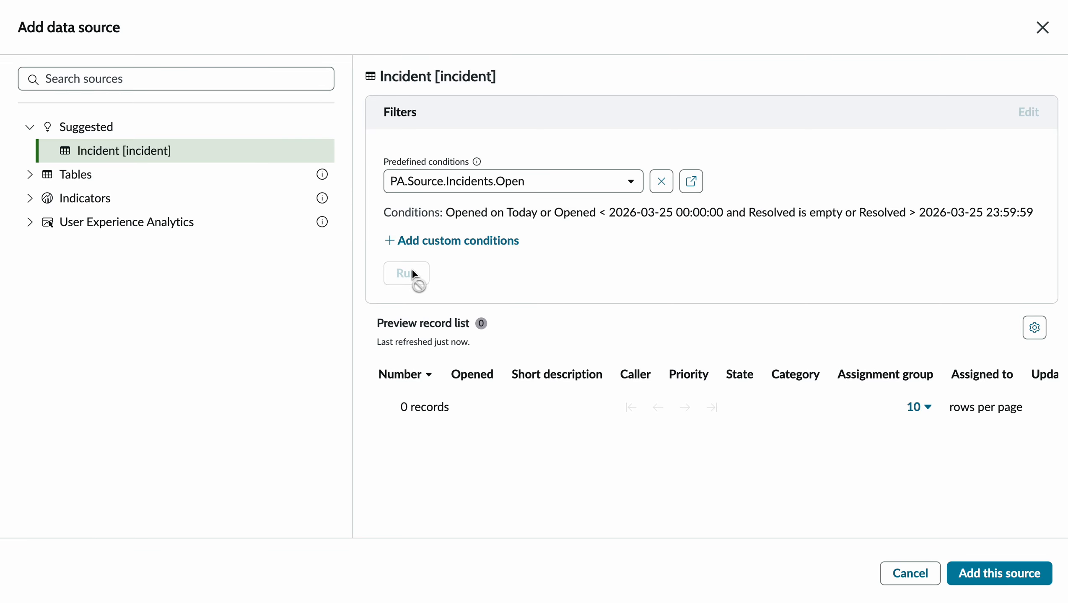
scroll(549, 300, down, 5)
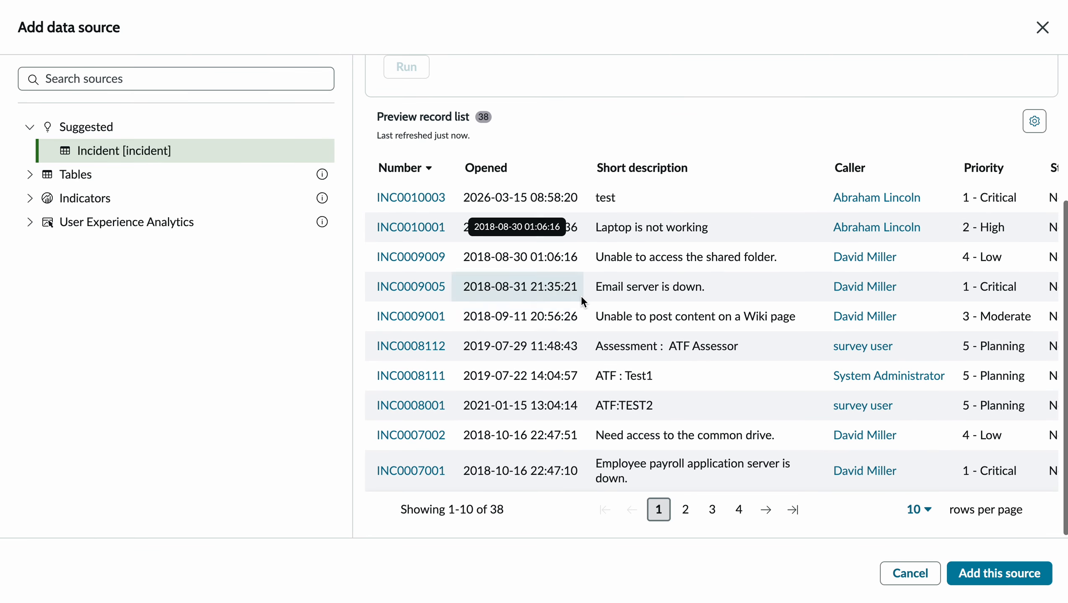
click(996, 575)
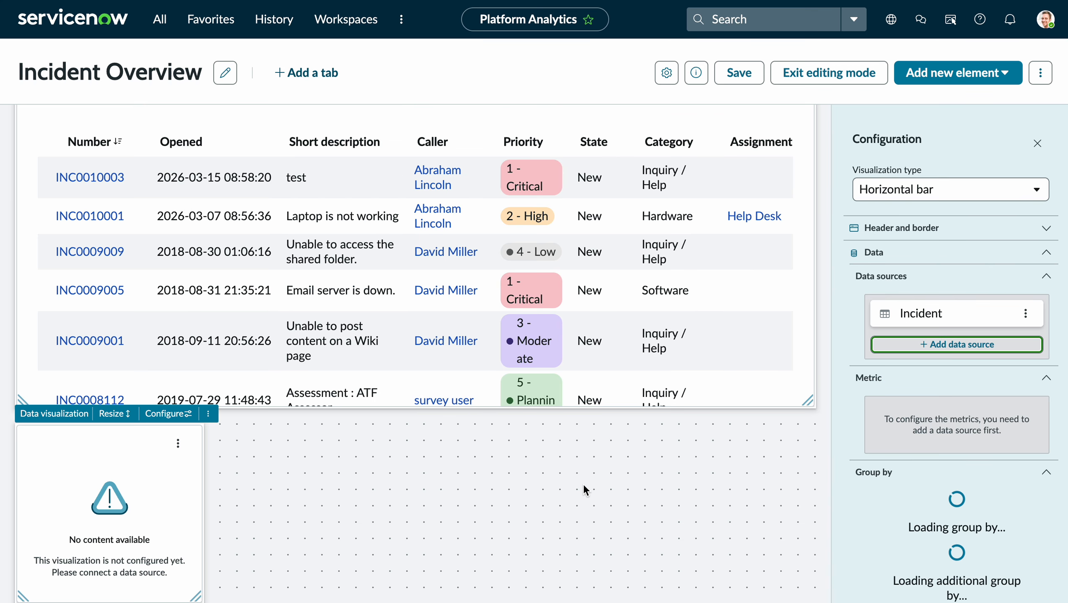
- Widen the horizontal bar chart to about two thirds of the dashboard width
scroll(545, 305, down, 5)
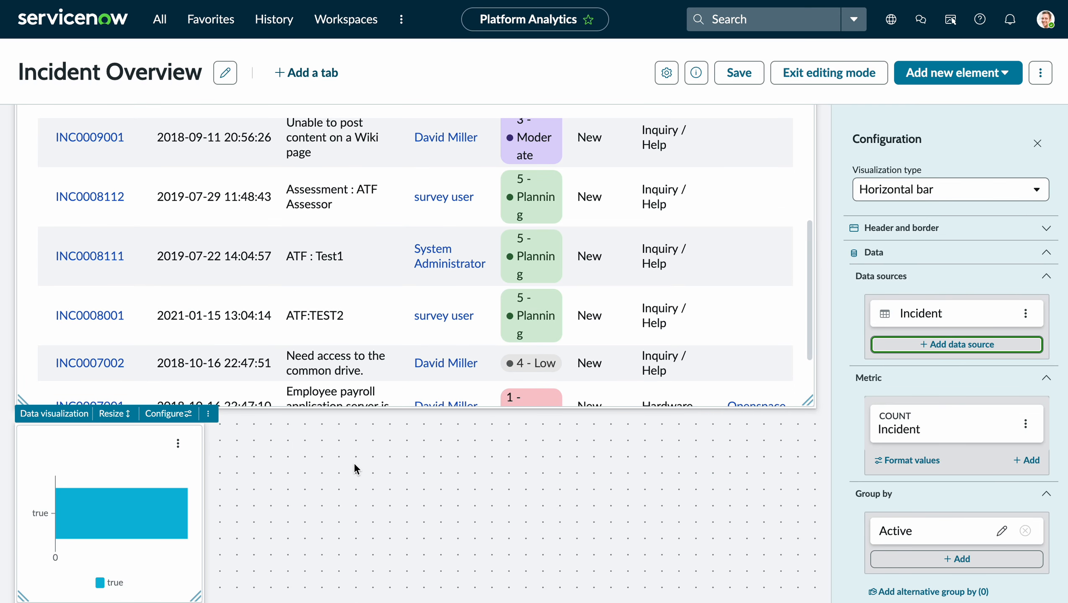
scroll(355, 469, down, 1)
drag(198, 591, 542, 591)
scroll(562, 490, down, 1)
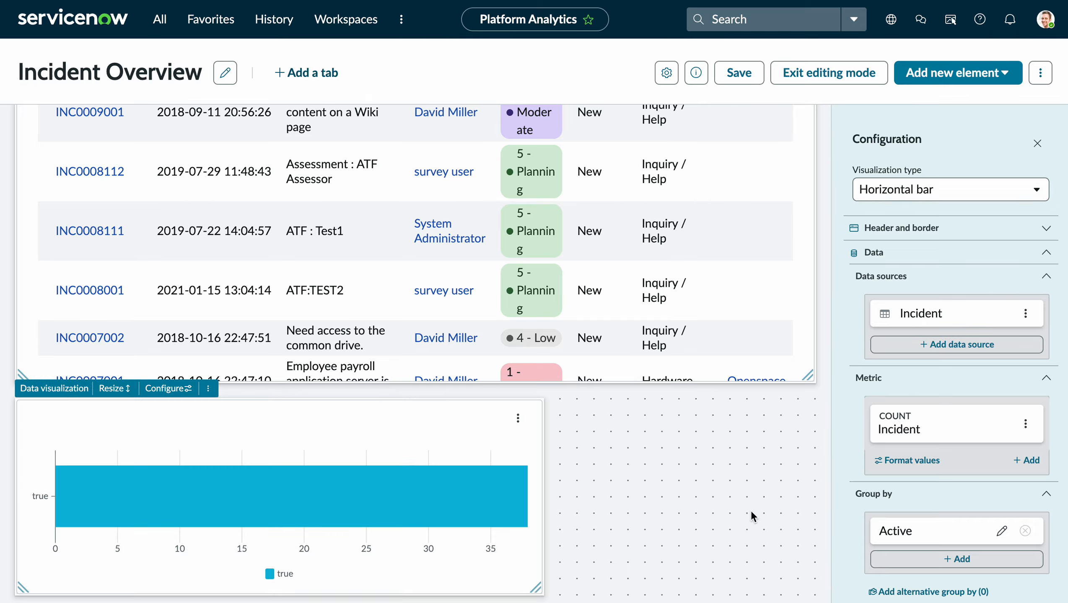
- Add a new data visualization from scratch beside the bar chart and change its type to Line
click(942, 77)
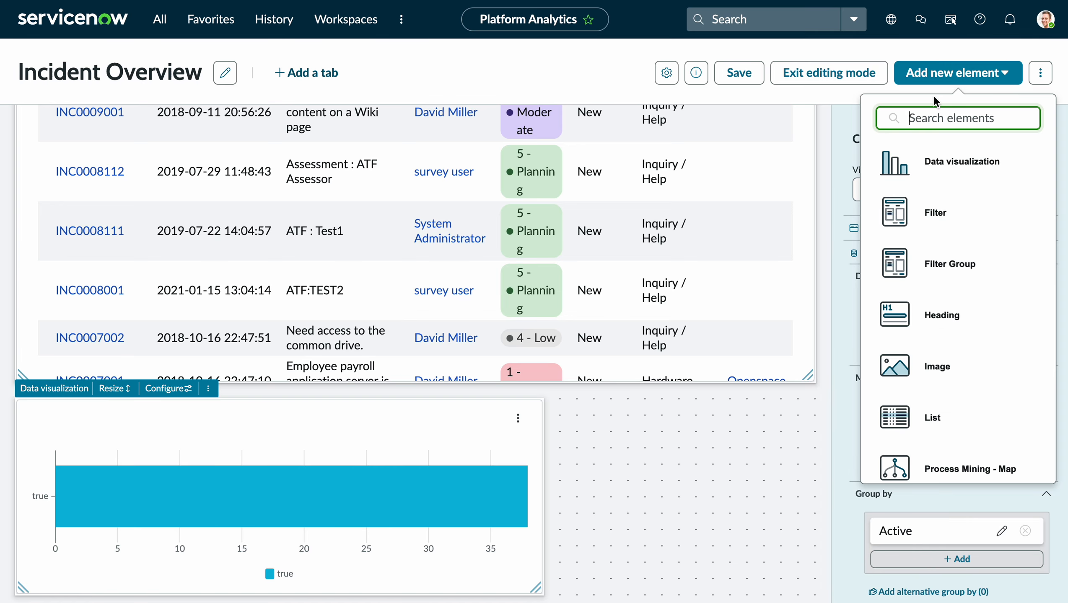
click(943, 168)
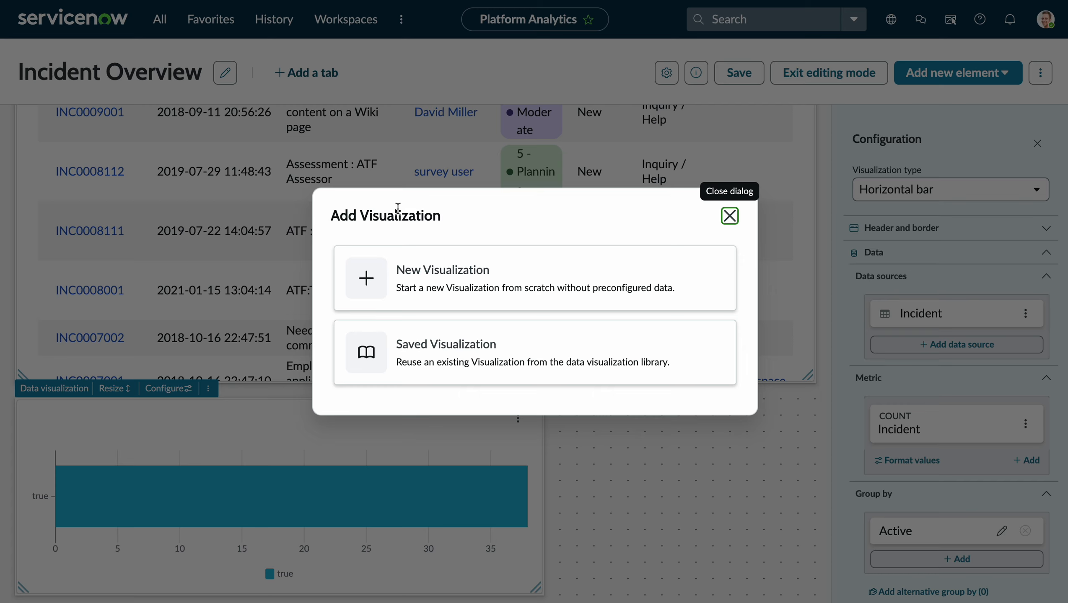
click(369, 276)
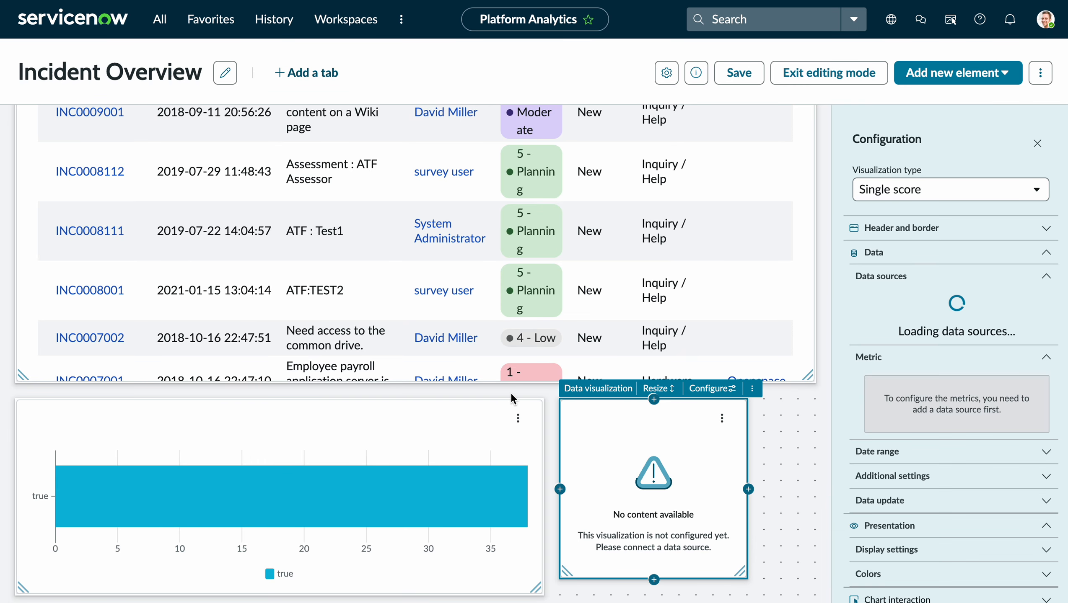
click(901, 189)
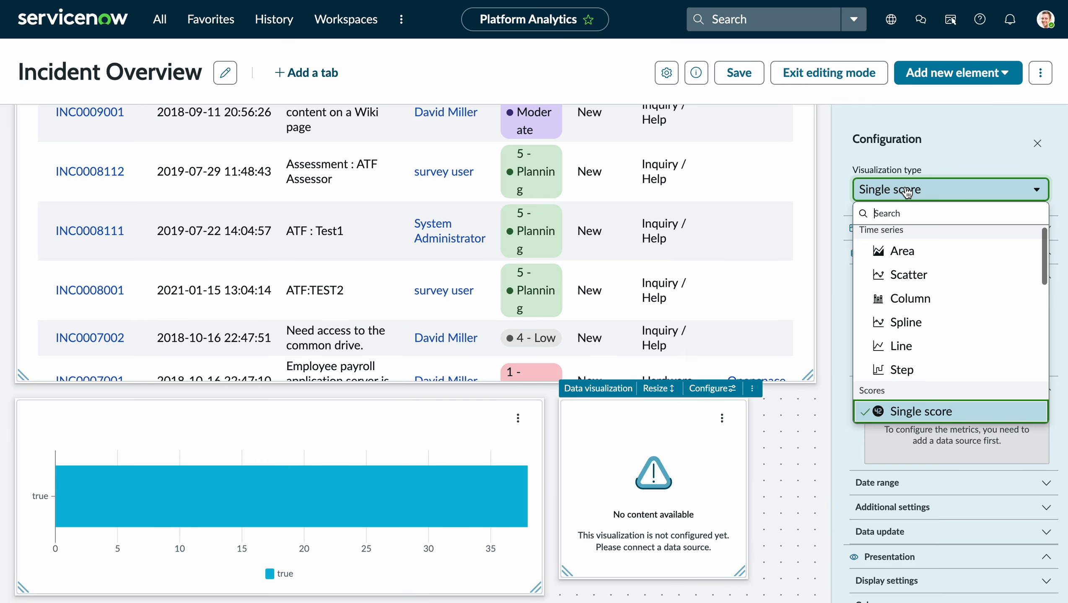
click(923, 349)
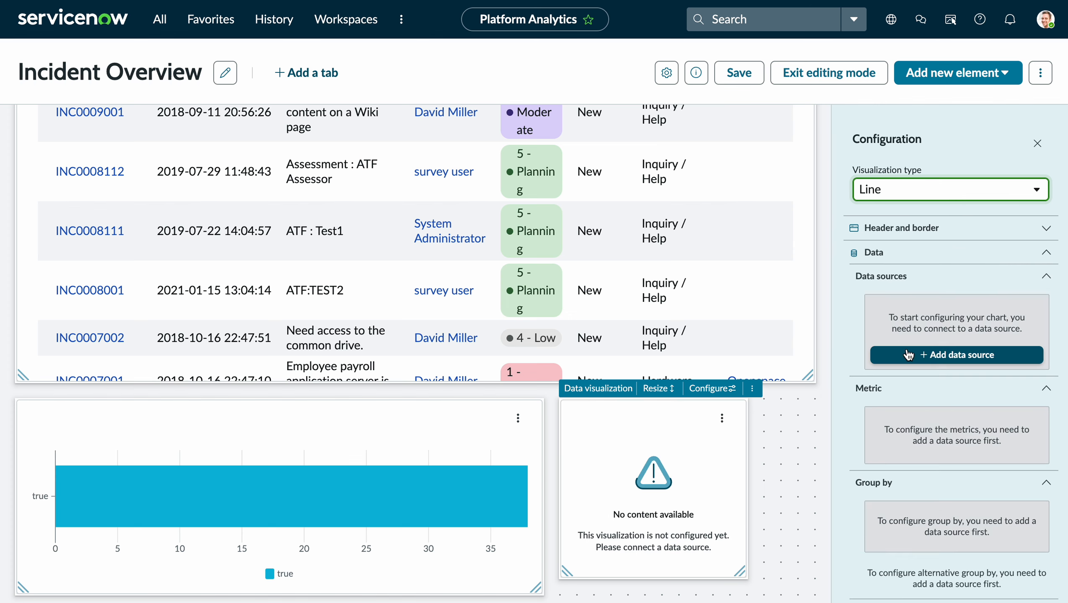
- Choose the % incidents resolved in time indicator as the line chart's candidate data source
click(936, 355)
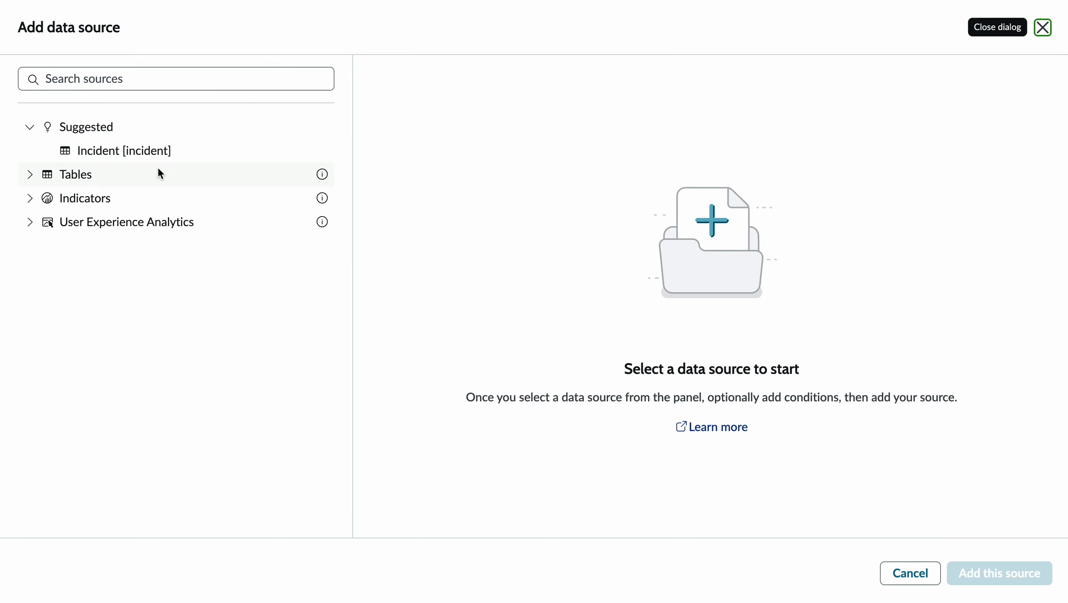
click(93, 150)
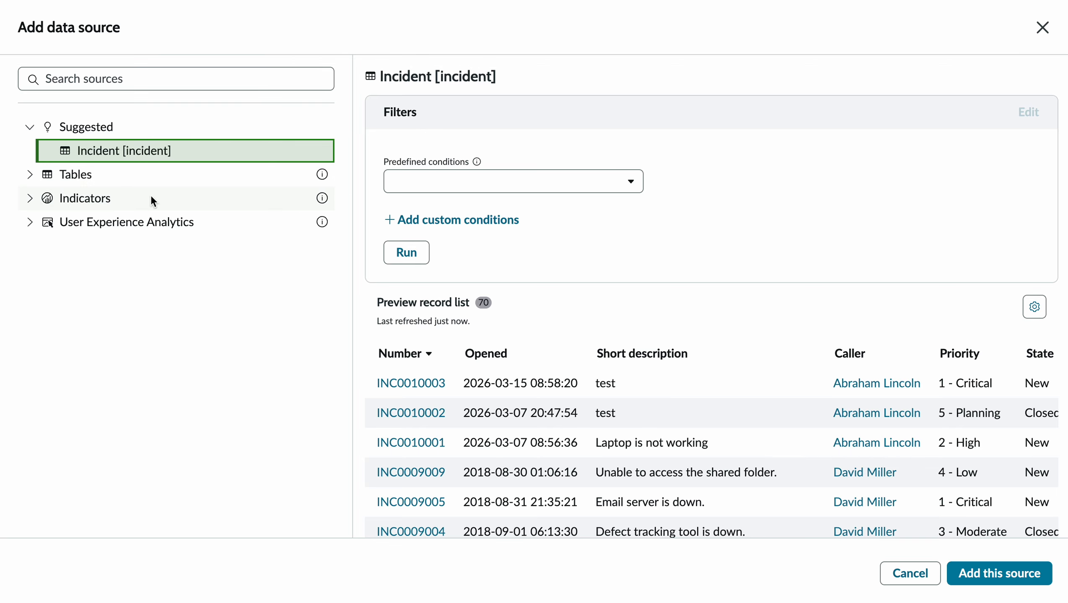
click(30, 199)
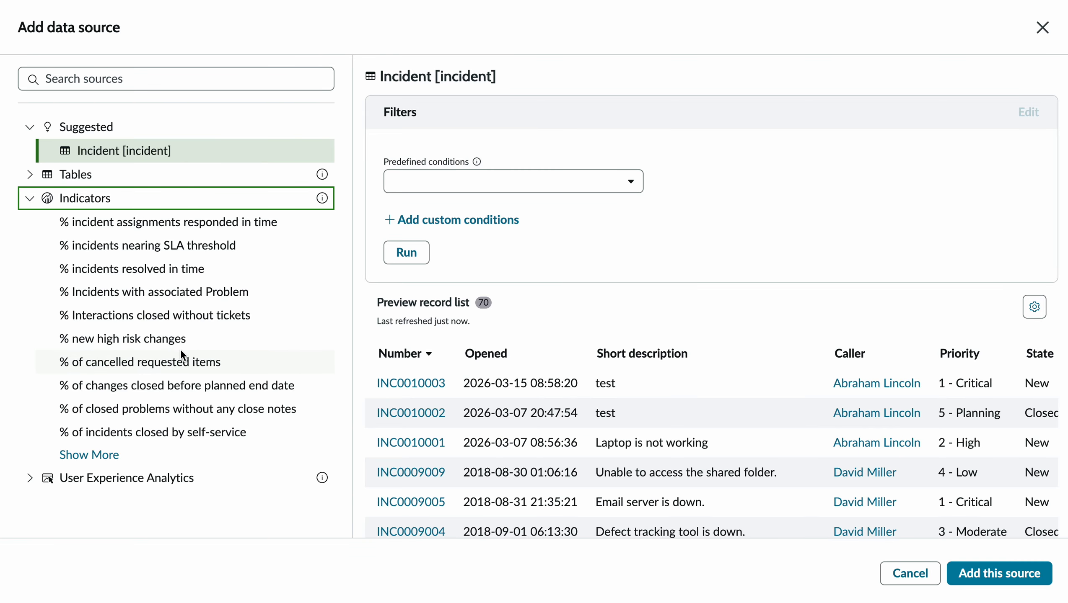
click(154, 314)
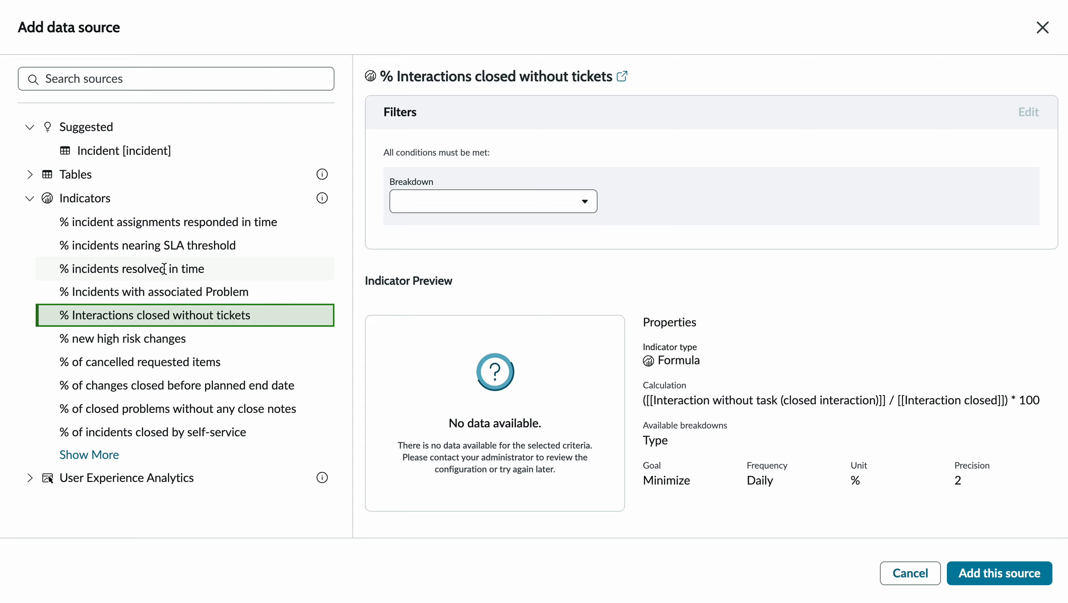
click(164, 269)
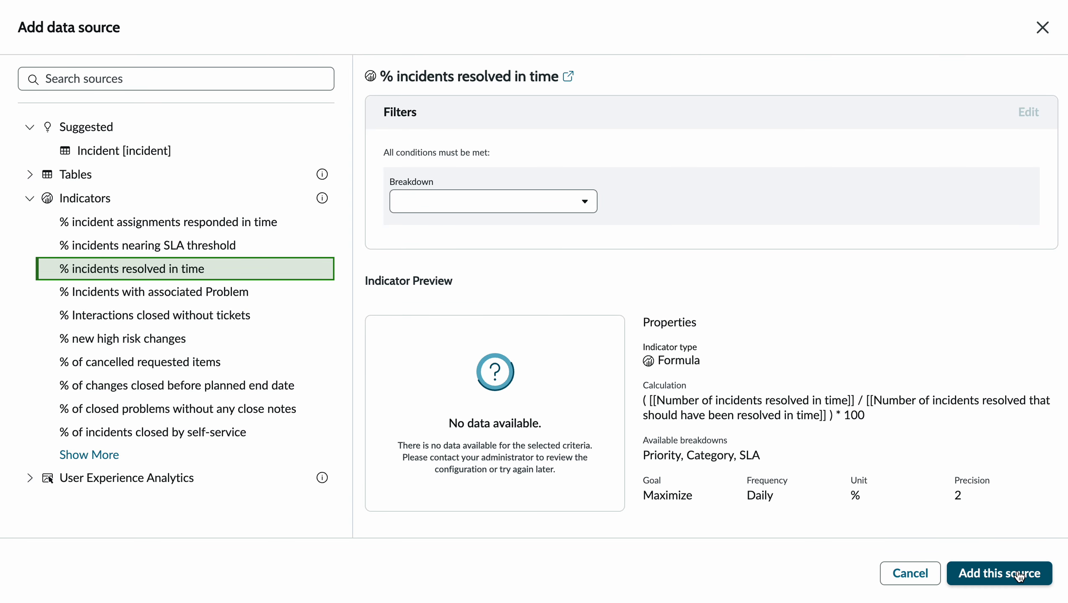
- Filter the % incidents resolved in time indicator by the Priority breakdown and browse its elements
click(585, 202)
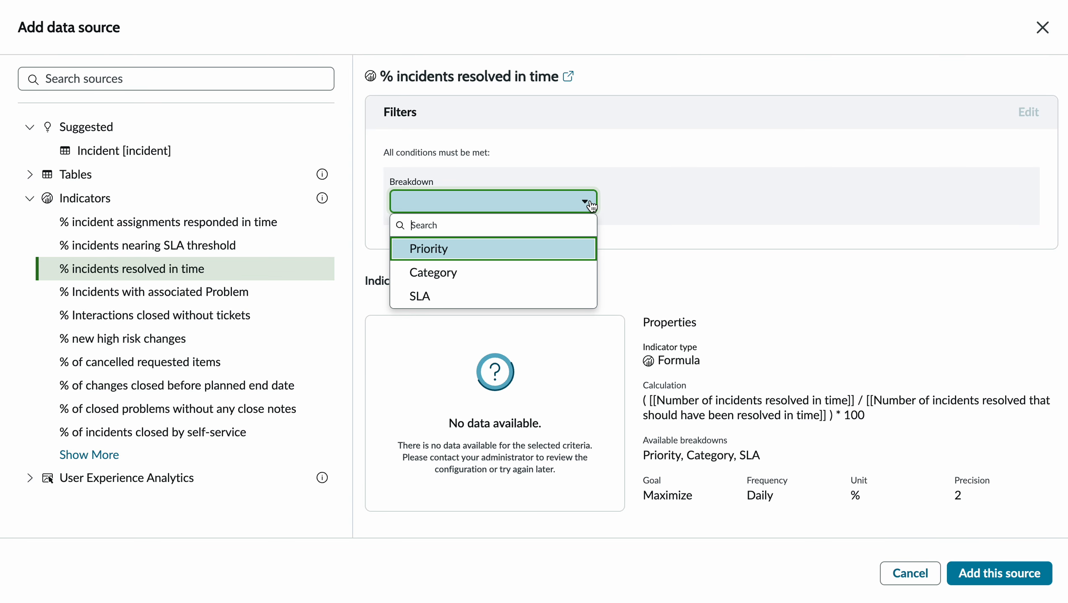
click(558, 255)
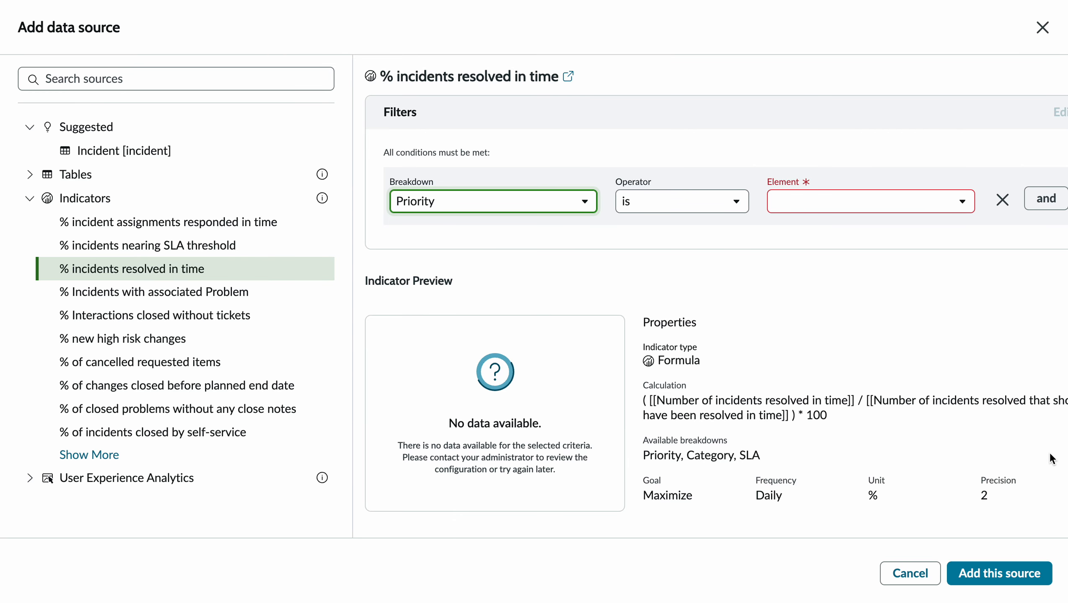
click(841, 202)
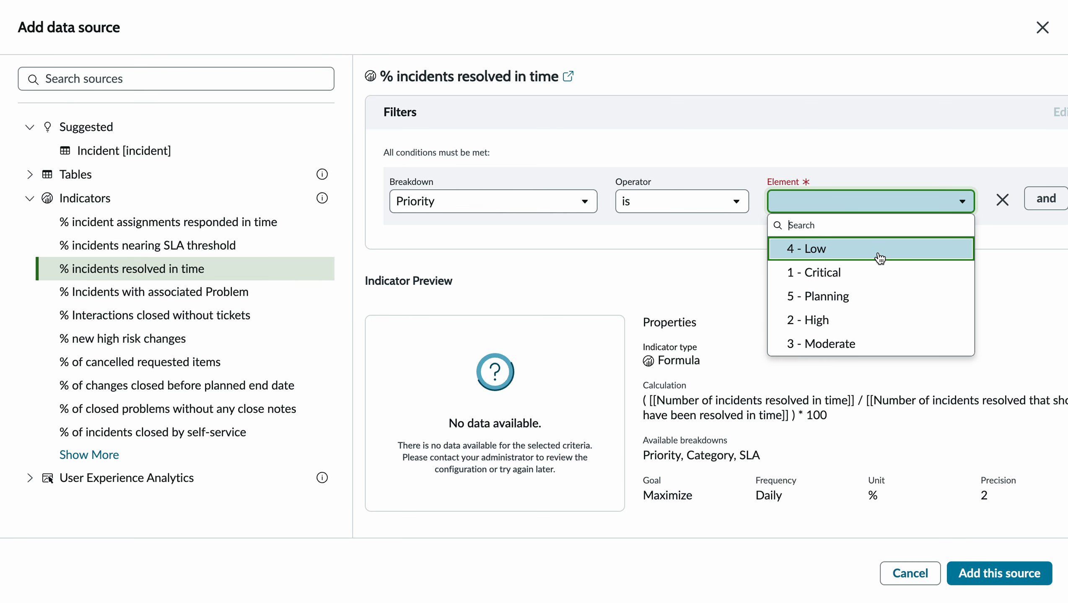
click(718, 202)
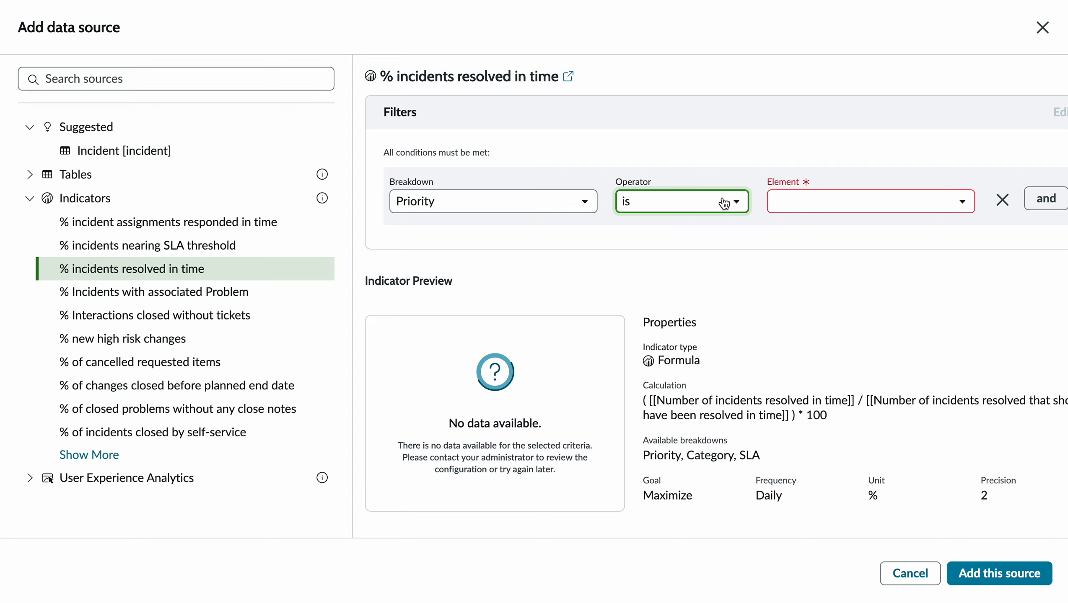
click(576, 202)
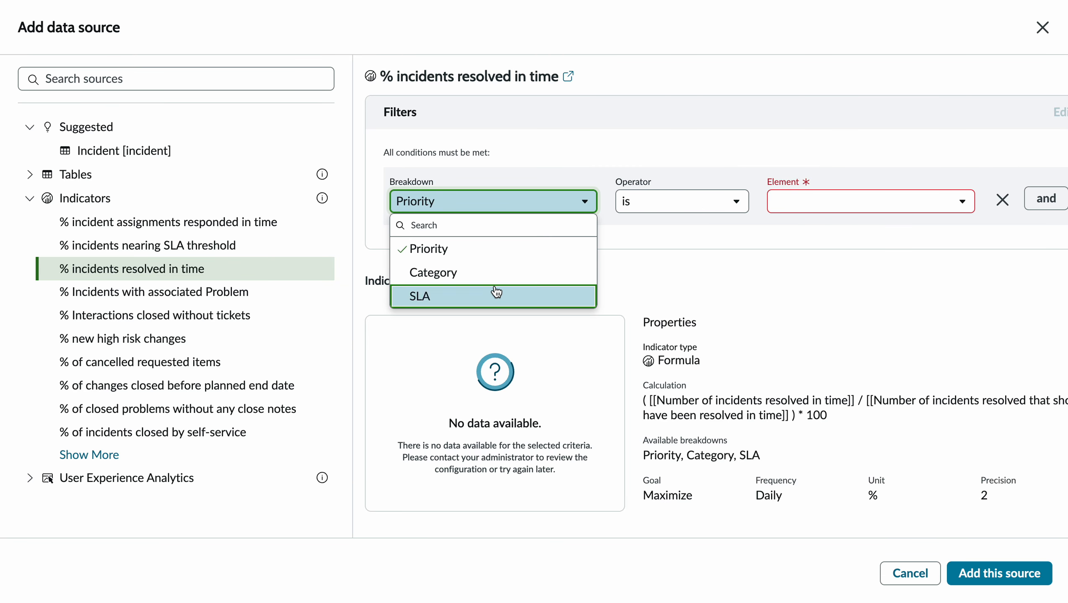
click(851, 206)
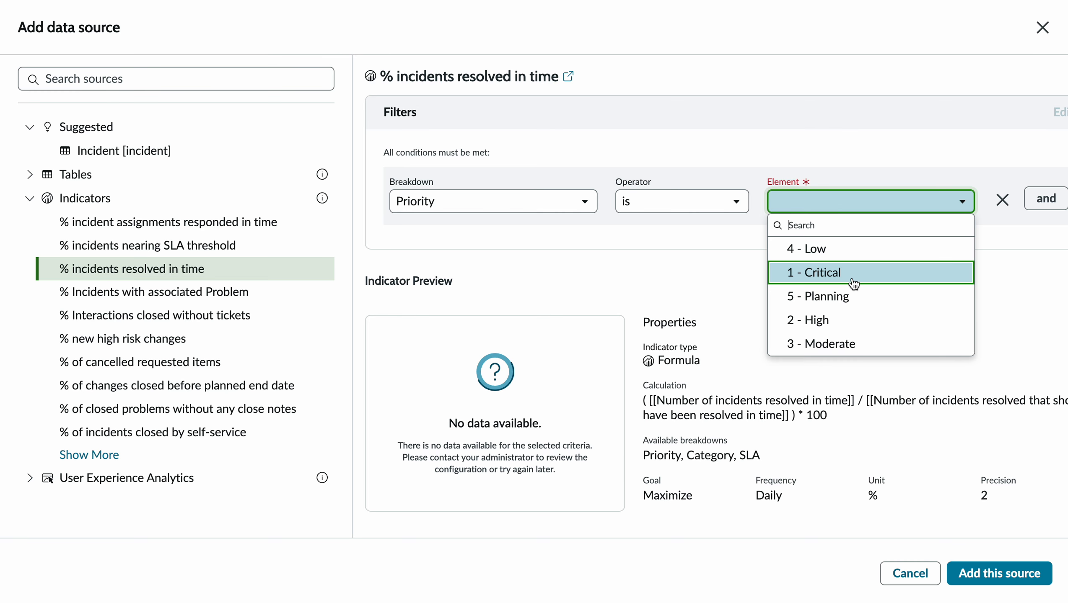
- Switch the indicator's filter breakdown to SLA, browse its elements, and remove the condition
click(617, 205)
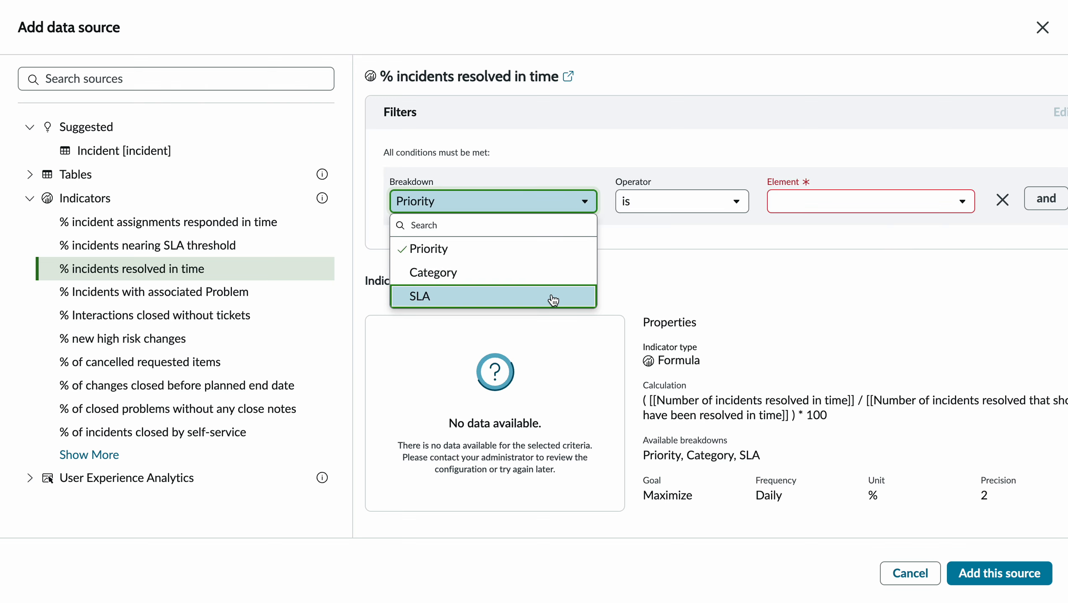
click(553, 300)
click(882, 207)
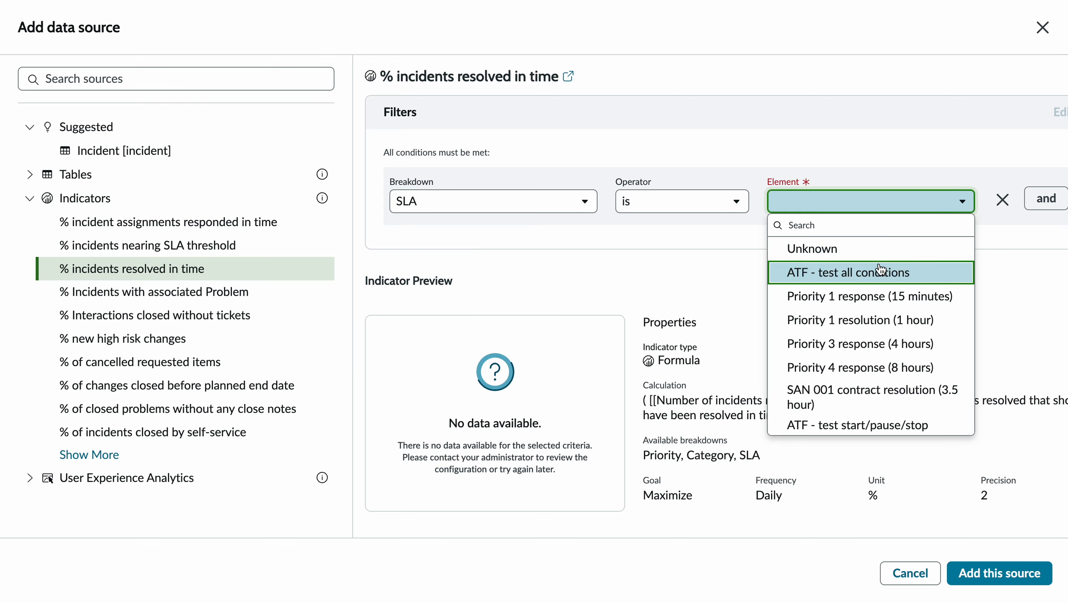
scroll(885, 326, down, 5)
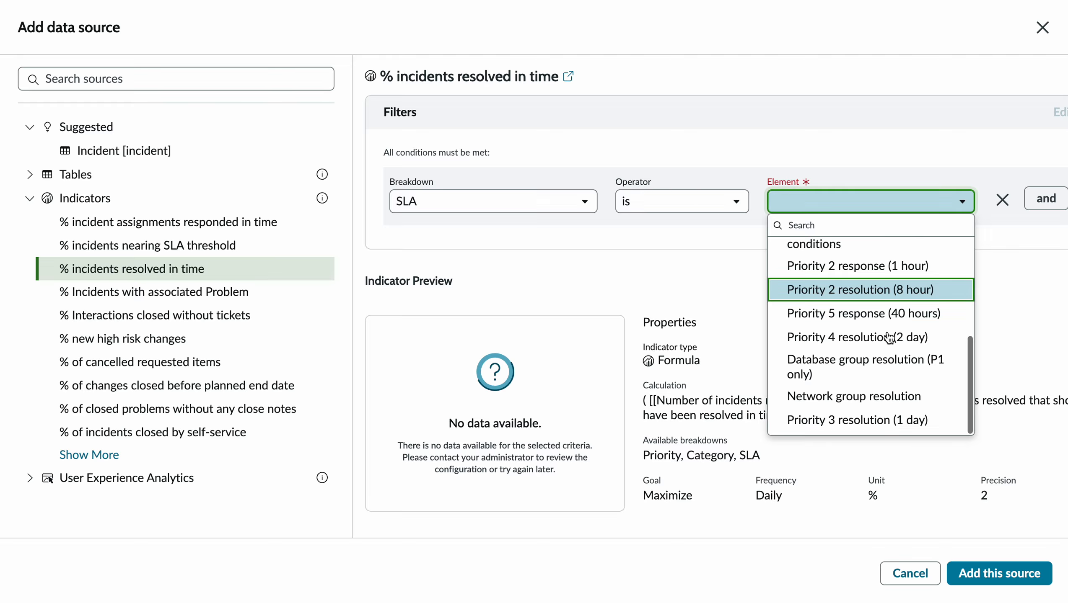
scroll(885, 334, up, 2)
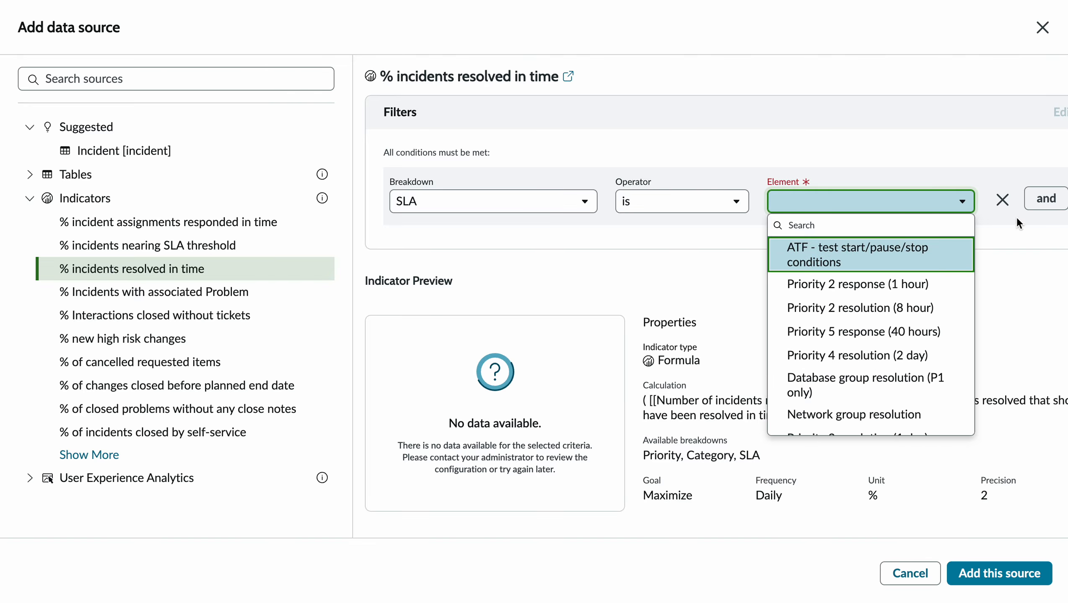
click(1001, 200)
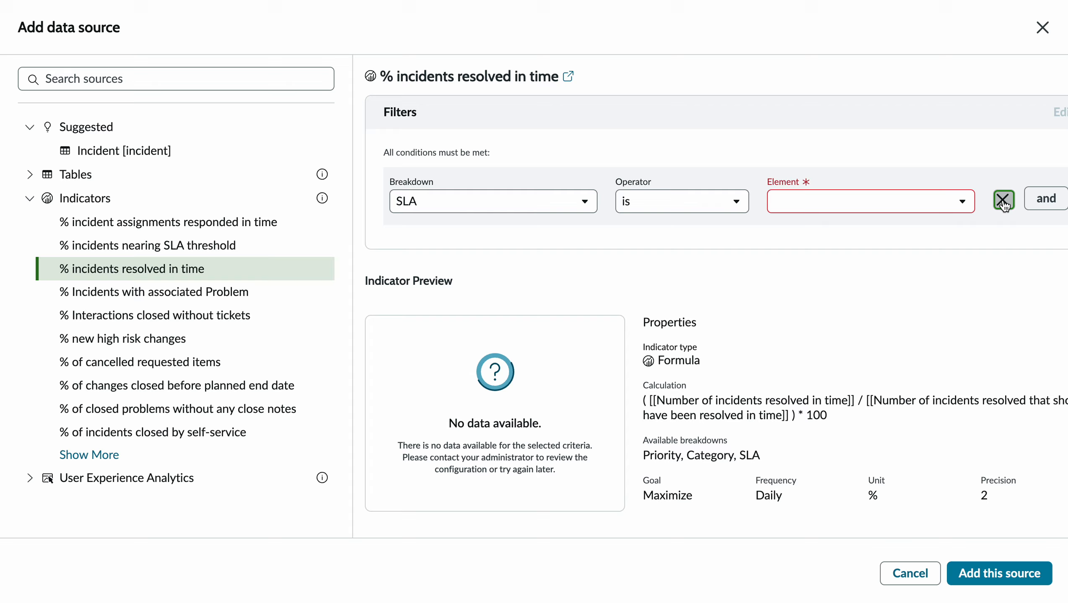
- Add the % incidents resolved in time indicator to the line chart and review its configuration
click(1011, 575)
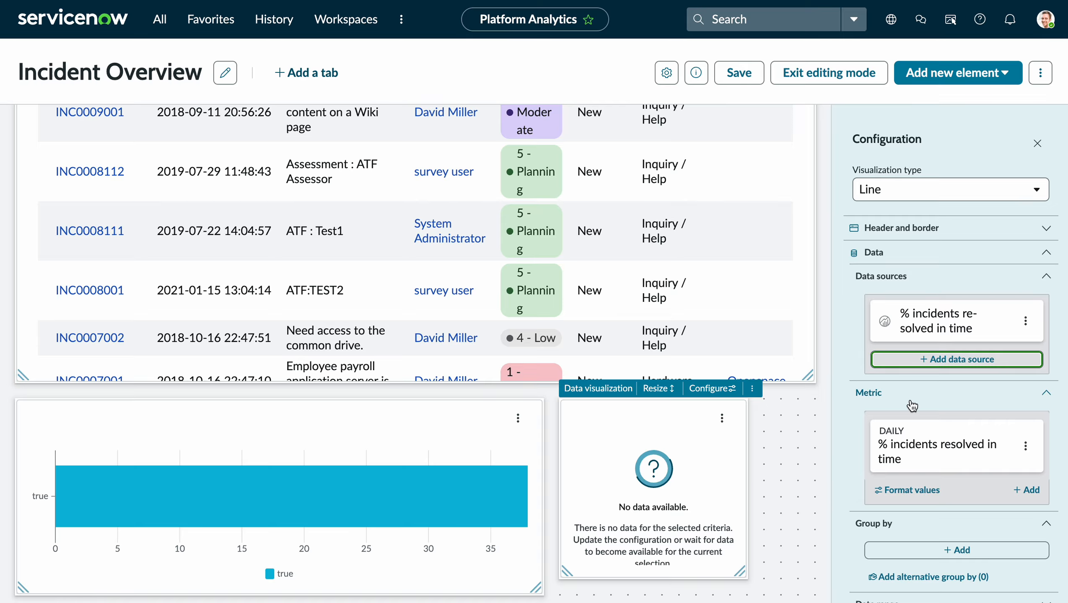
click(965, 396)
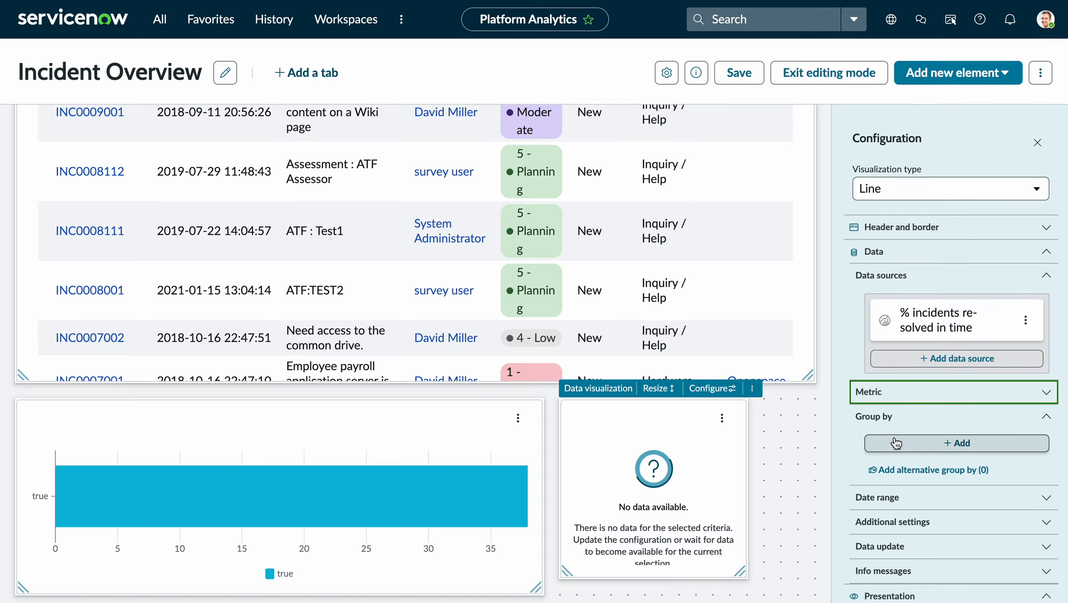
scroll(889, 444, down, 4)
scroll(923, 223, up, 4)
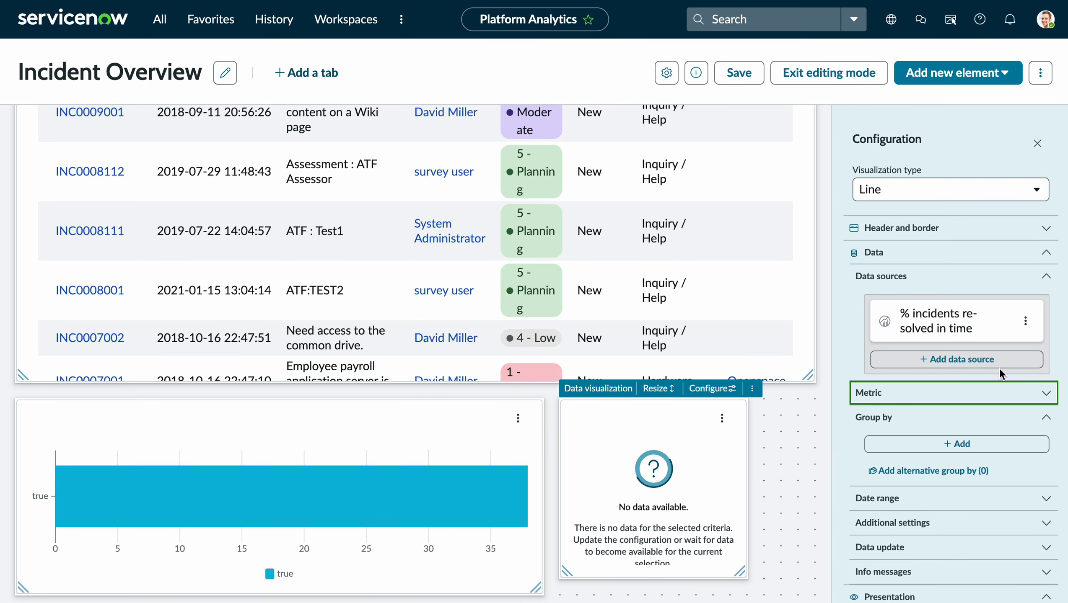
click(1025, 321)
click(1014, 346)
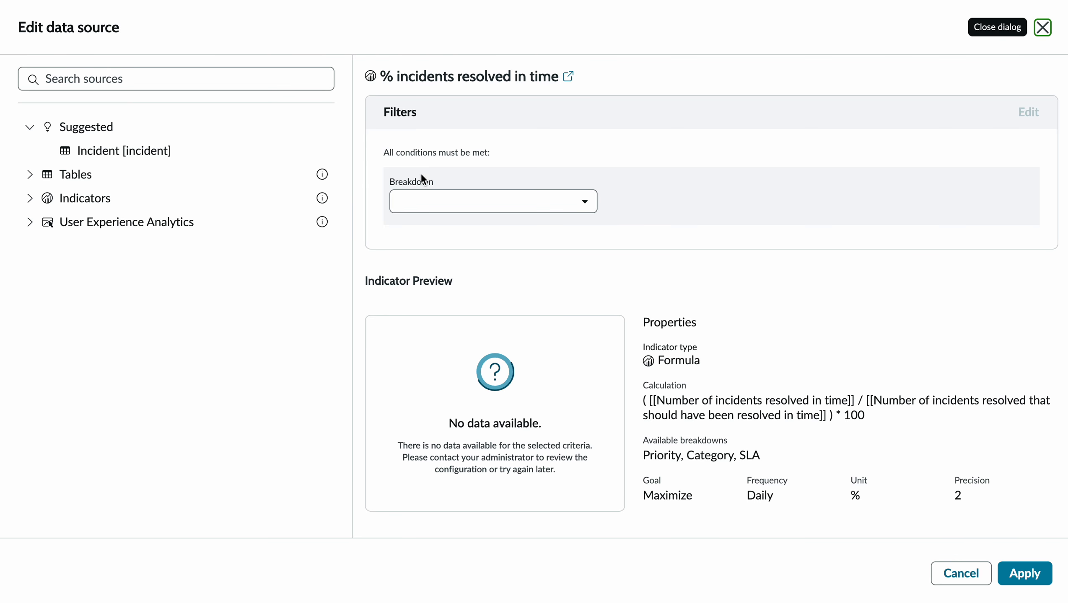
click(476, 203)
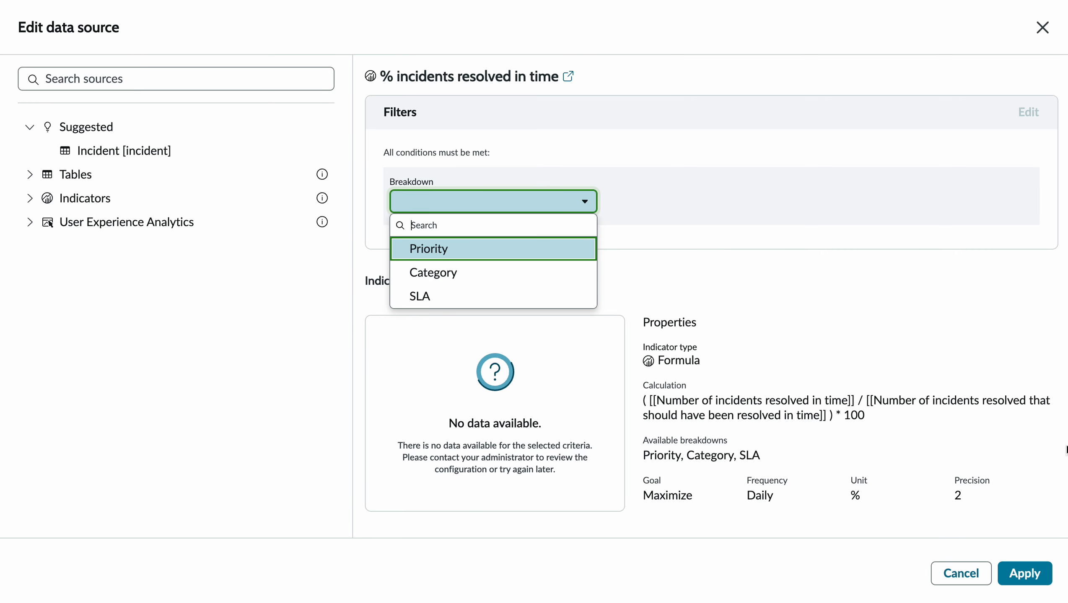
click(961, 574)
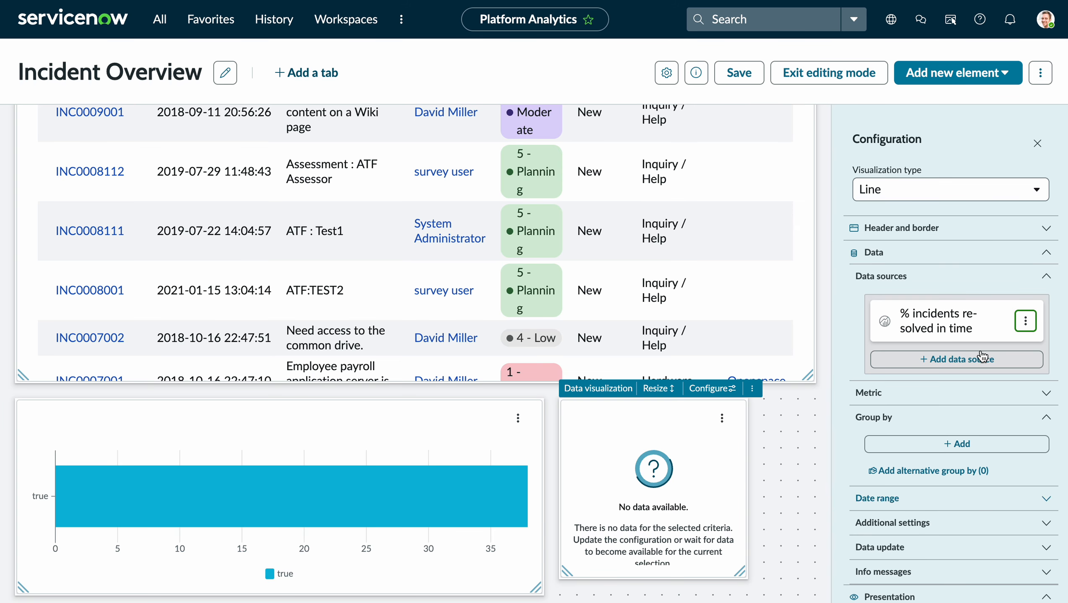
- Delete the line chart based on % incidents resolved in time from the dashboard
click(723, 417)
click(752, 389)
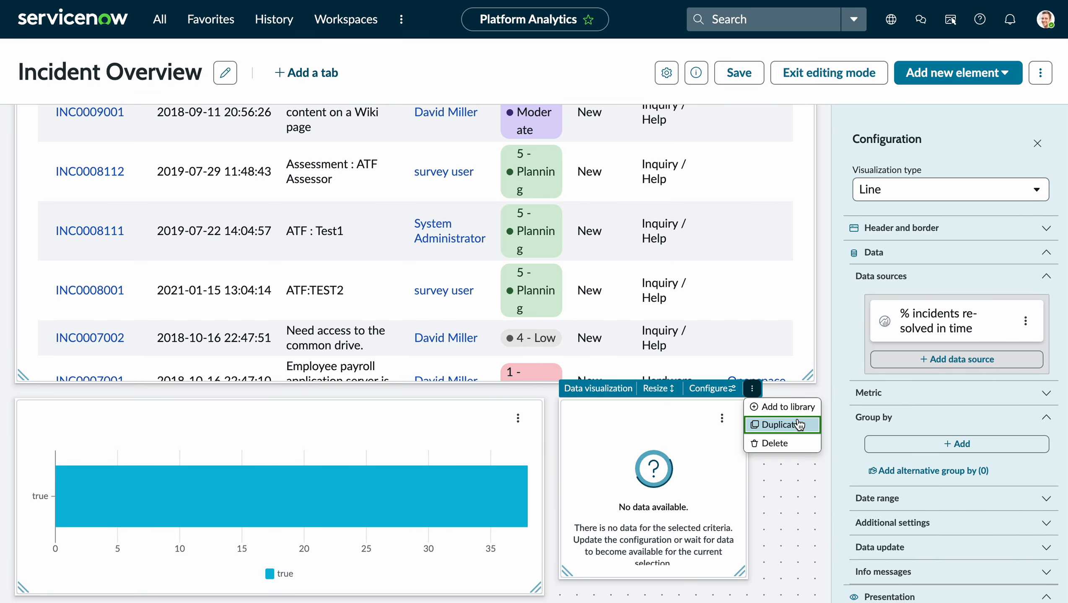
click(777, 444)
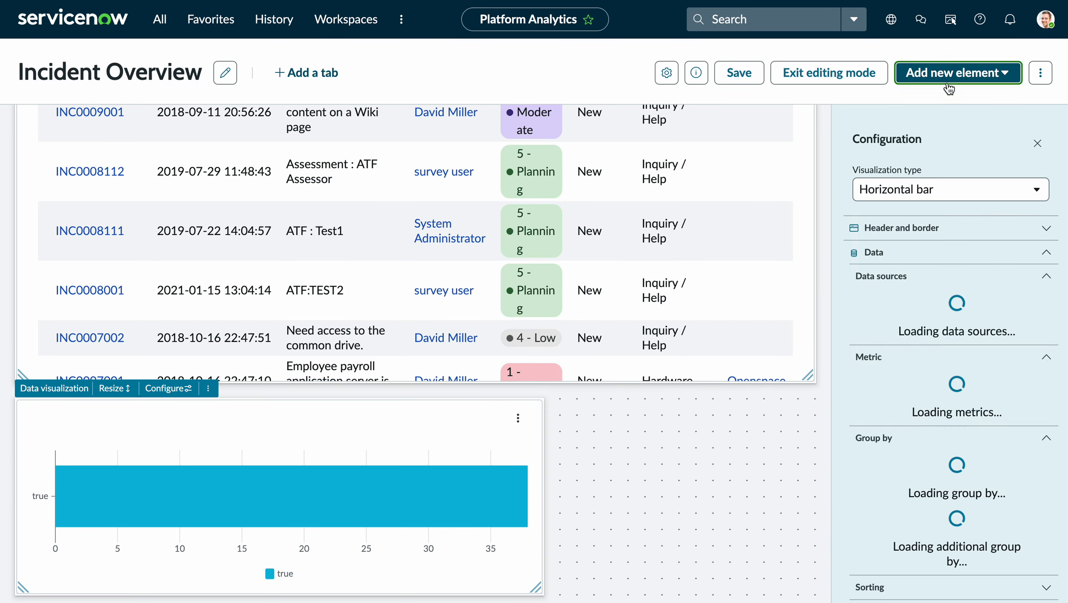
- Add a new visualization from scratch beside the bar chart and set its visualization type to Line
click(957, 72)
click(948, 177)
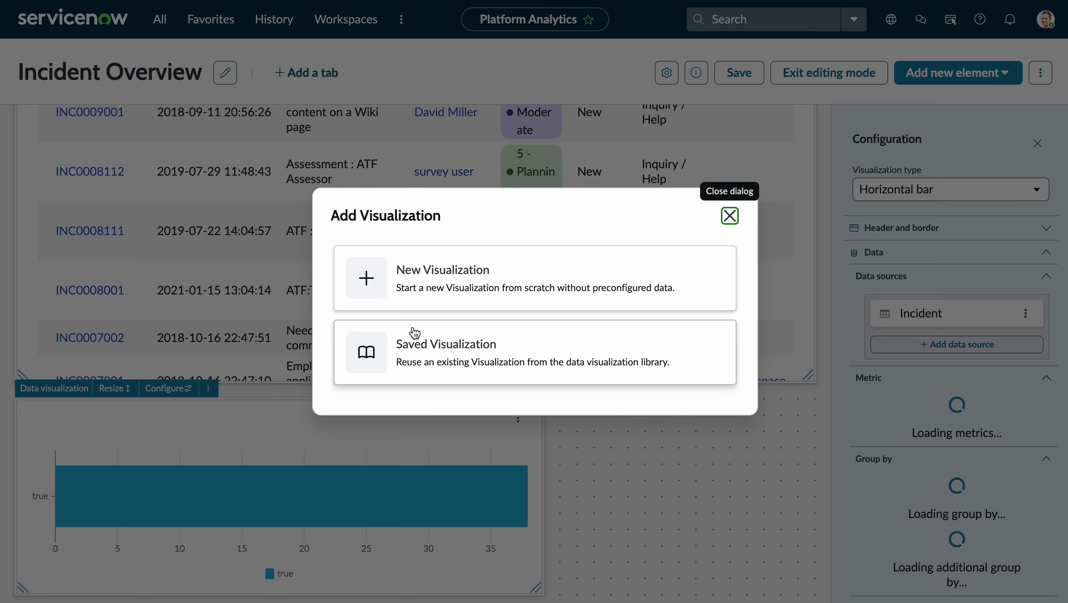
click(438, 284)
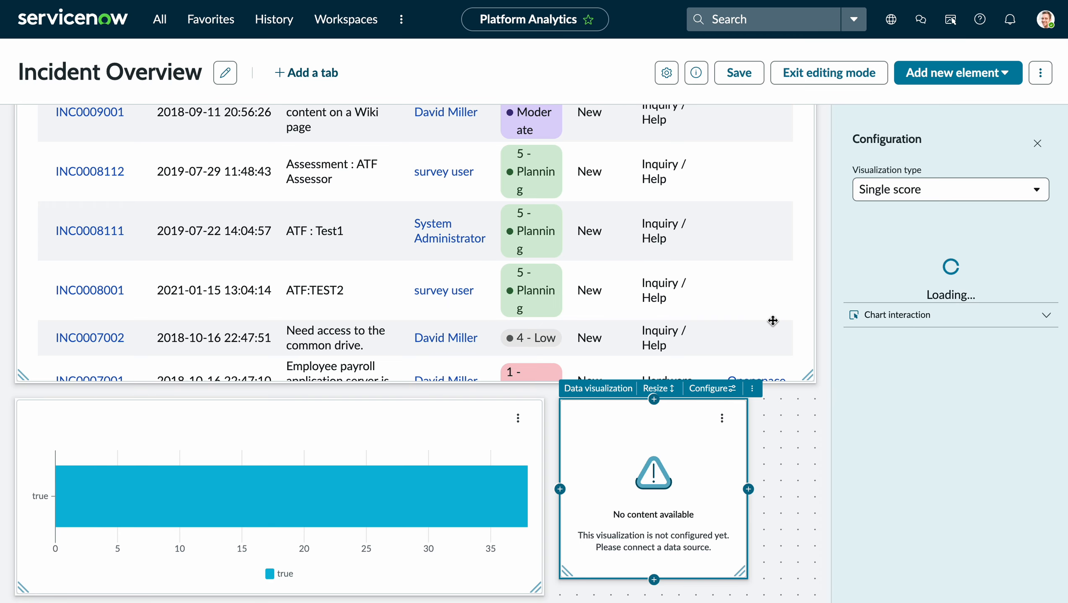
click(921, 190)
scroll(935, 367, down, 1)
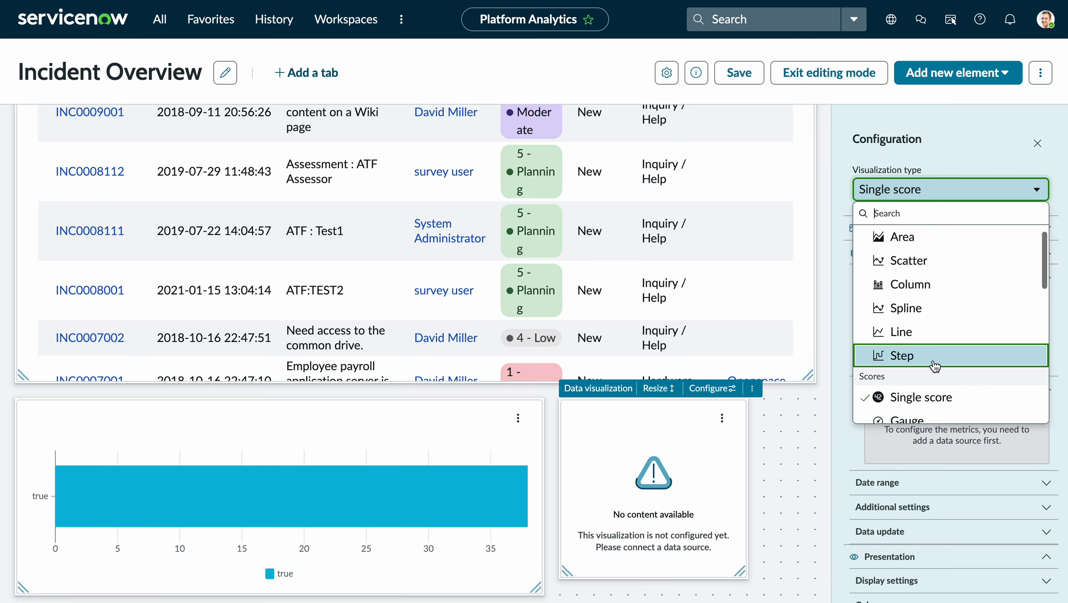
click(929, 333)
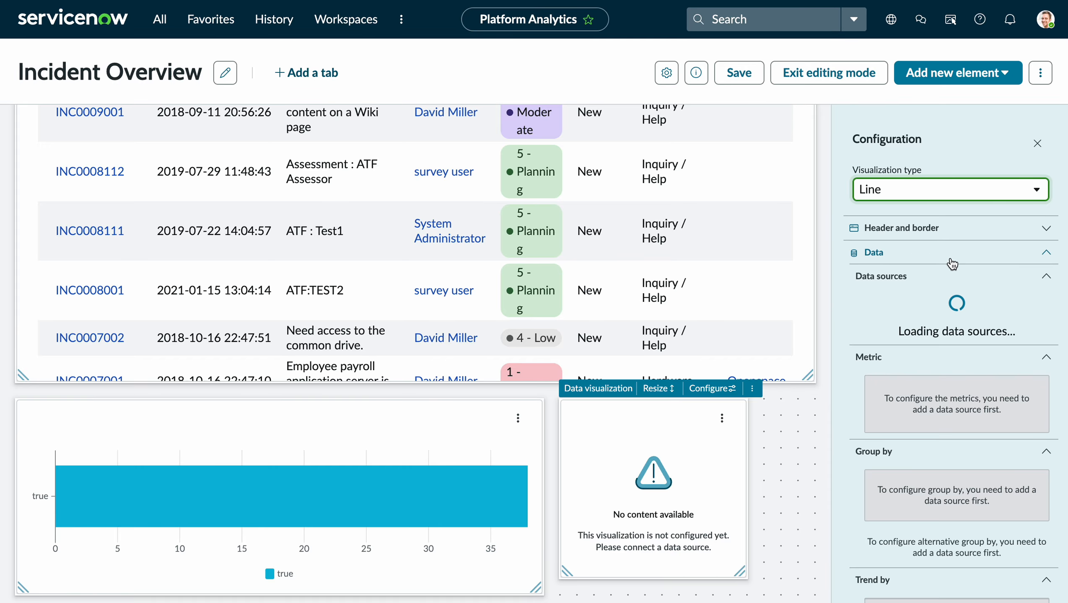
- Add the Incident table as the line chart's data source with the predefined condition PA.Source.Incidents.Open.Notupdated30d
click(952, 360)
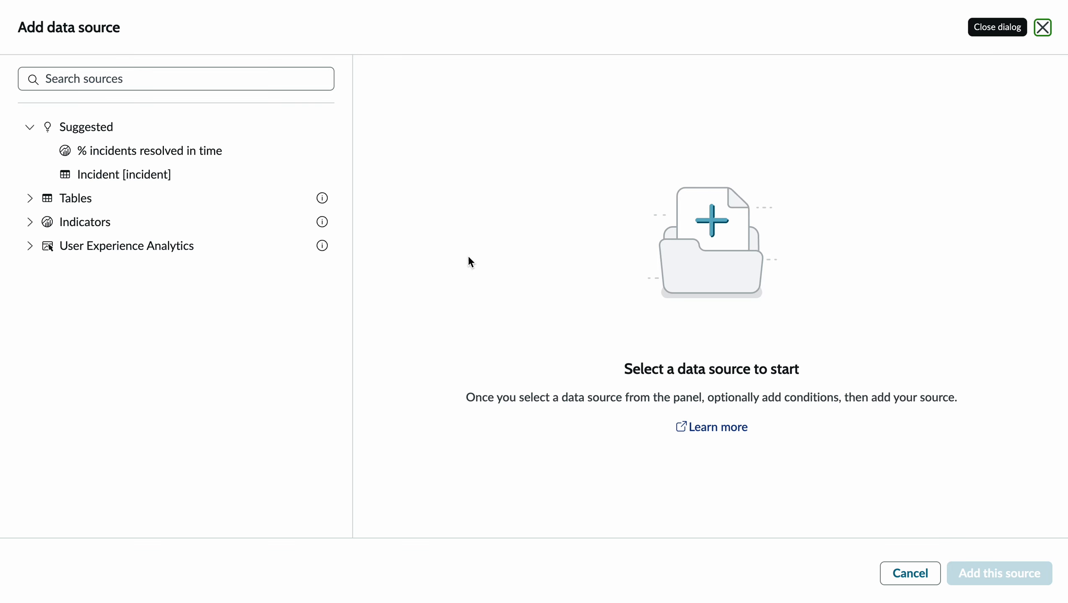
click(102, 173)
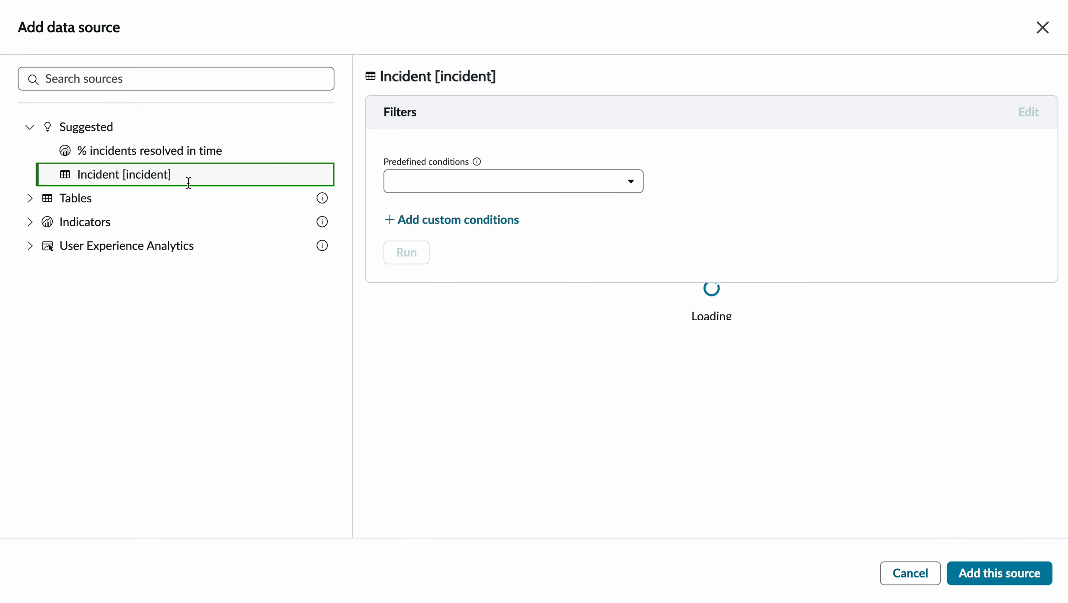
click(574, 182)
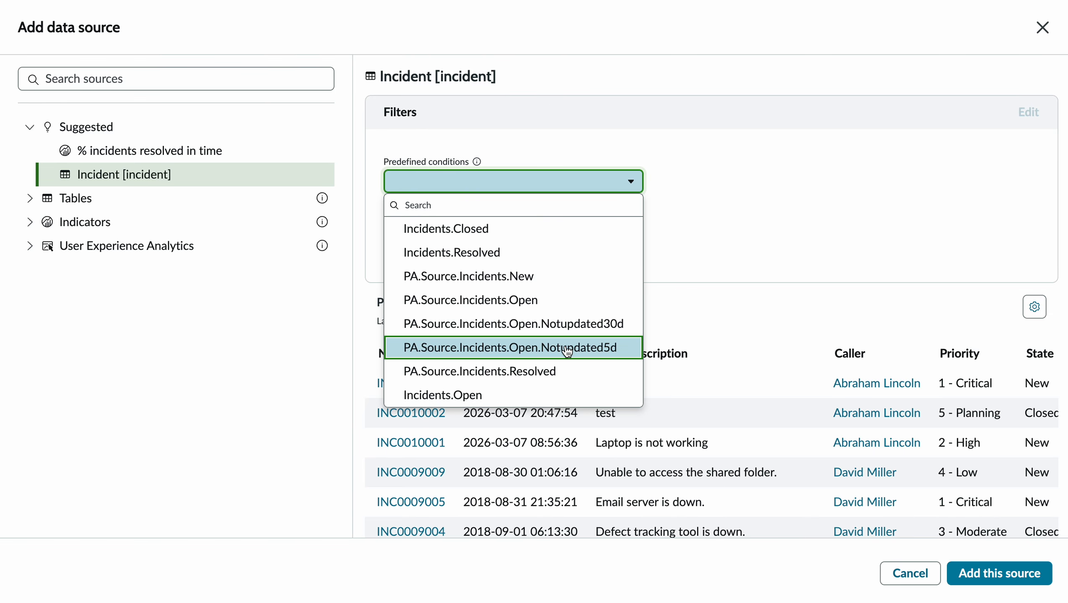
click(562, 323)
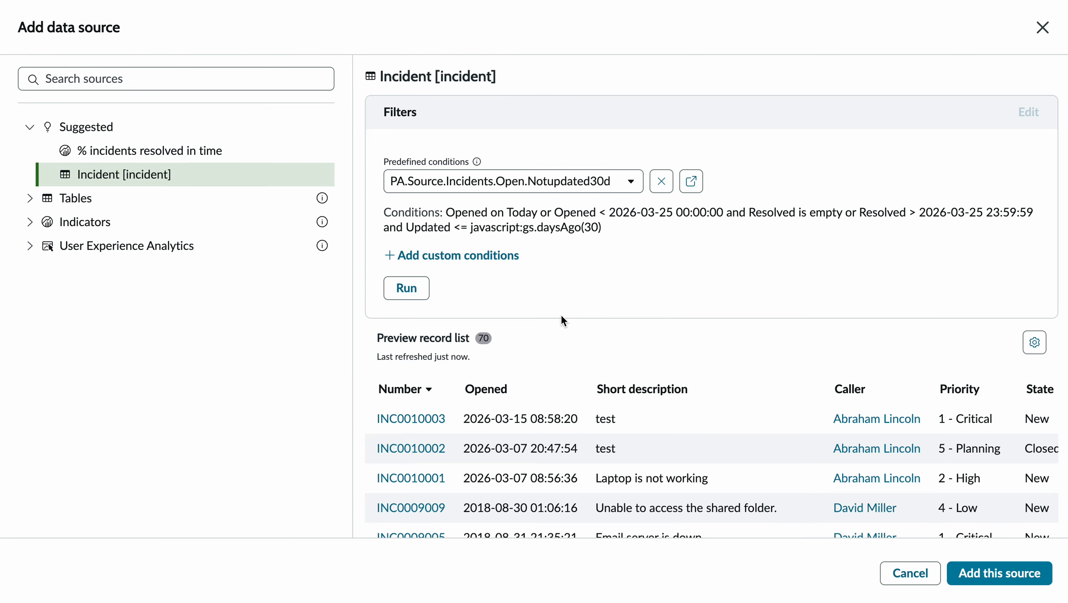
click(1002, 574)
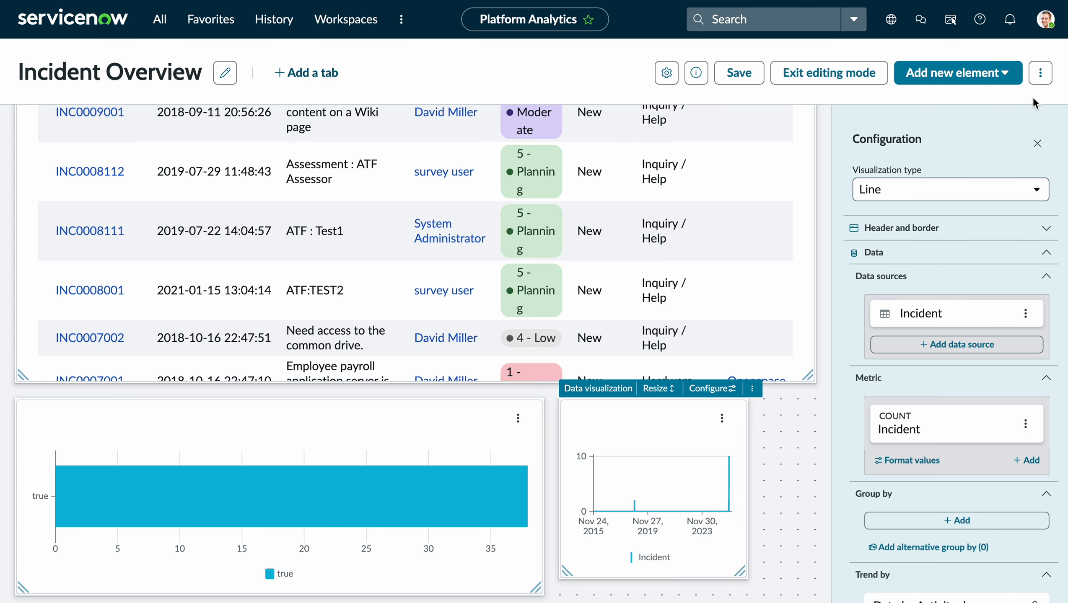
- Close the line chart's configuration and reduce the height of the incident list on the dashboard
click(1036, 143)
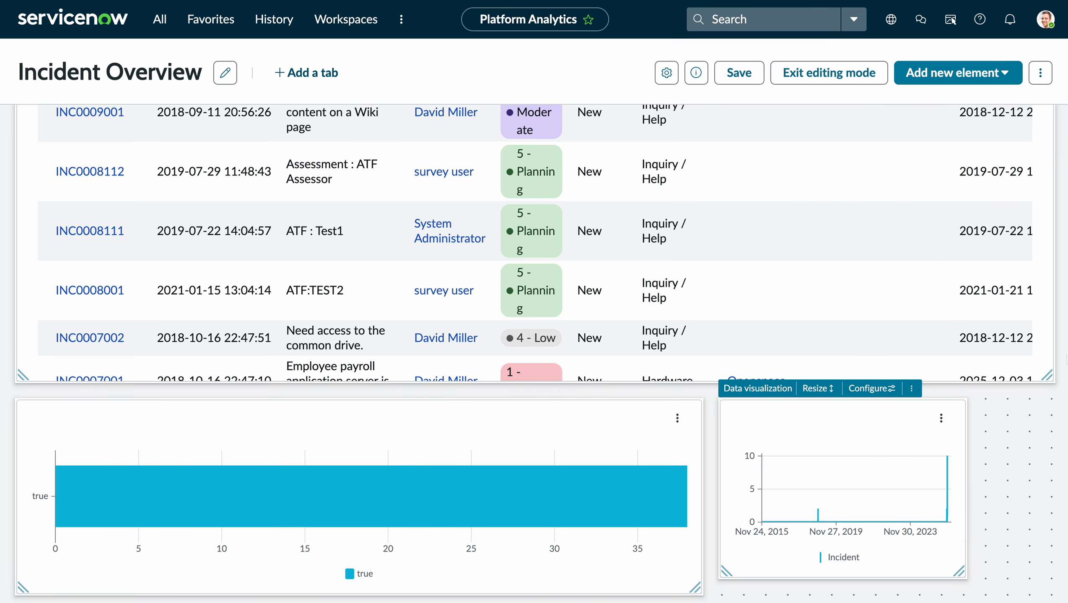
drag(1045, 375, 1049, 279)
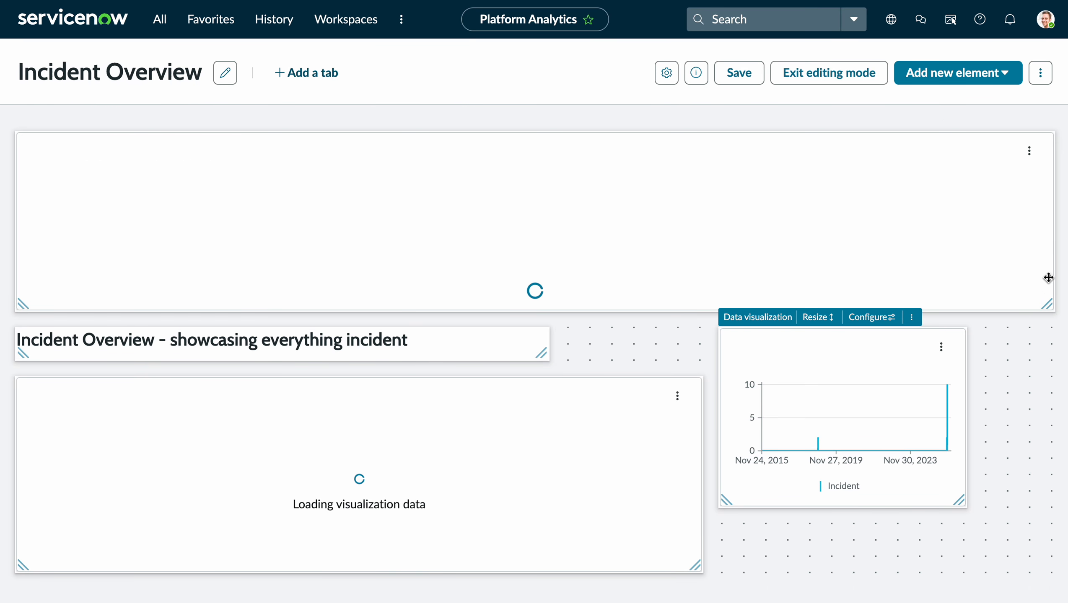
- Enlarge the line chart to fill the space beside the bar chart and move the heading above the incident list, stretched to full width
drag(960, 503, 1048, 598)
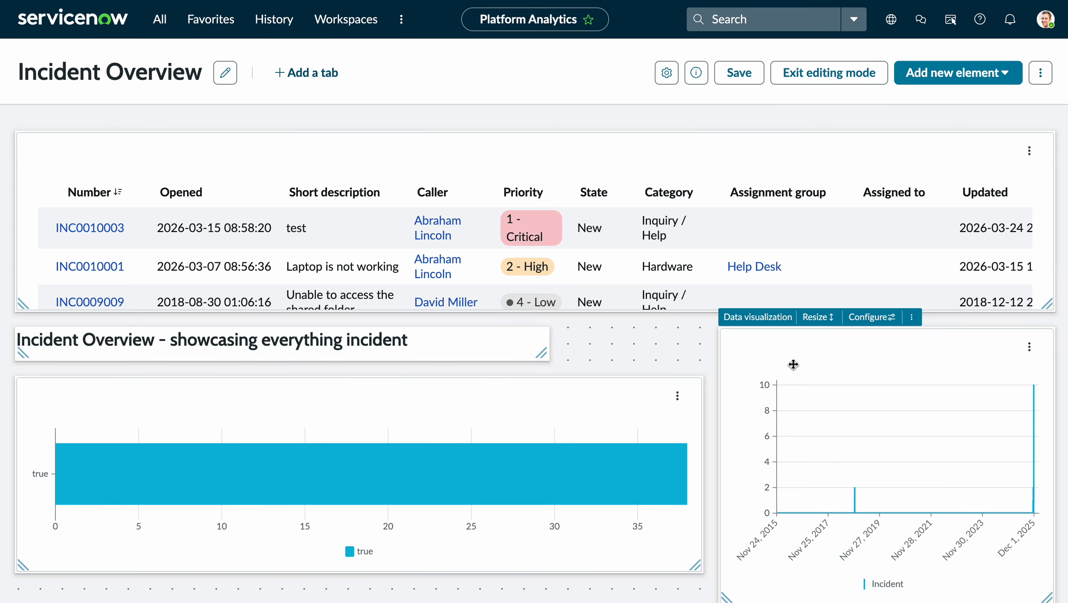
click(446, 349)
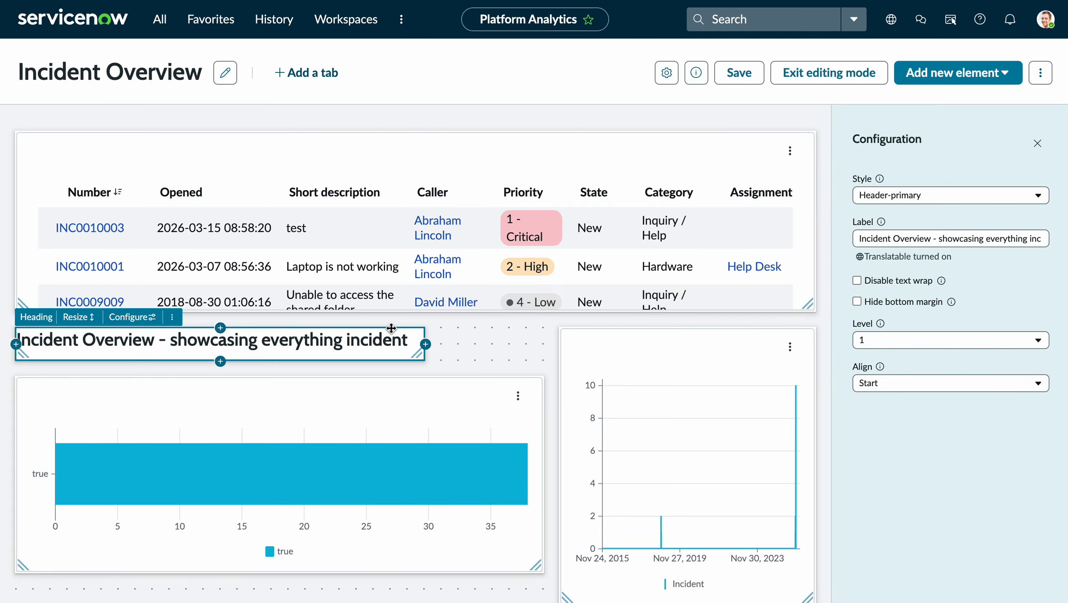
drag(390, 328, 806, 160)
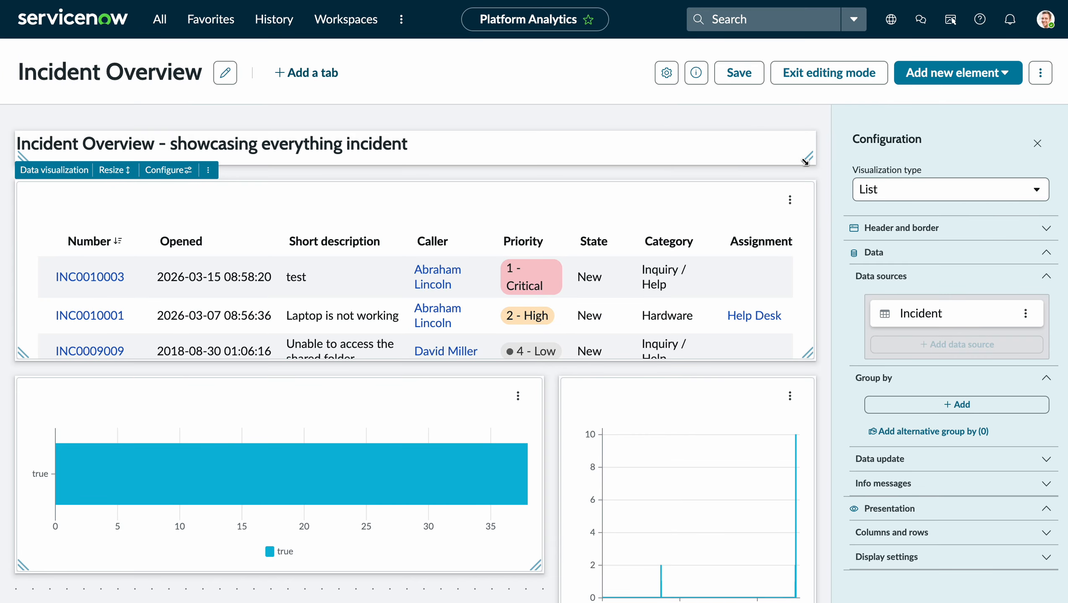
click(863, 191)
click(829, 137)
scroll(534, 429, down, 2)
scroll(534, 429, up, 2)
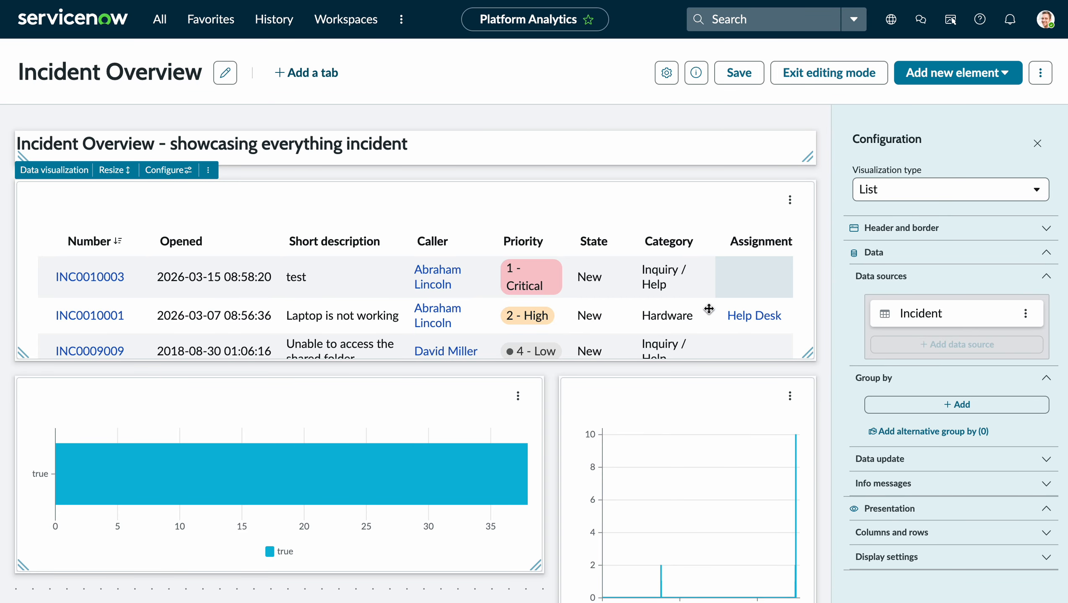
click(948, 197)
click(970, 157)
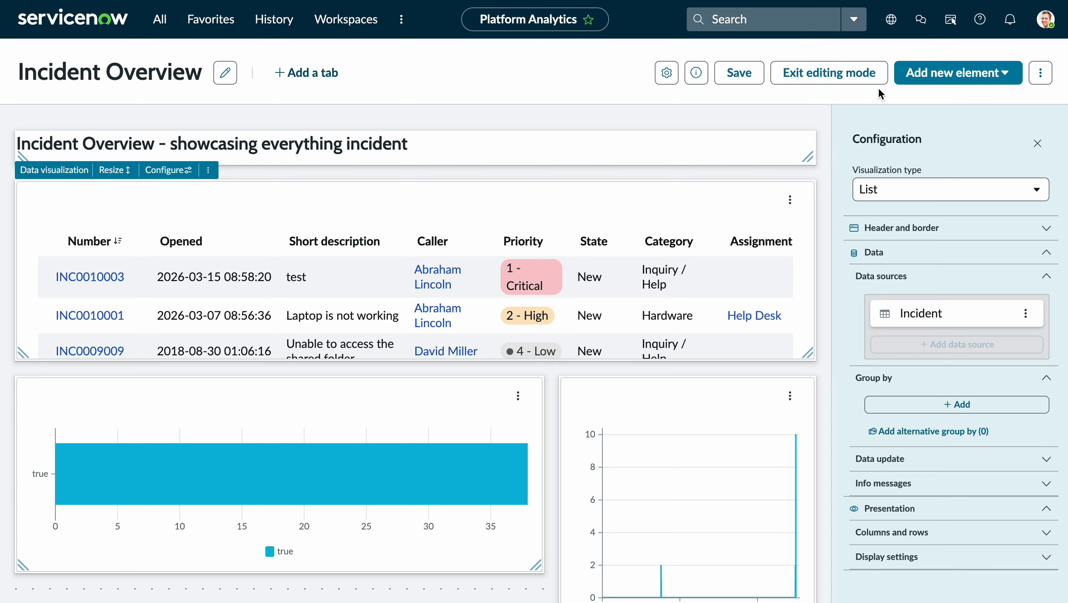
- Add a new Single score visualization from scratch and choose the Incident table as its data source
click(919, 73)
click(932, 174)
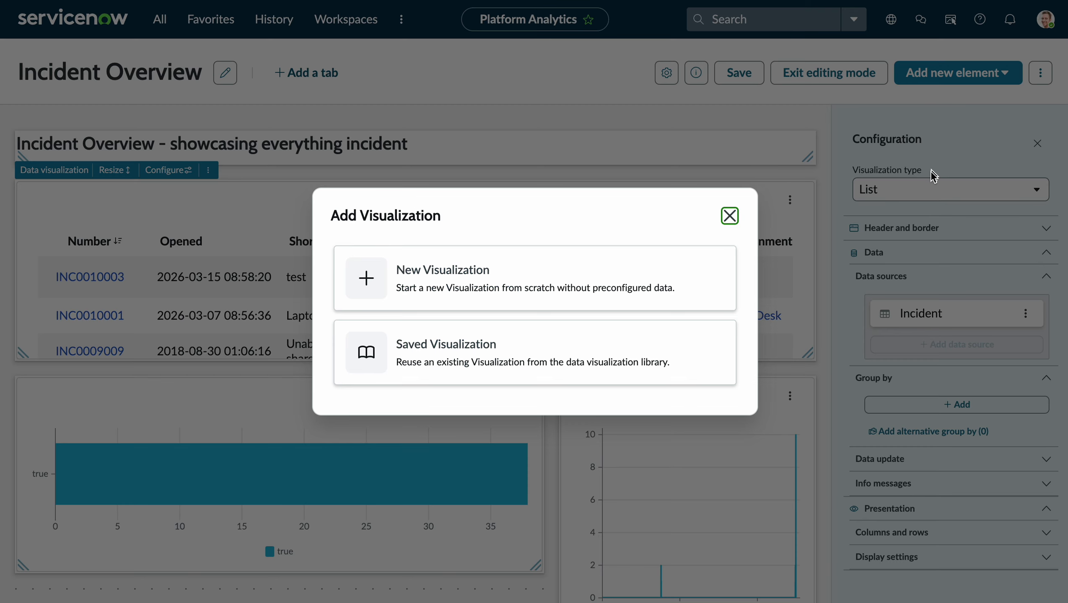
click(503, 286)
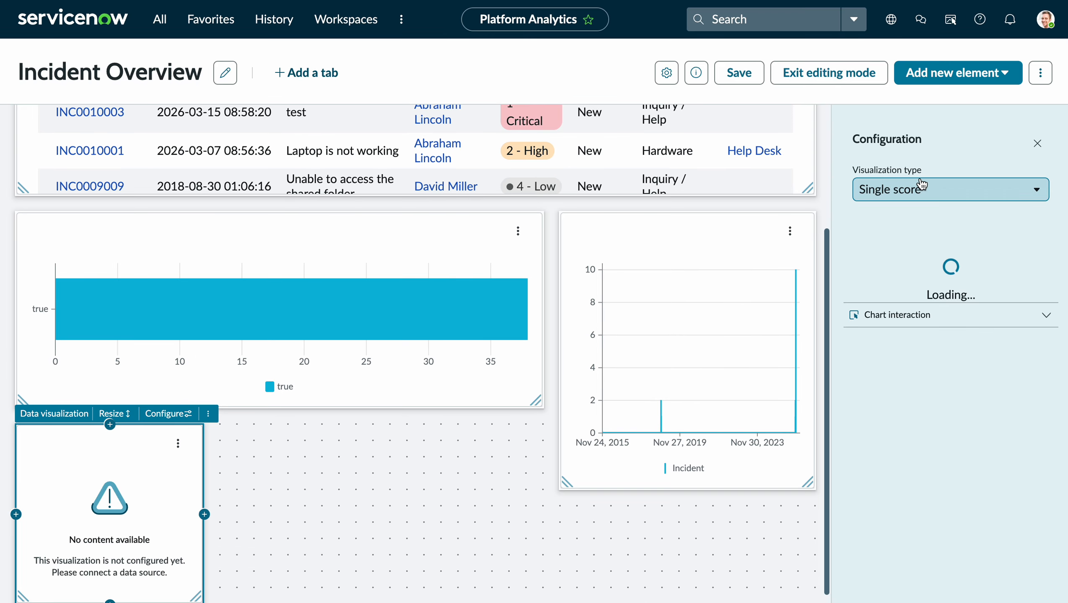
click(921, 358)
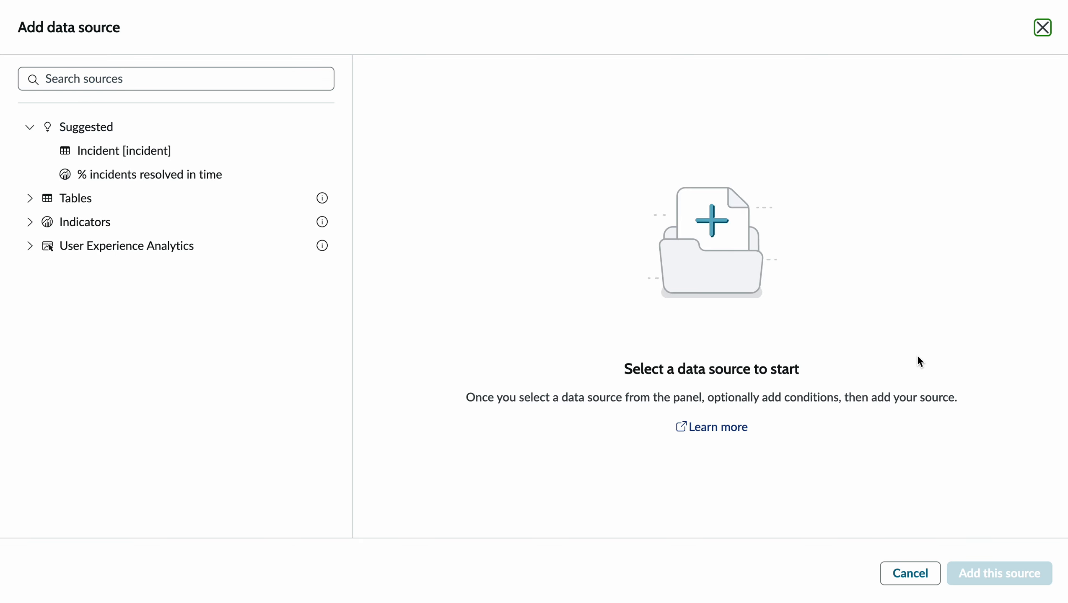
click(82, 155)
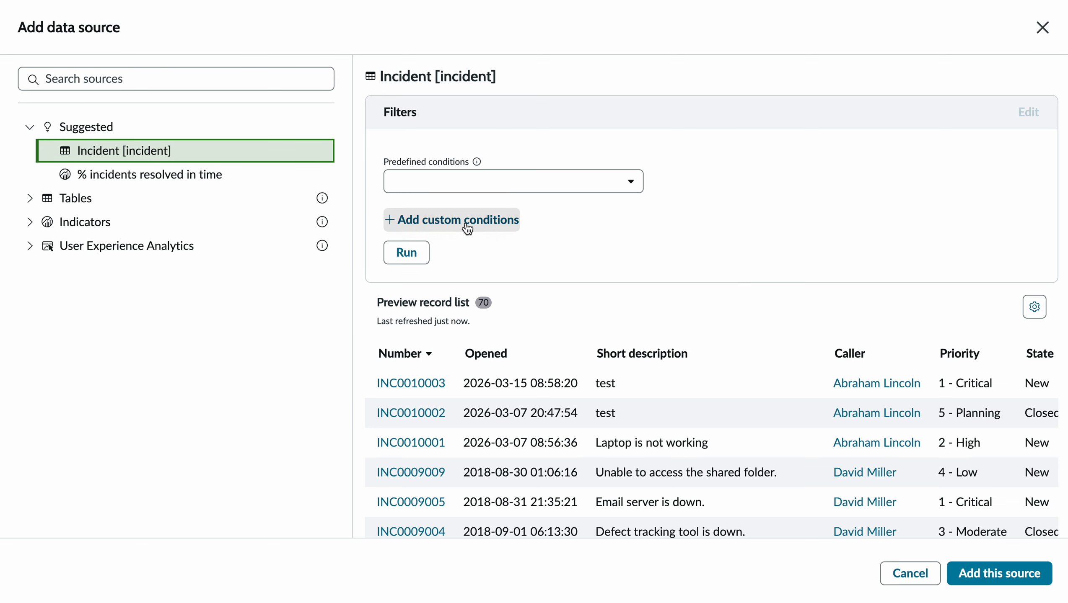
- Filter the Incident source with the custom condition Opened on Today and add it to the single score visualization
click(598, 191)
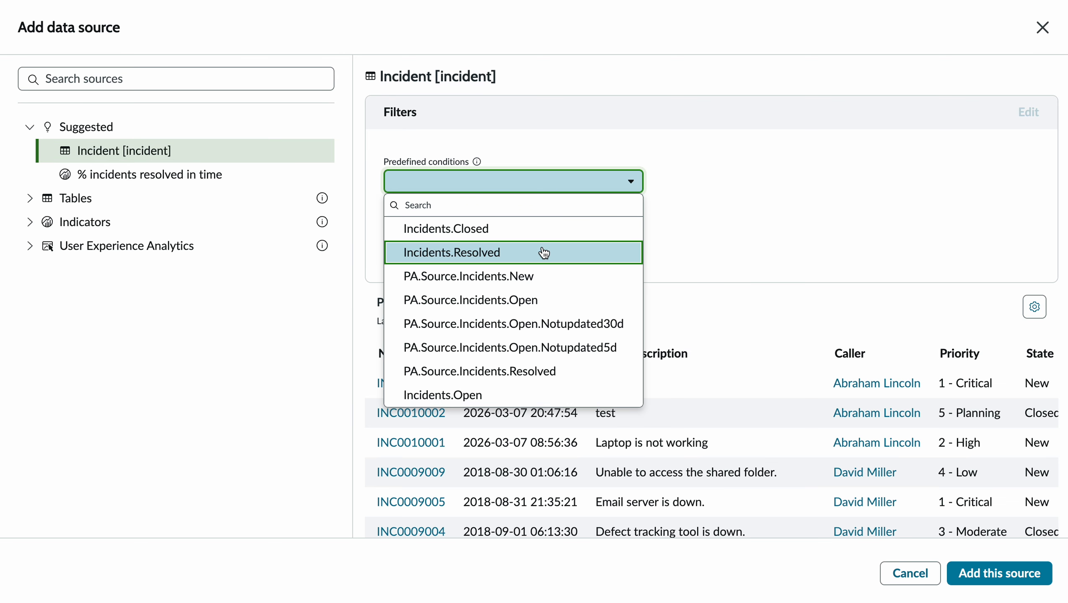
click(722, 188)
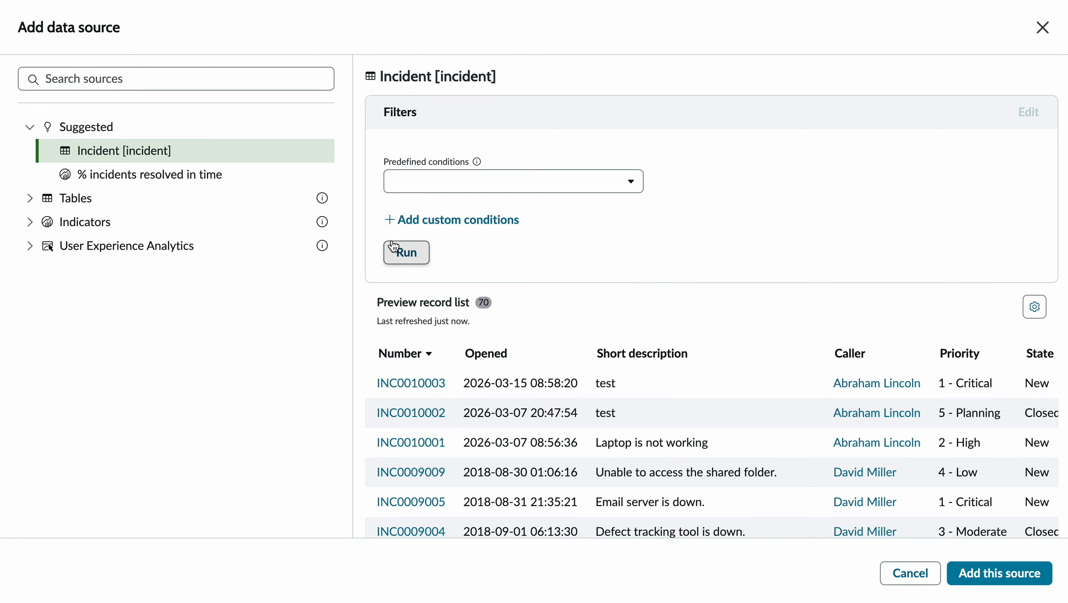
click(414, 222)
click(510, 299)
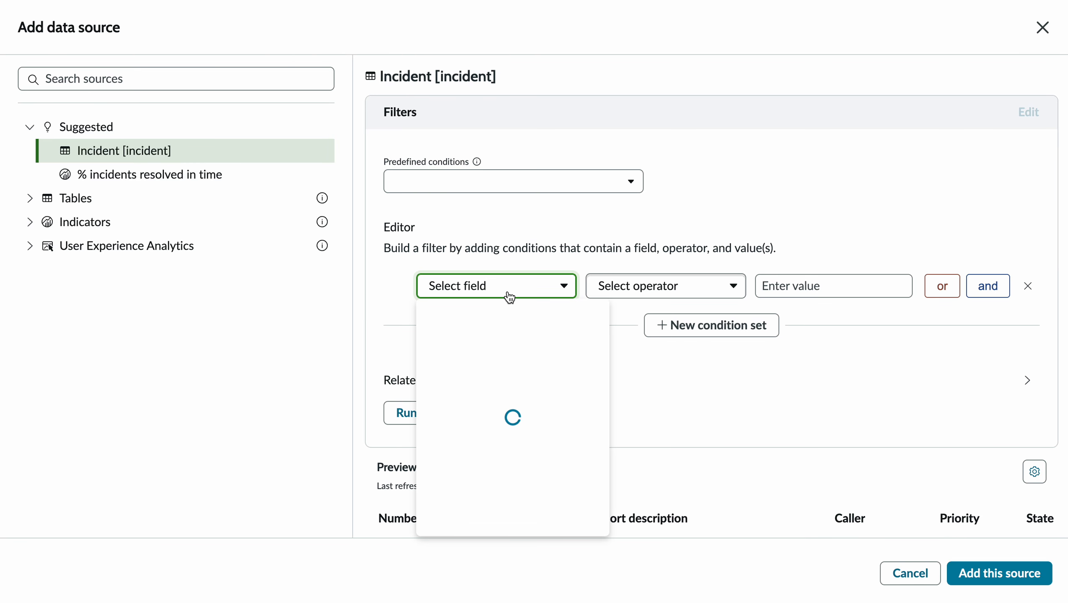
text(opned)
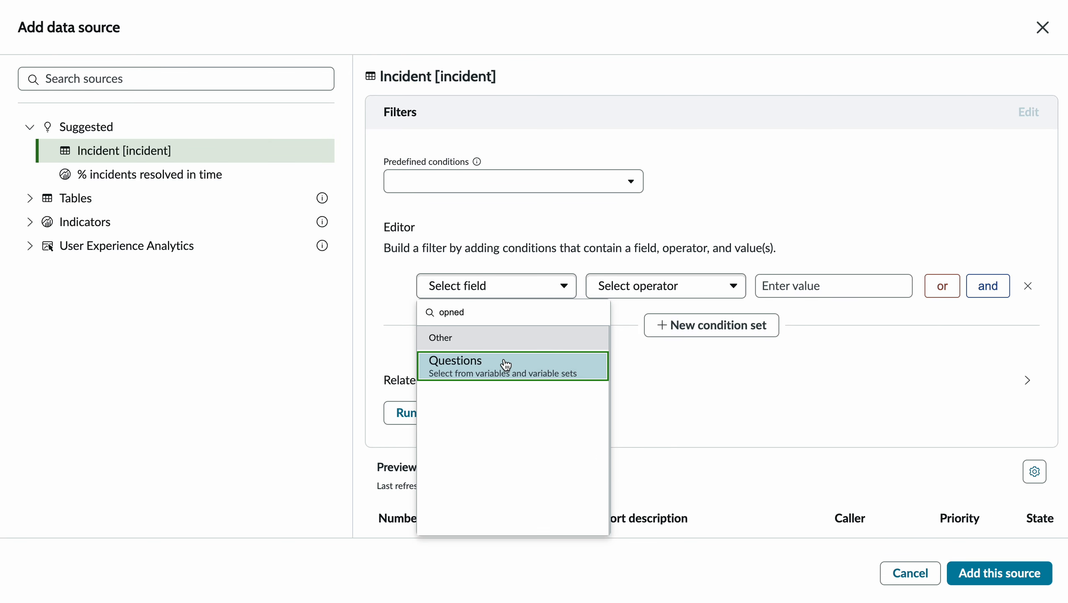
click(509, 288)
click(498, 286)
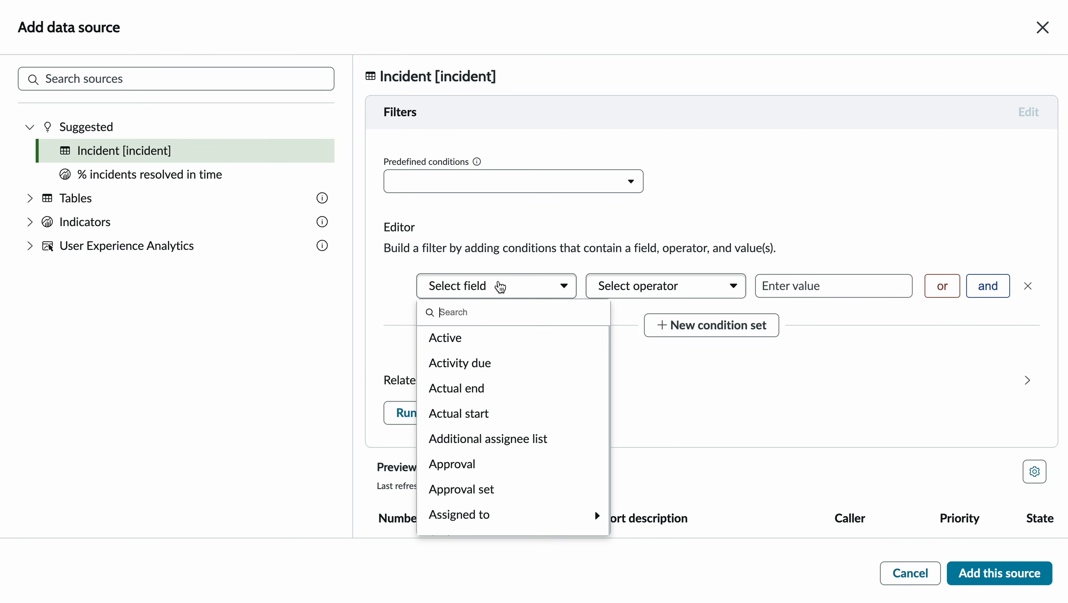
text(opened)
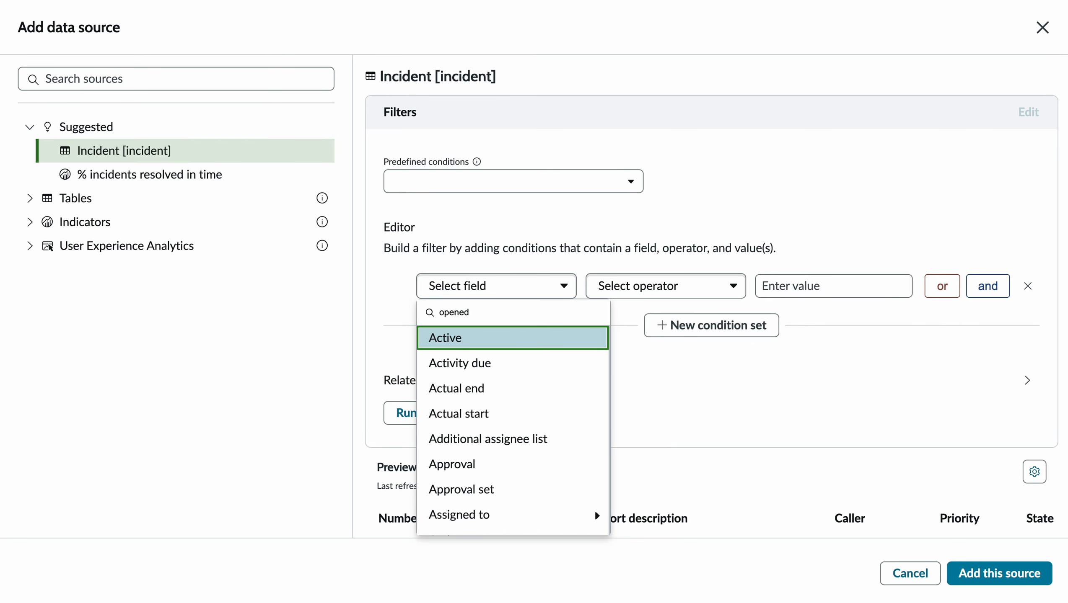
click(491, 390)
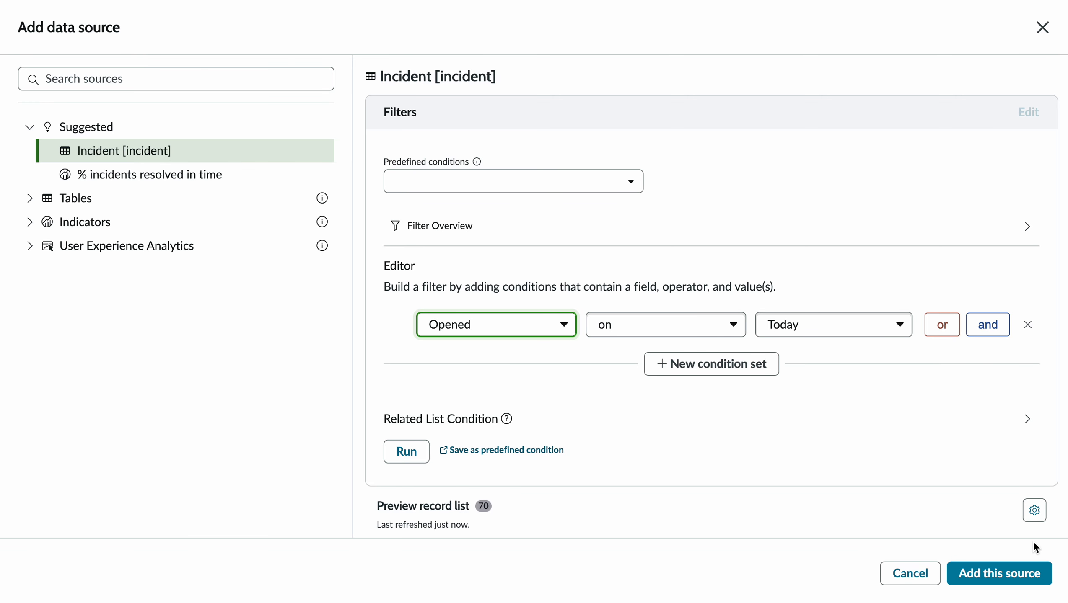
click(984, 574)
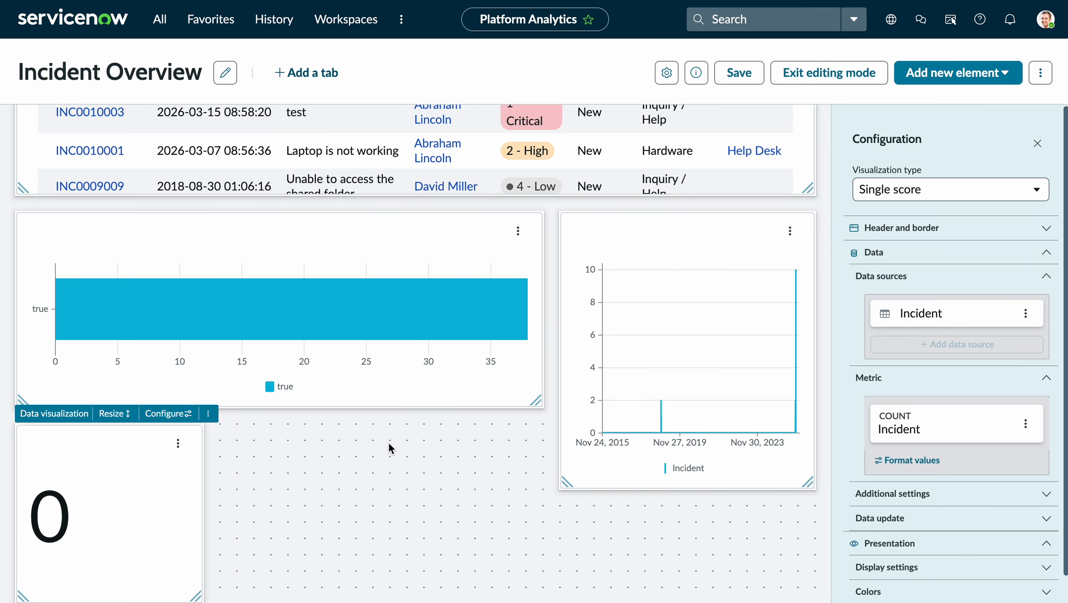
- Set the single score visualization's chart title to New Incidents Opened Today
scroll(896, 370, down, 1)
scroll(896, 369, up, 1)
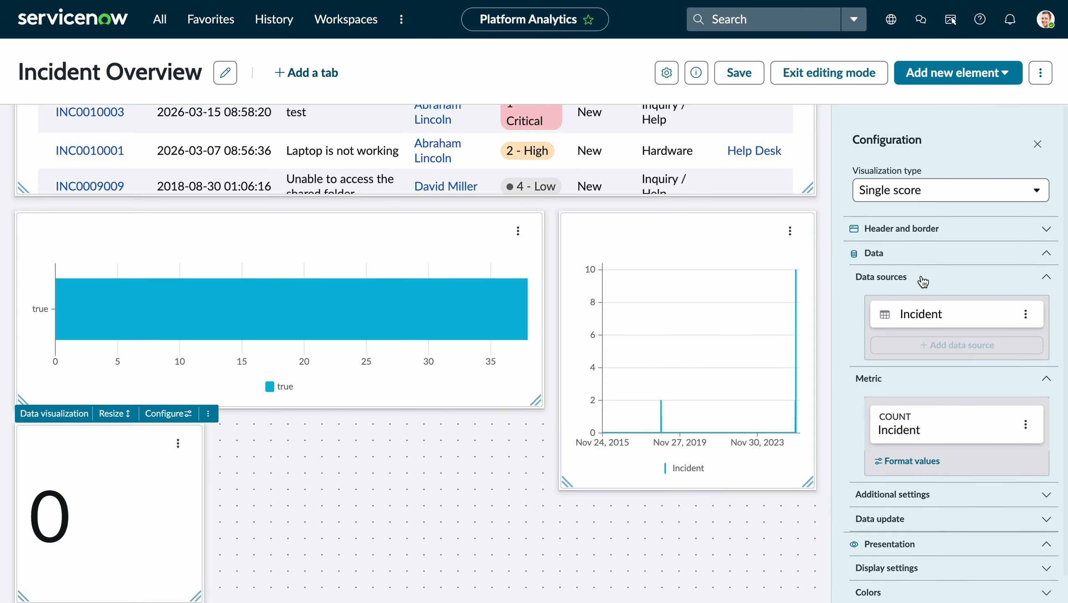
click(919, 230)
click(905, 307)
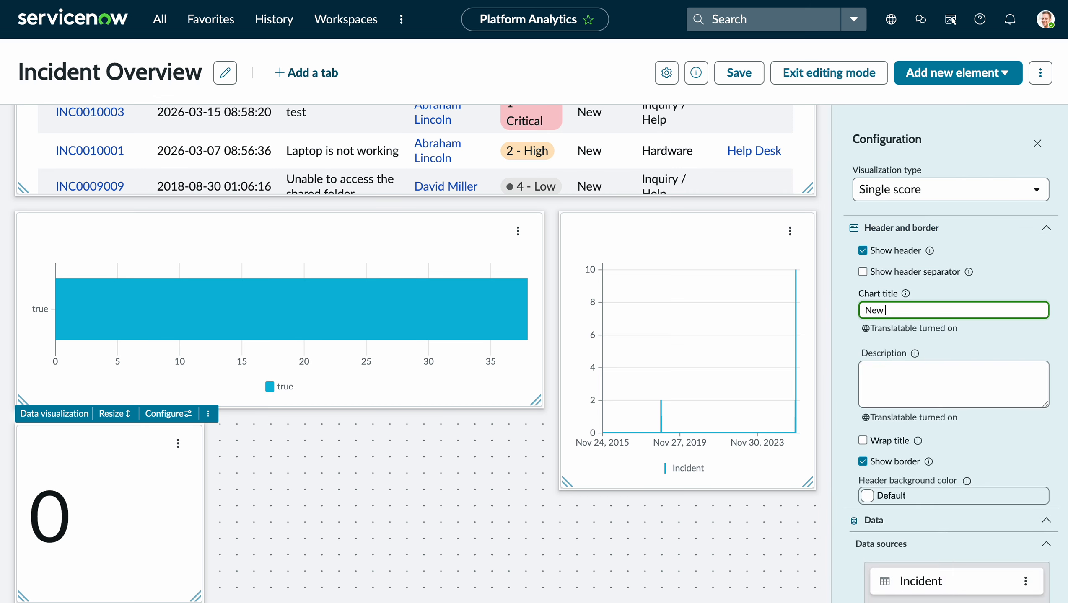
text(Incidents Opened Today)
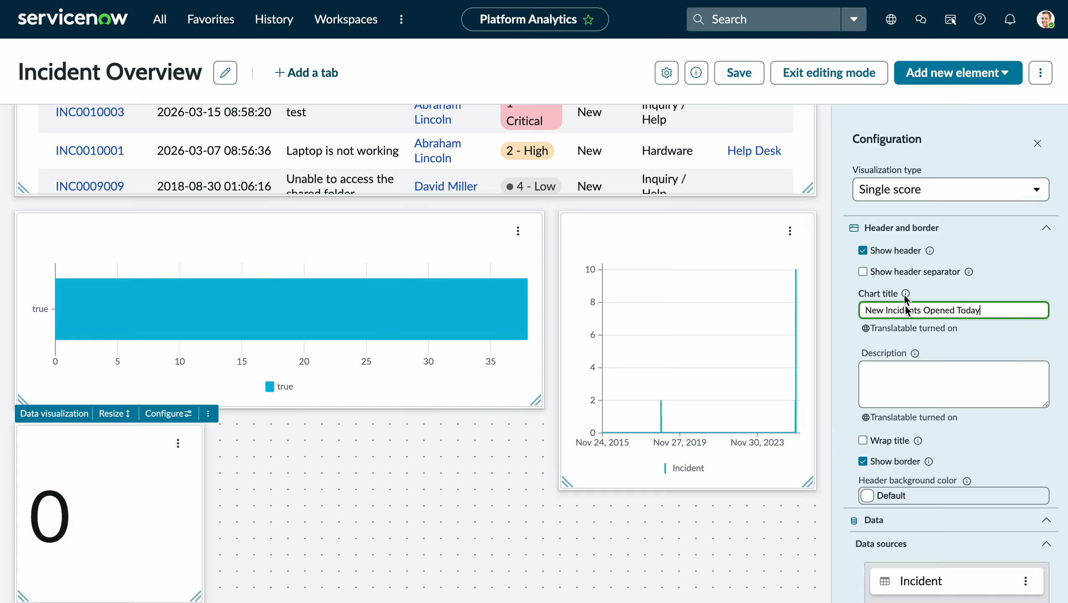
scroll(851, 369, down, 6)
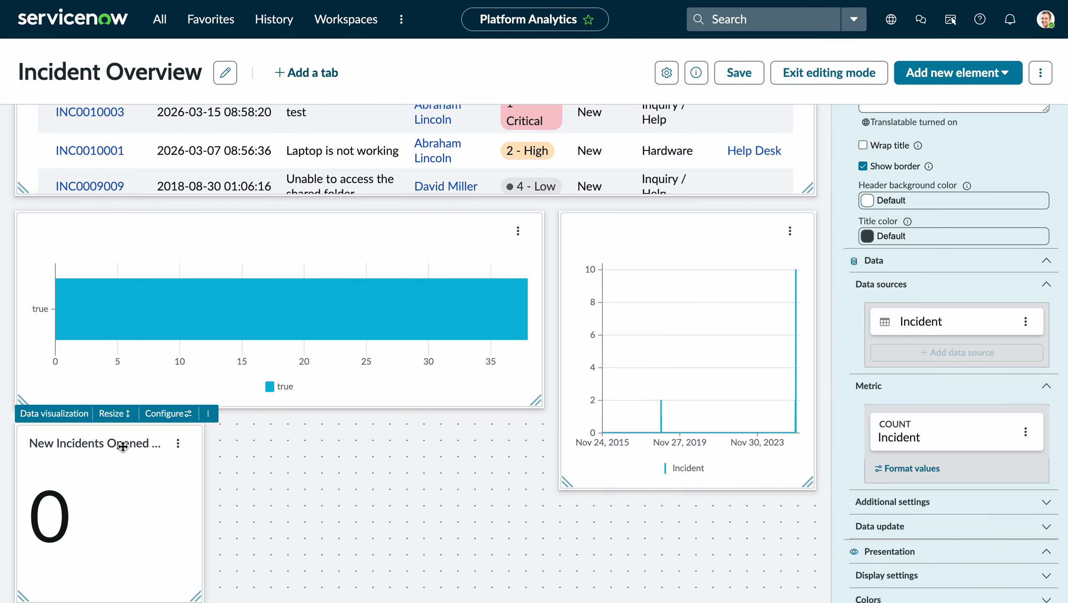
- Move the New Incidents Opened Today score directly below the heading and narrow the incident list so that it sits beside the score
click(122, 447)
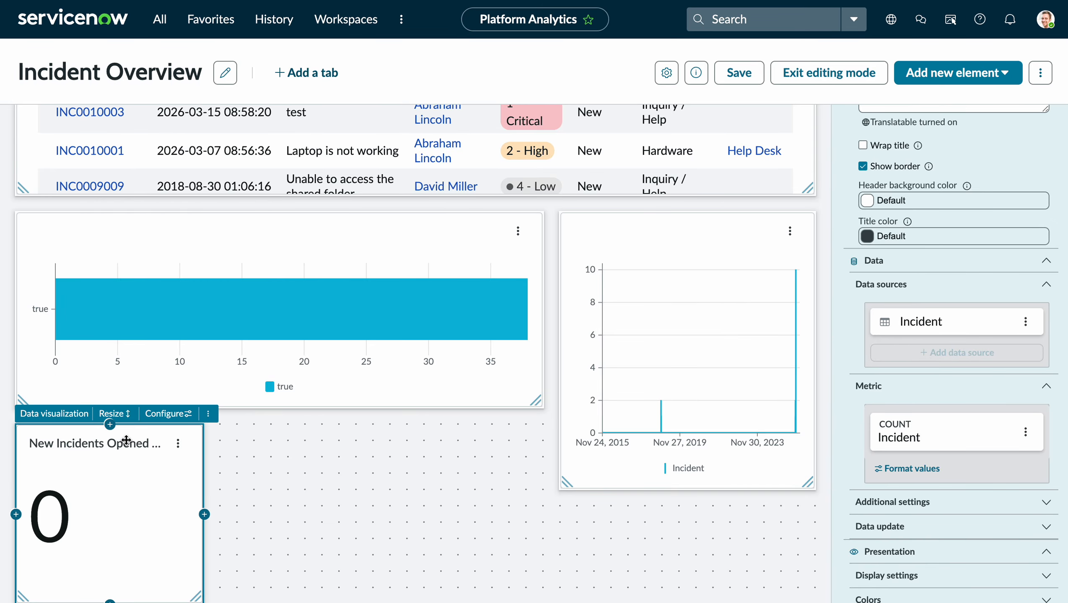
drag(128, 439, 72, 138)
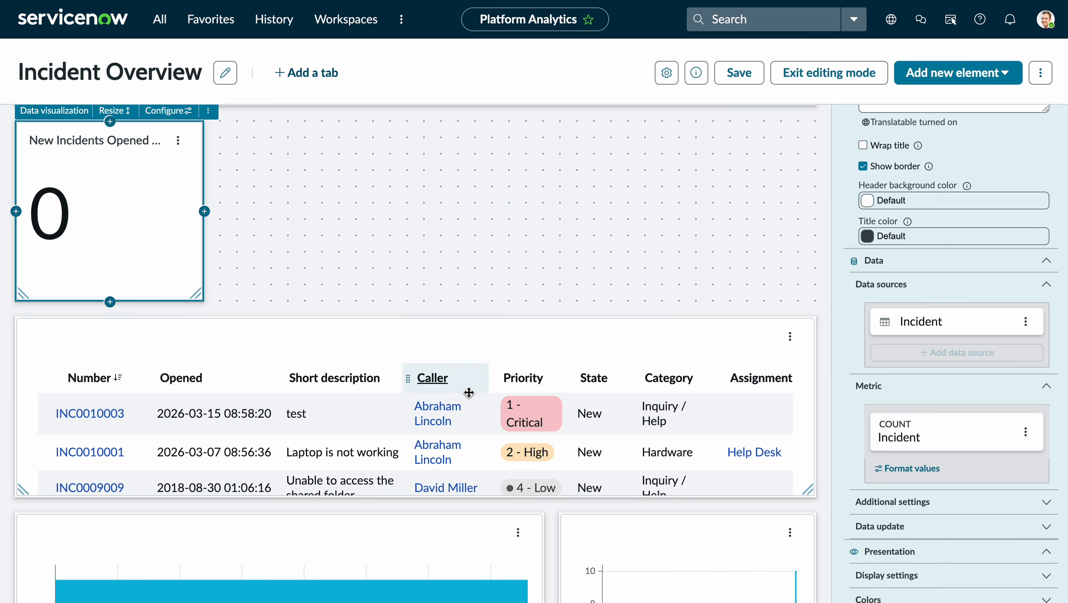
scroll(469, 393, down, 2)
scroll(238, 374, up, 4)
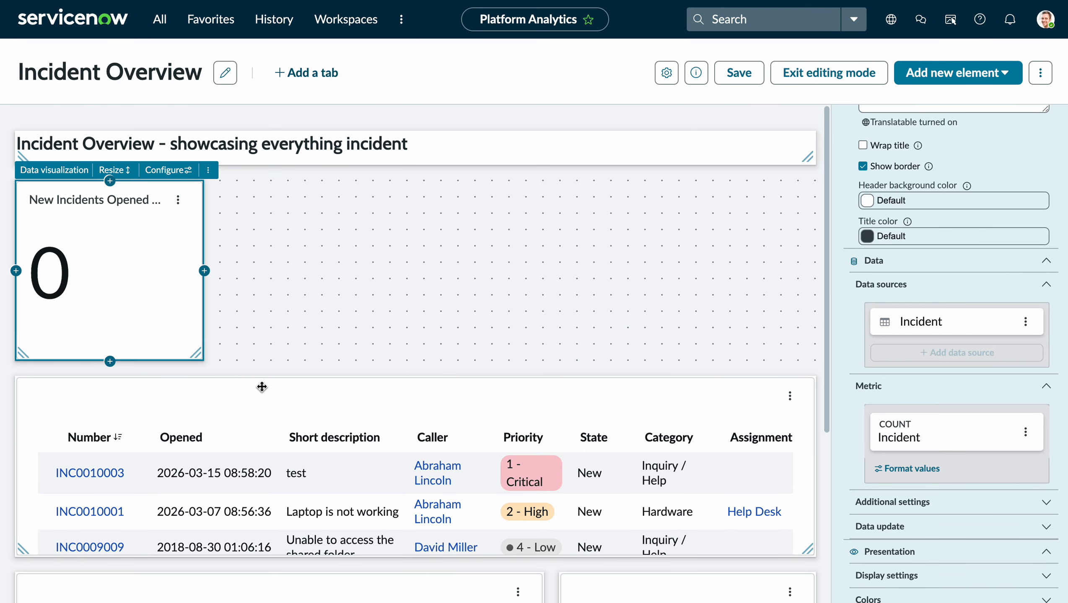
drag(262, 387, 471, 278)
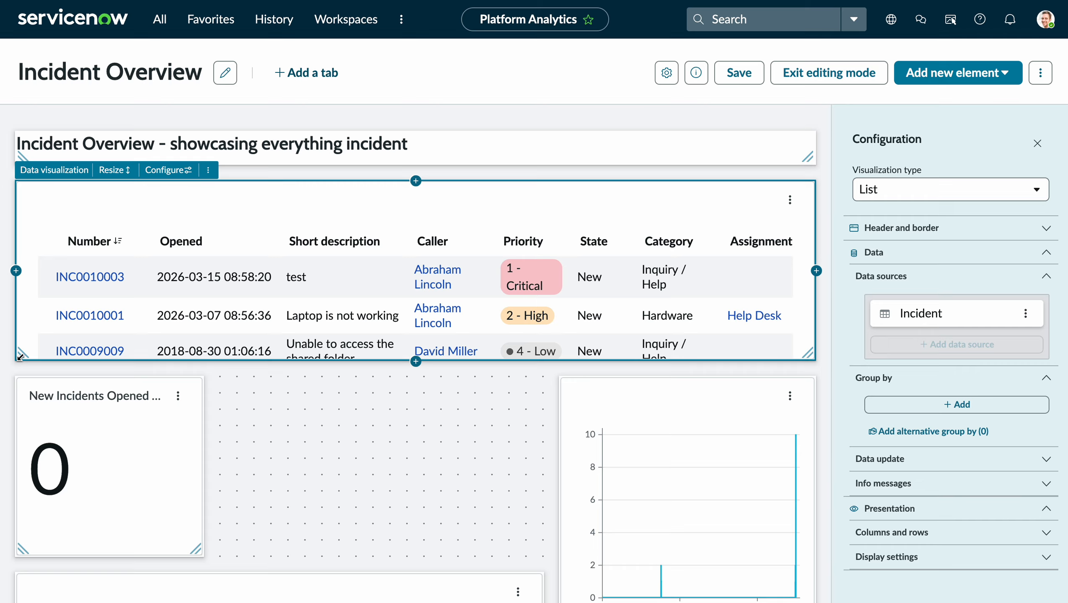
drag(20, 357, 223, 338)
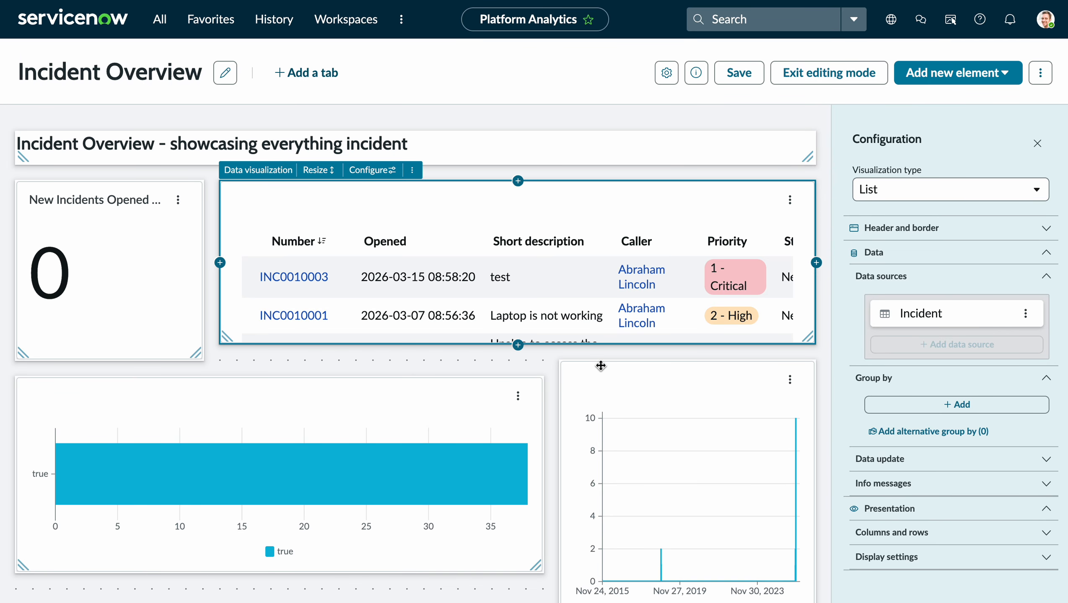
- Increase the heights of the incident list and the score card to roughly match, and close the configuration
drag(807, 340, 807, 592)
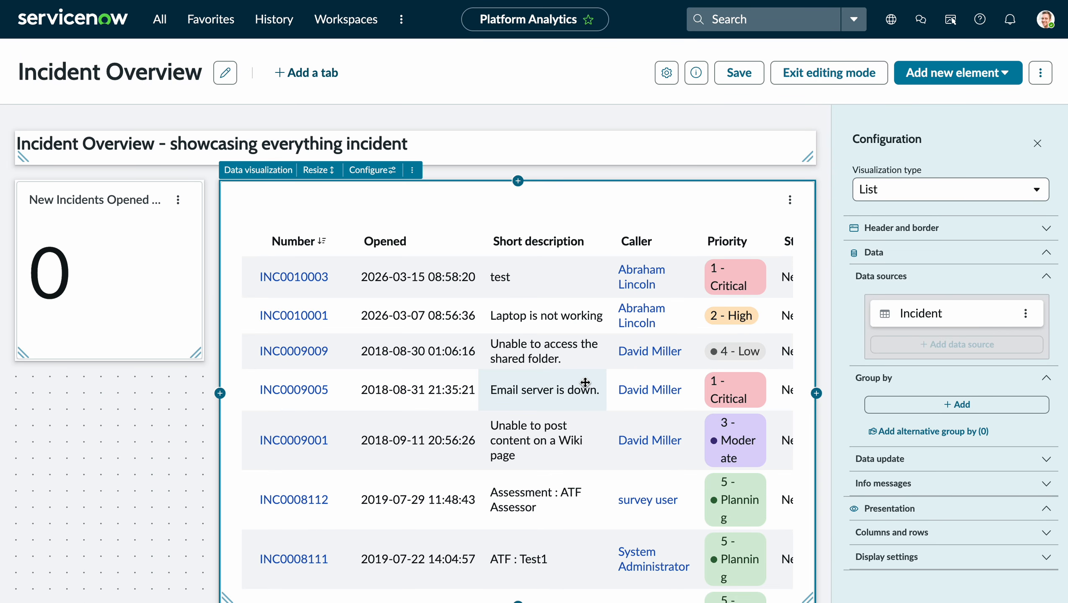
scroll(585, 382, down, 5)
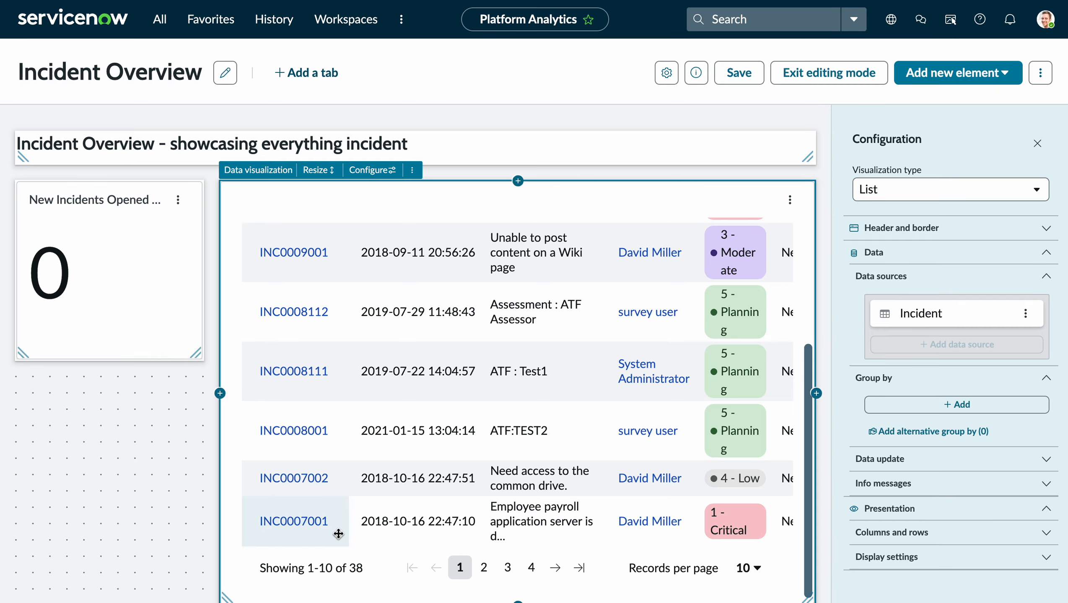
scroll(339, 536, down, 1)
scroll(338, 535, up, 1)
drag(196, 353, 196, 587)
scroll(363, 470, down, 3)
scroll(354, 470, up, 3)
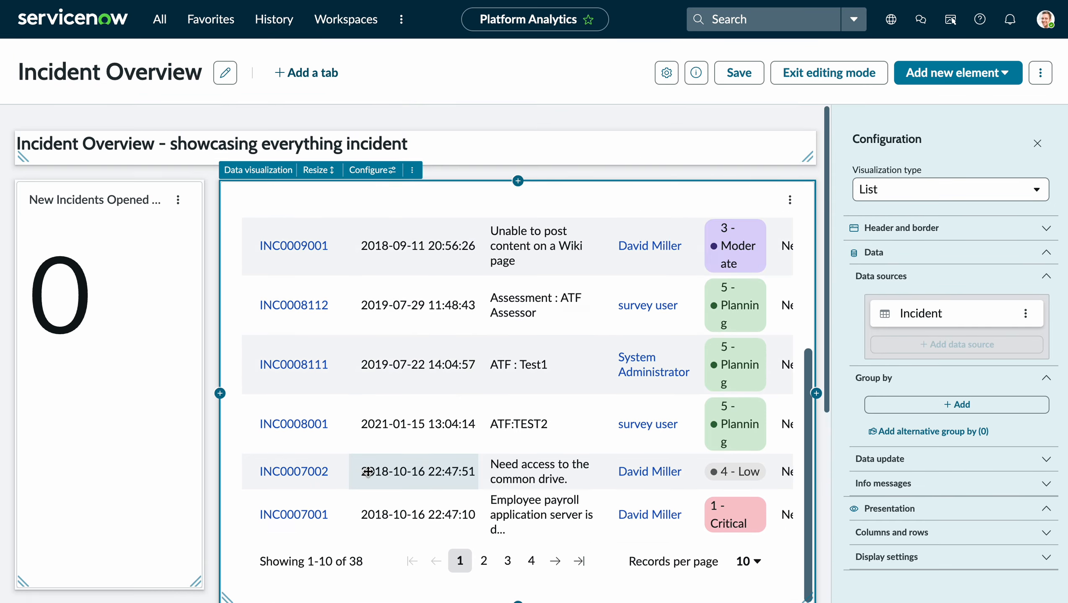
click(1037, 143)
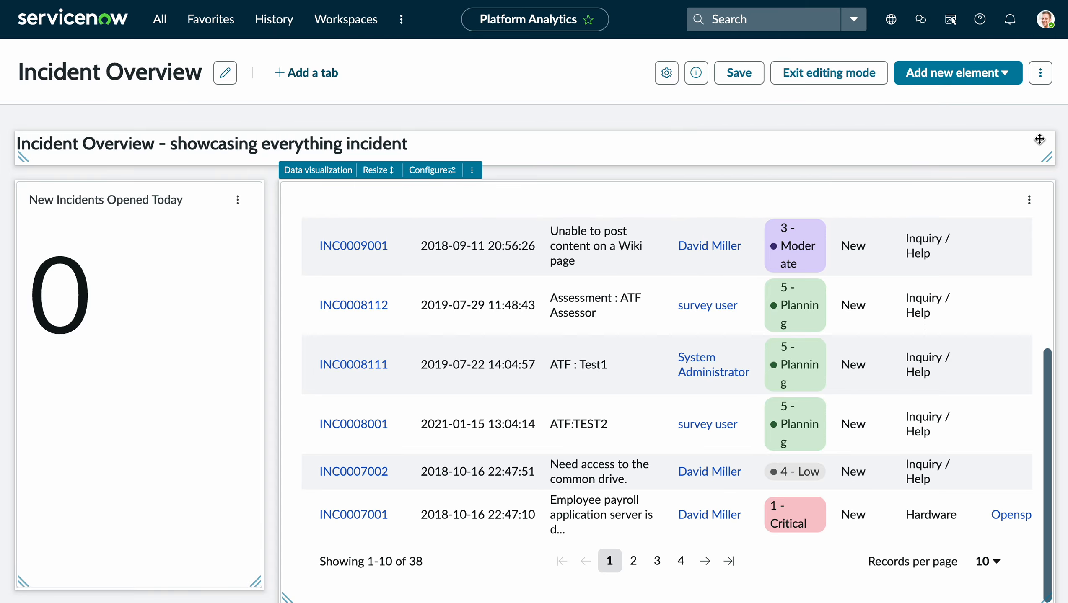
- Review the dashboard layout, from the score card and incident list down to the bar and line charts
scroll(436, 404, up, 5)
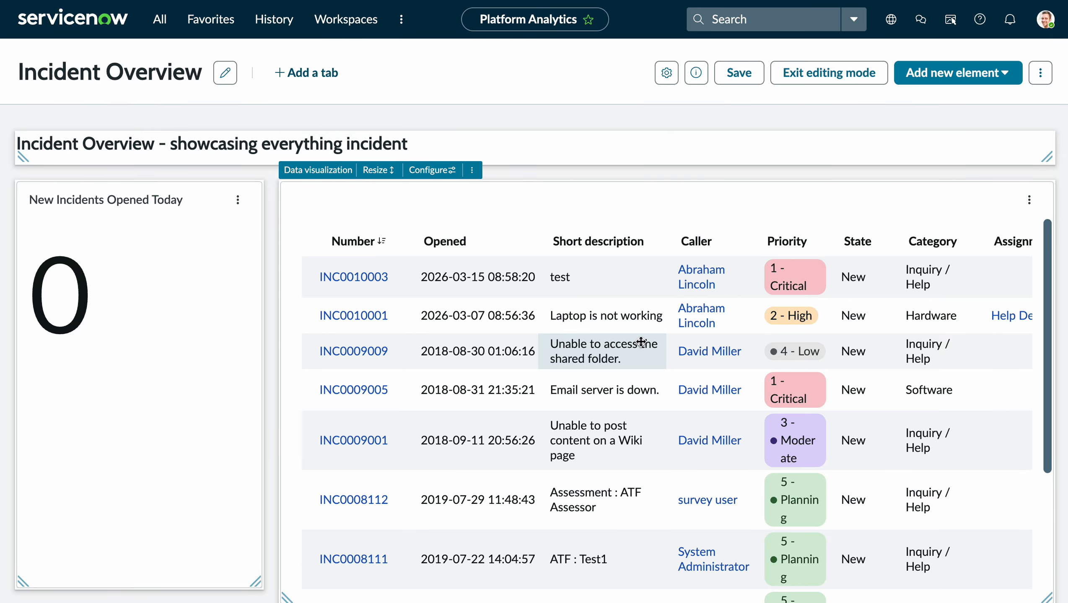
scroll(639, 341, down, 8)
scroll(523, 295, up, 10)
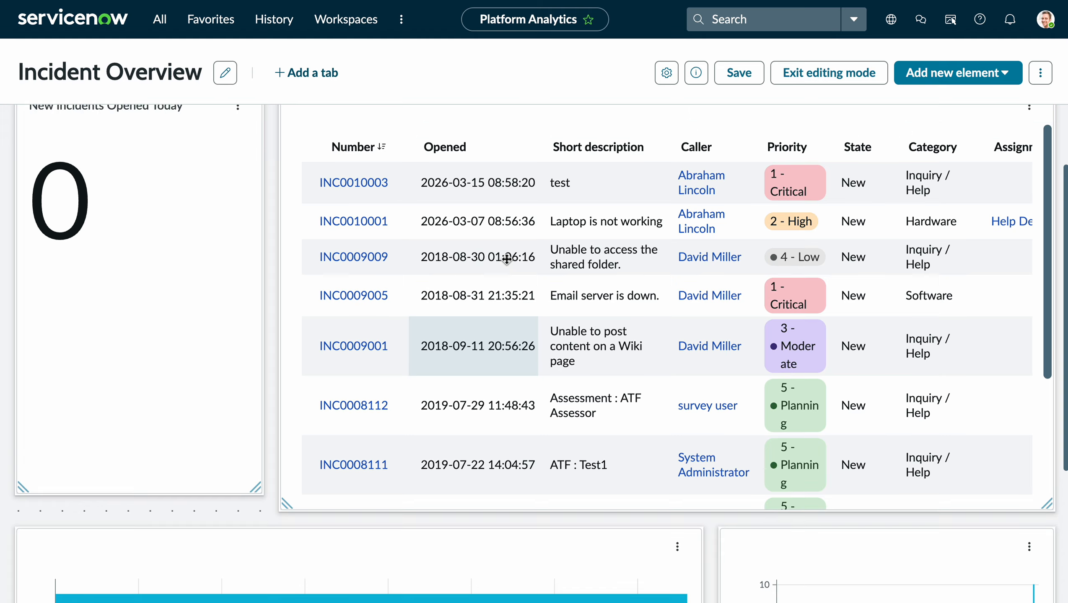
scroll(655, 481, down, 5)
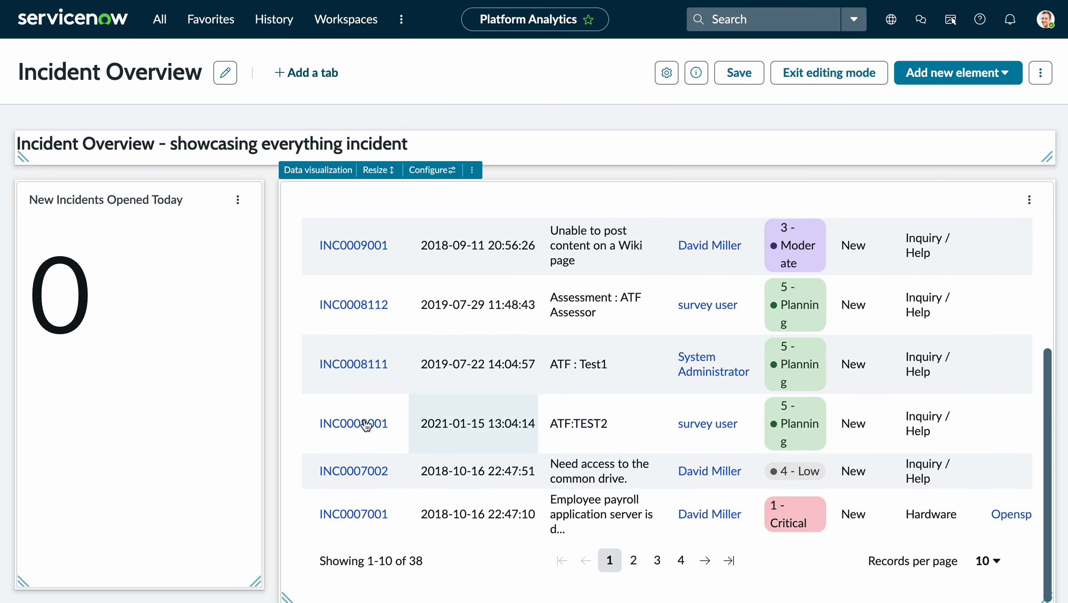
scroll(653, 353, down, 5)
mouse_move(132, 392)
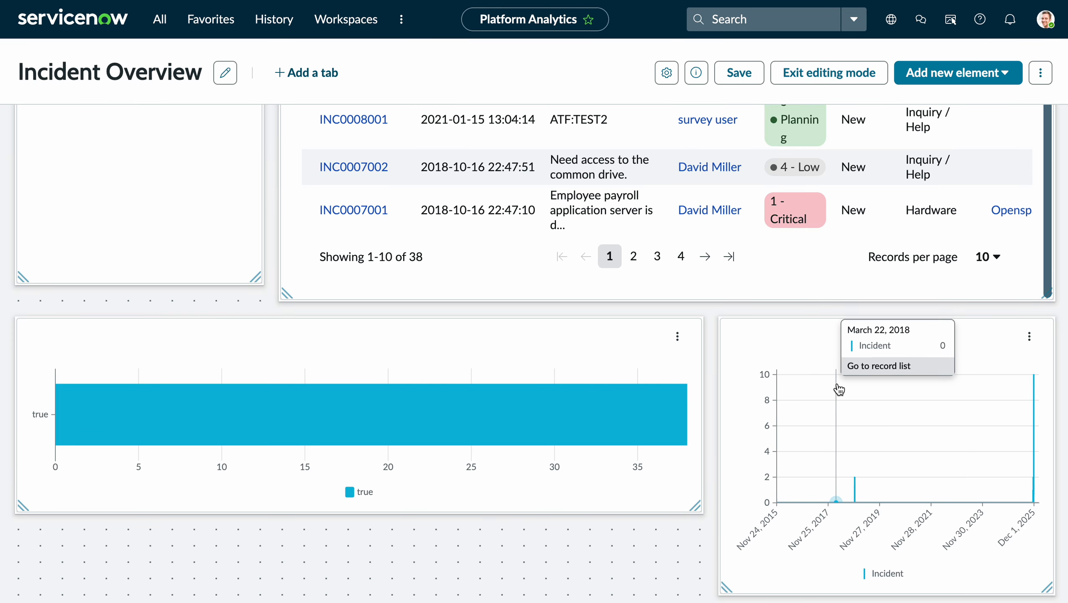
scroll(488, 382, up, 6)
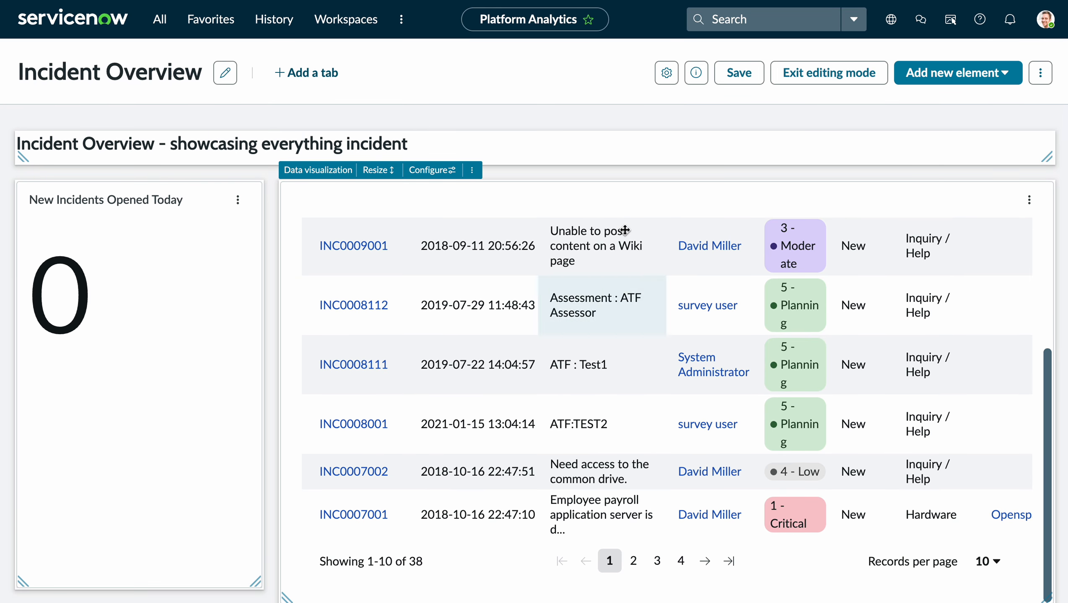
- Save the Incident Overview dashboard and exit editing mode
click(740, 76)
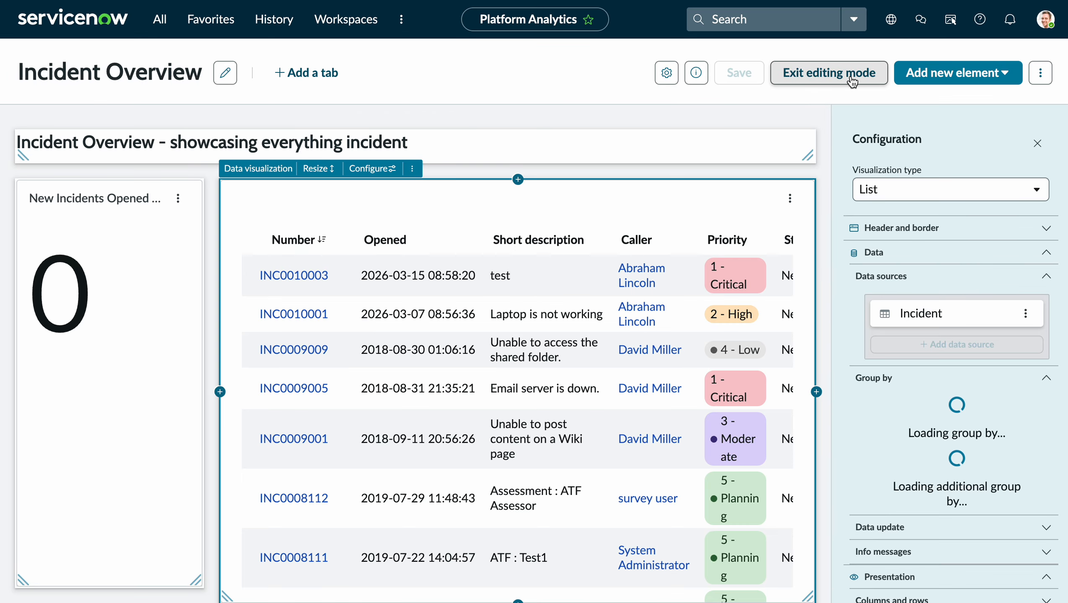
click(847, 74)
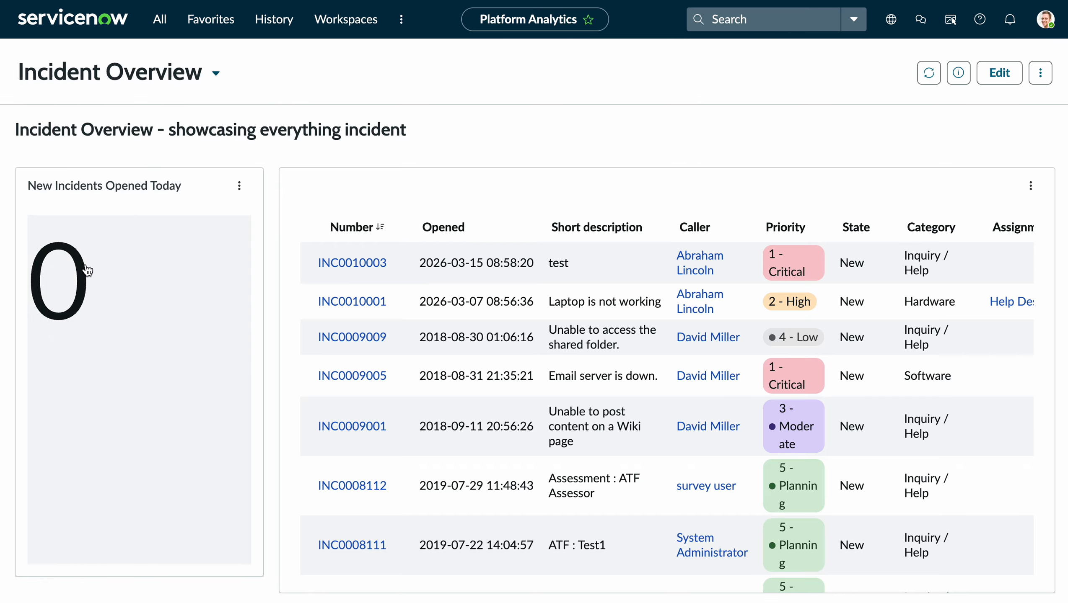
- From the New Incidents Opened Today record list, submit a new incident with the recently used caller and "test" as short description and description
click(88, 270)
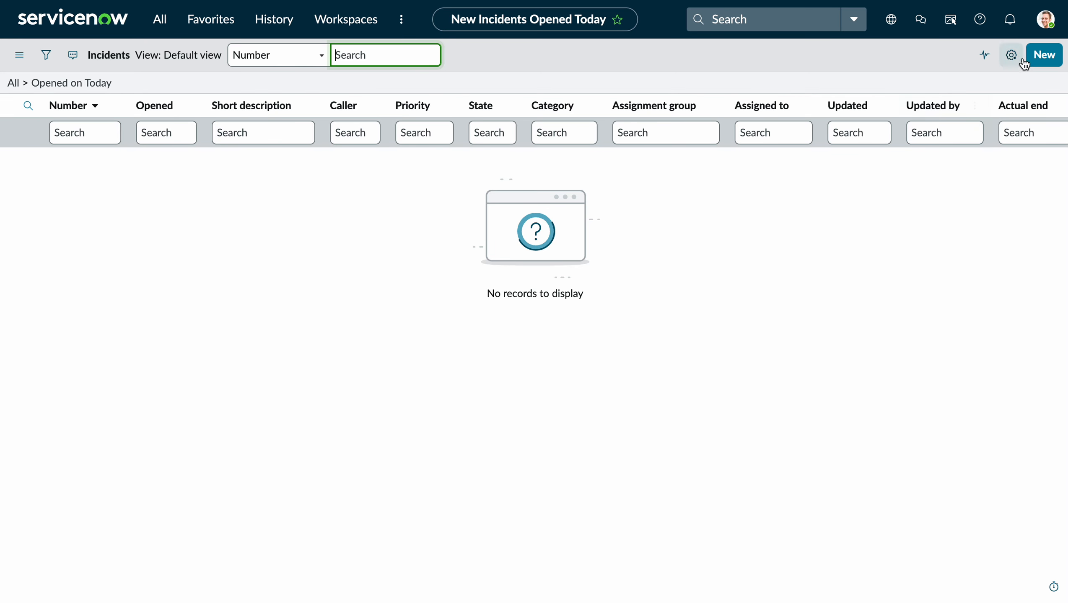
click(1035, 58)
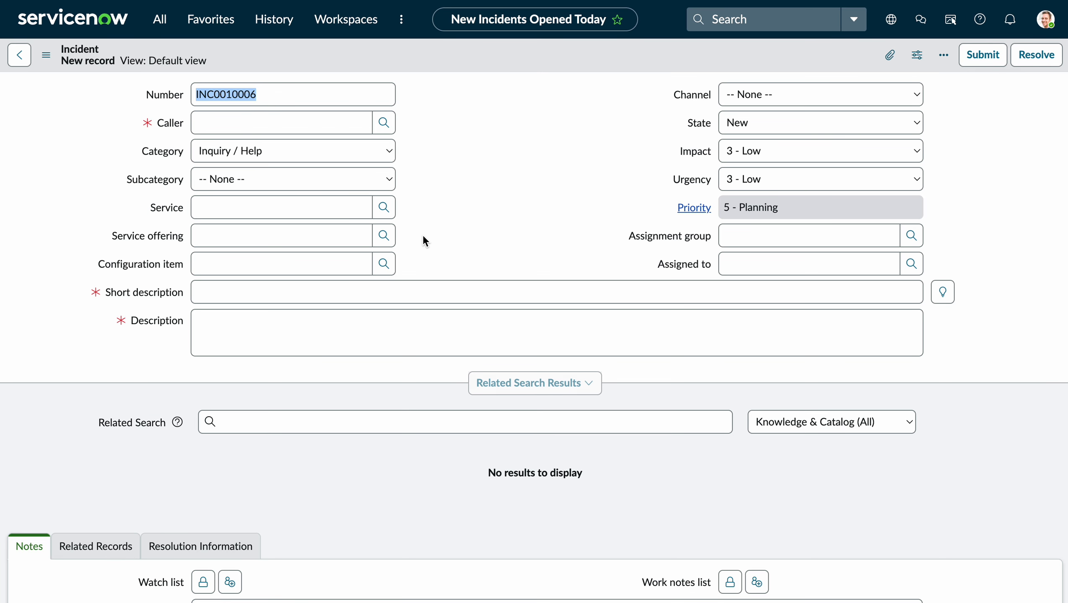
click(241, 121)
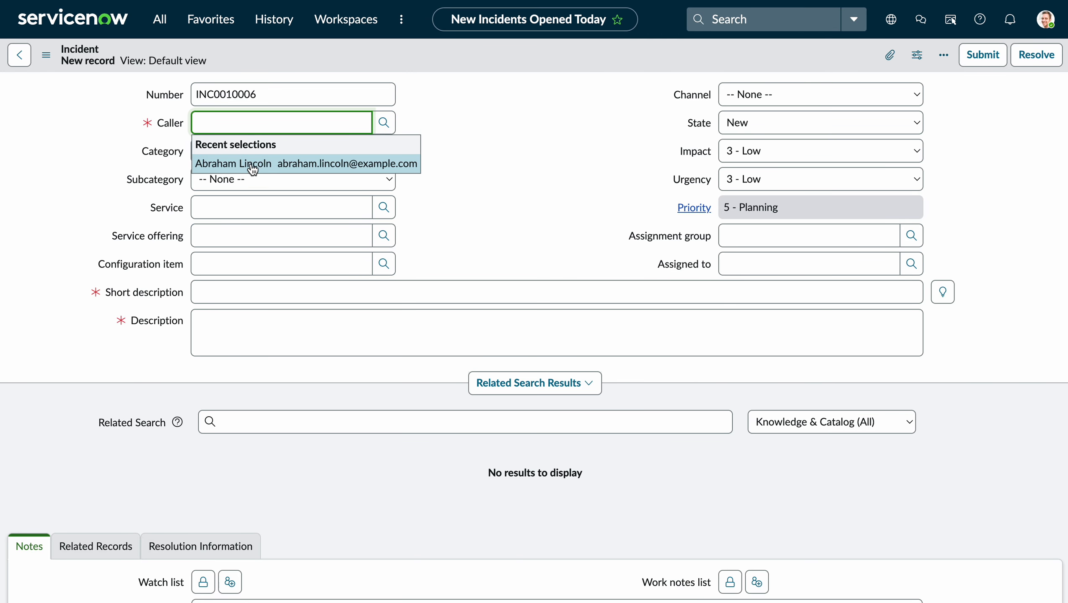
click(253, 162)
click(240, 292)
text(test)
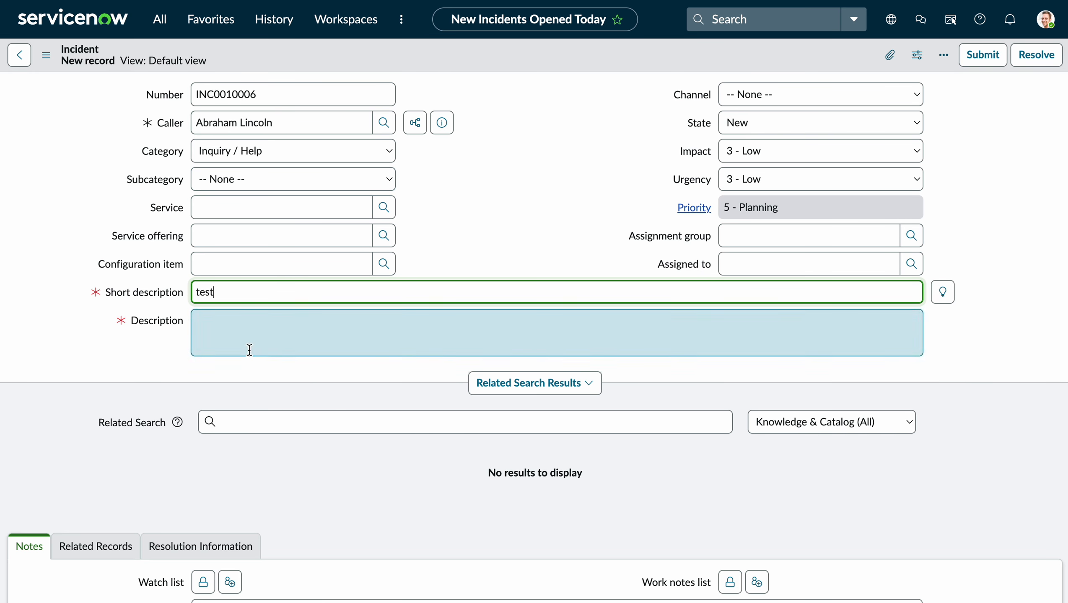
click(246, 329)
text(test)
click(981, 54)
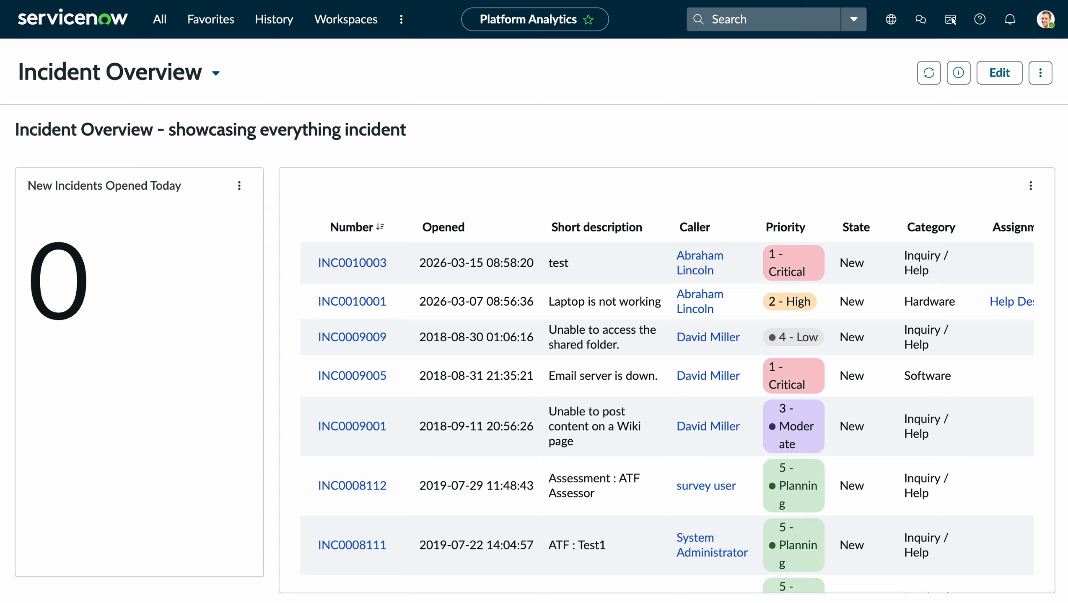
- Refresh the New Incidents Opened Today score and check the incident list beside it
click(240, 190)
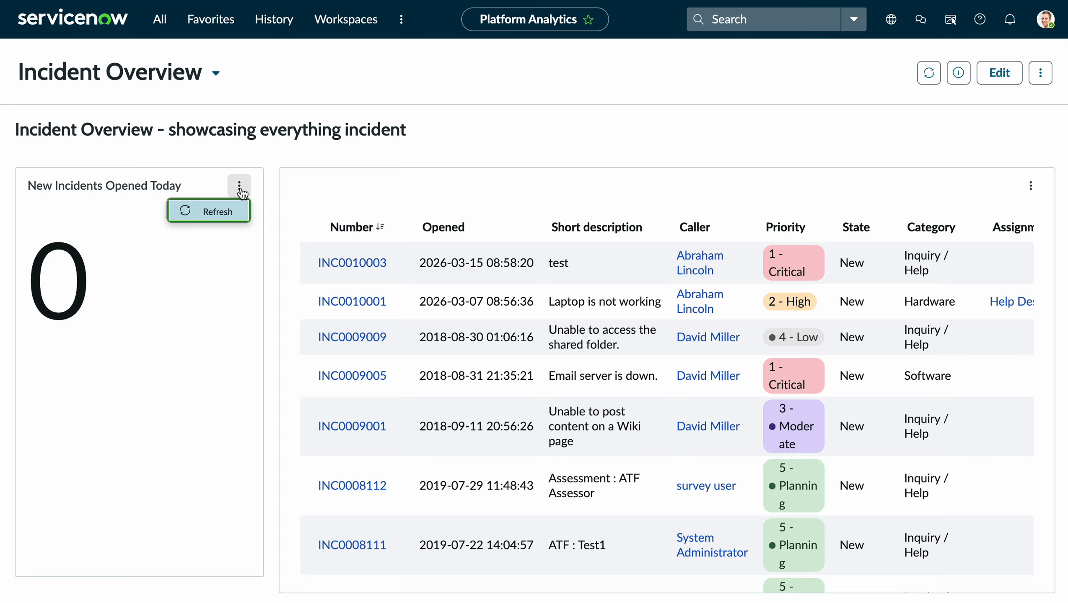
click(228, 210)
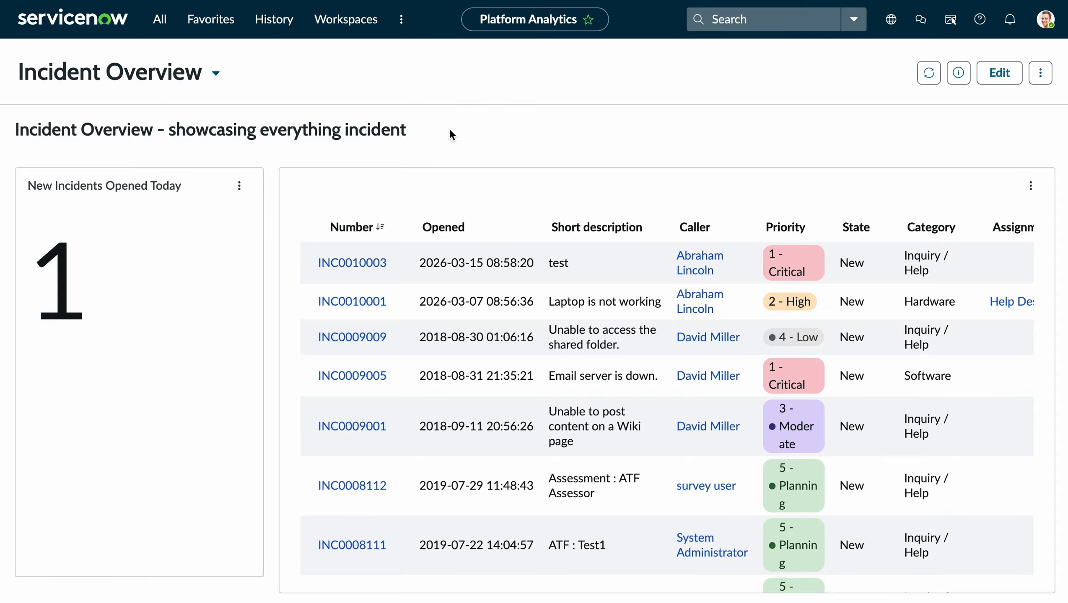
scroll(318, 384, down, 5)
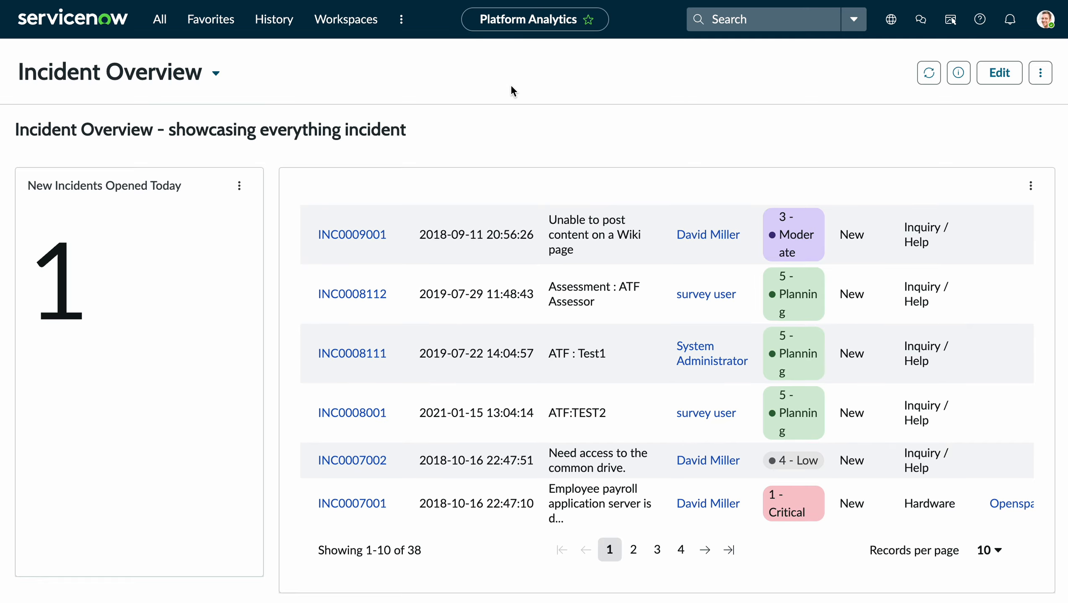
scroll(449, 248, up, 5)
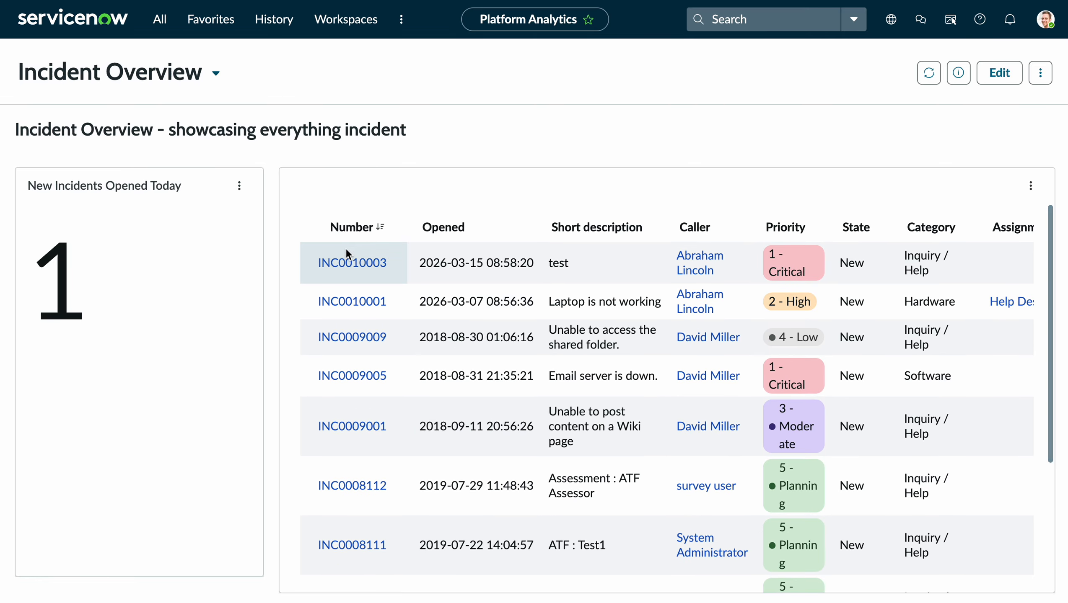
click(351, 262)
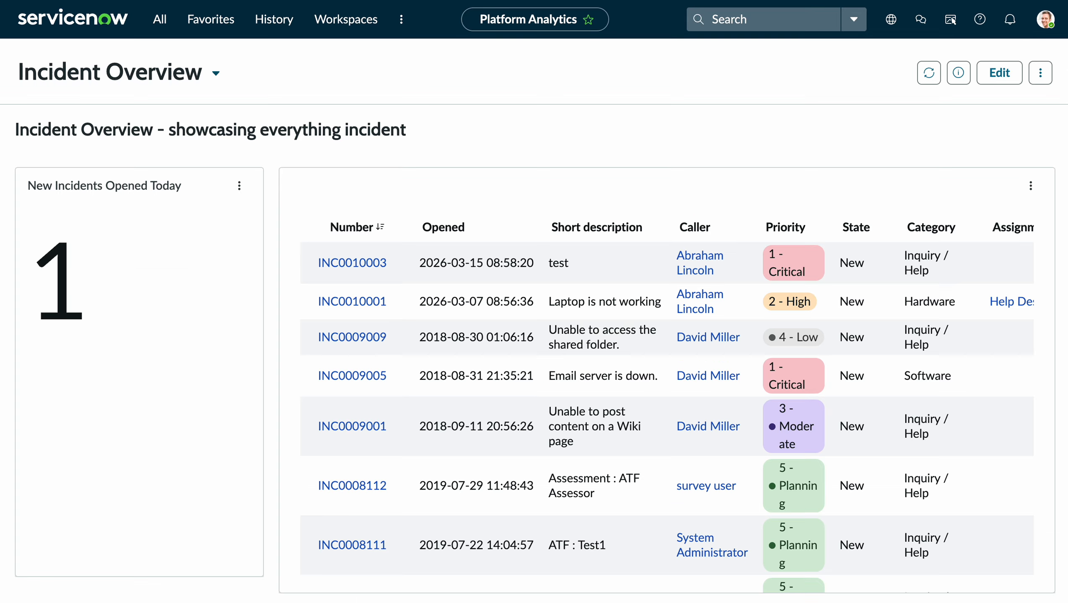
- Inspect the record list behind the bar chart's true bar, and return to the dashboard to drill into the line chart's most recent peak
scroll(490, 127, down, 10)
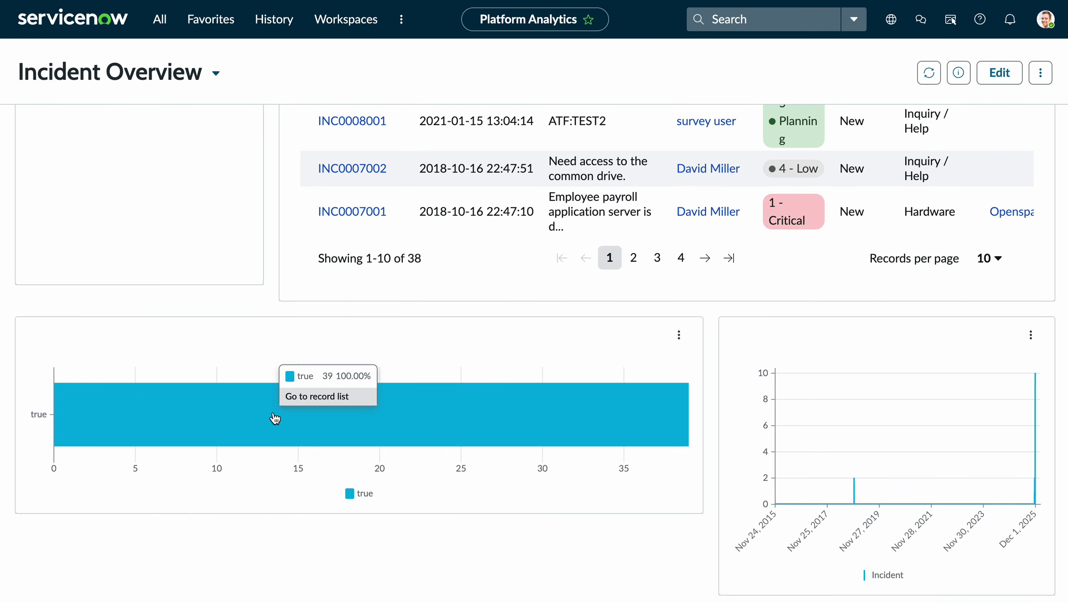
click(274, 420)
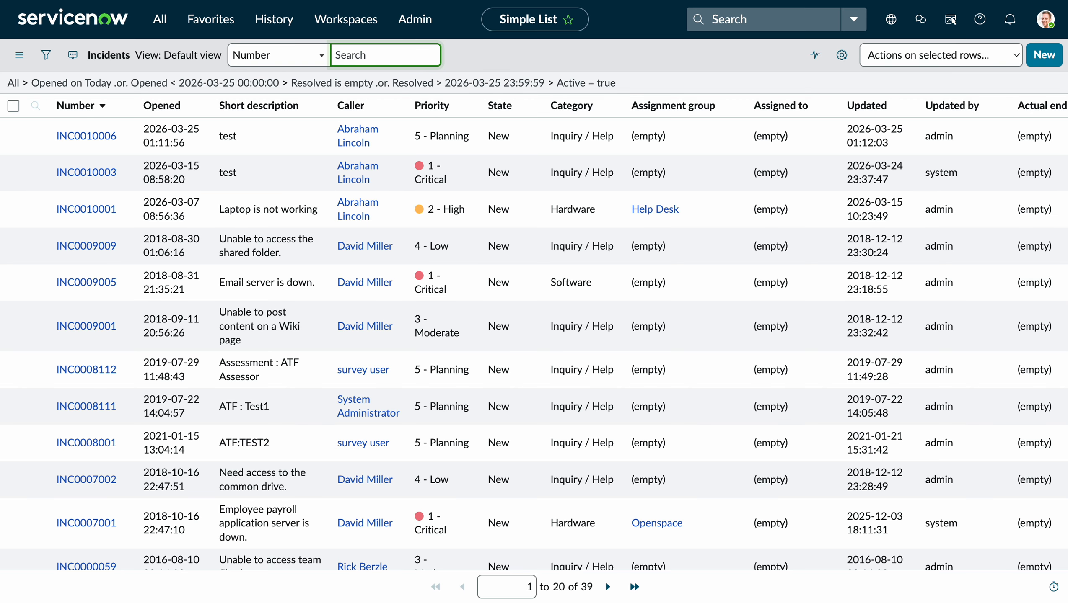
key(alt+Left)
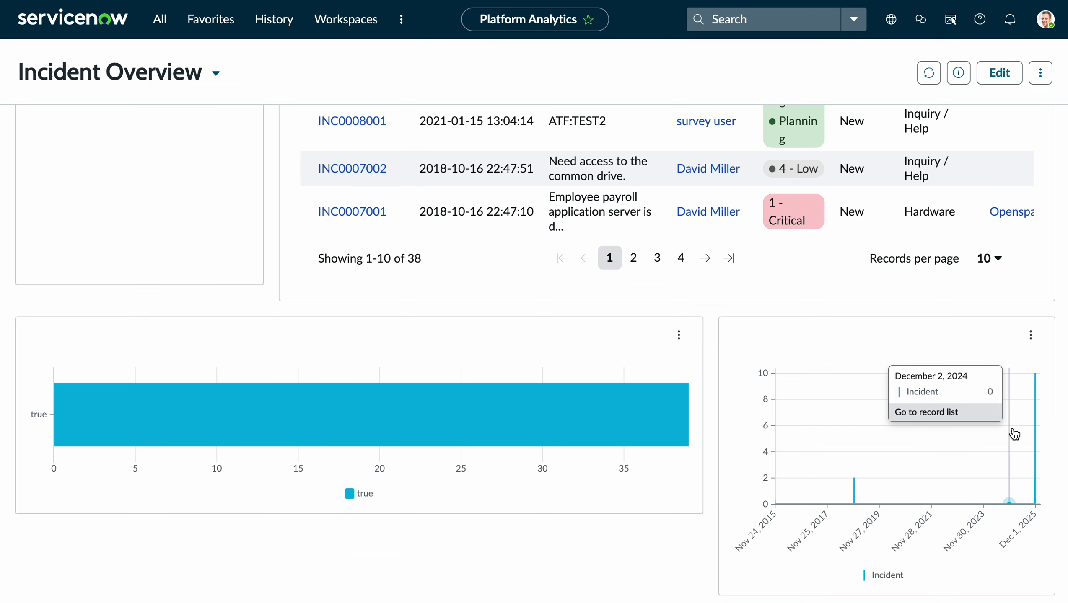
click(1035, 429)
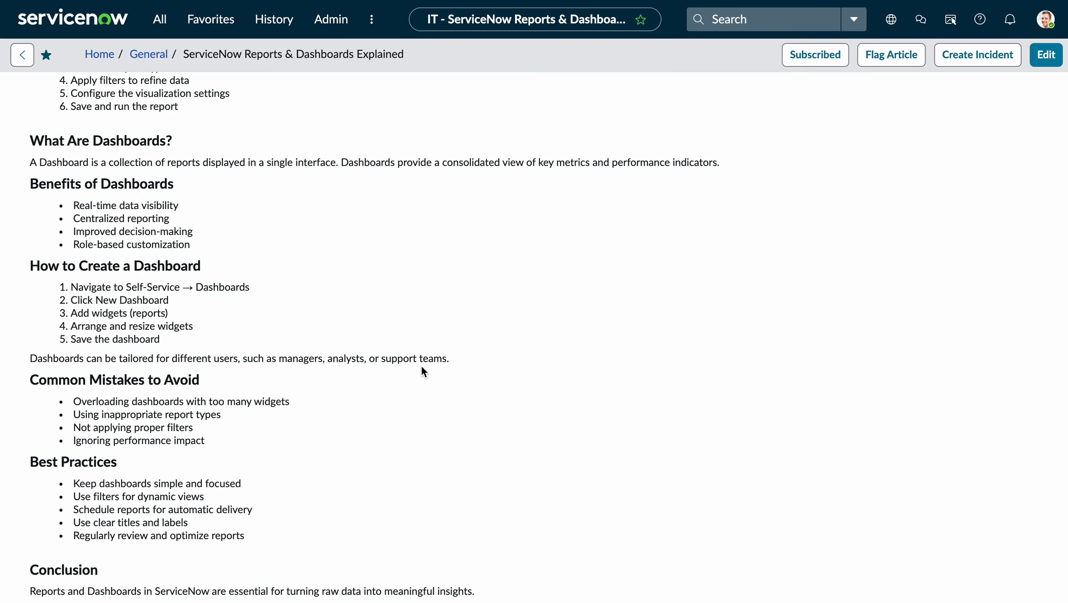
- Review the ServiceNow Reports & Dashboards Explained article's closing sections alongside the finished dashboard
scroll(422, 369, down, 2)
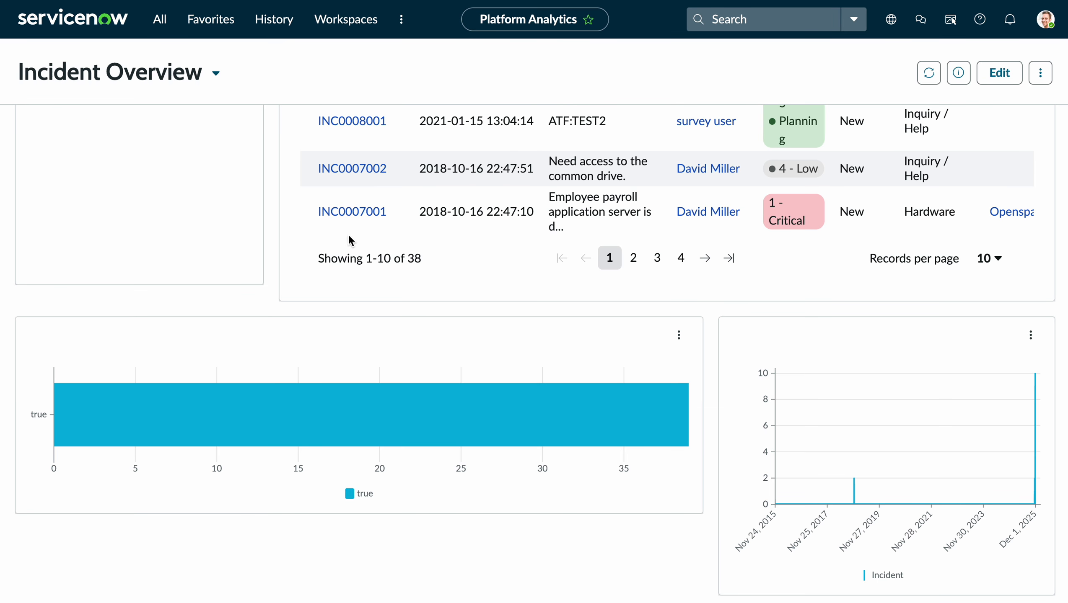
scroll(349, 238, up, 10)
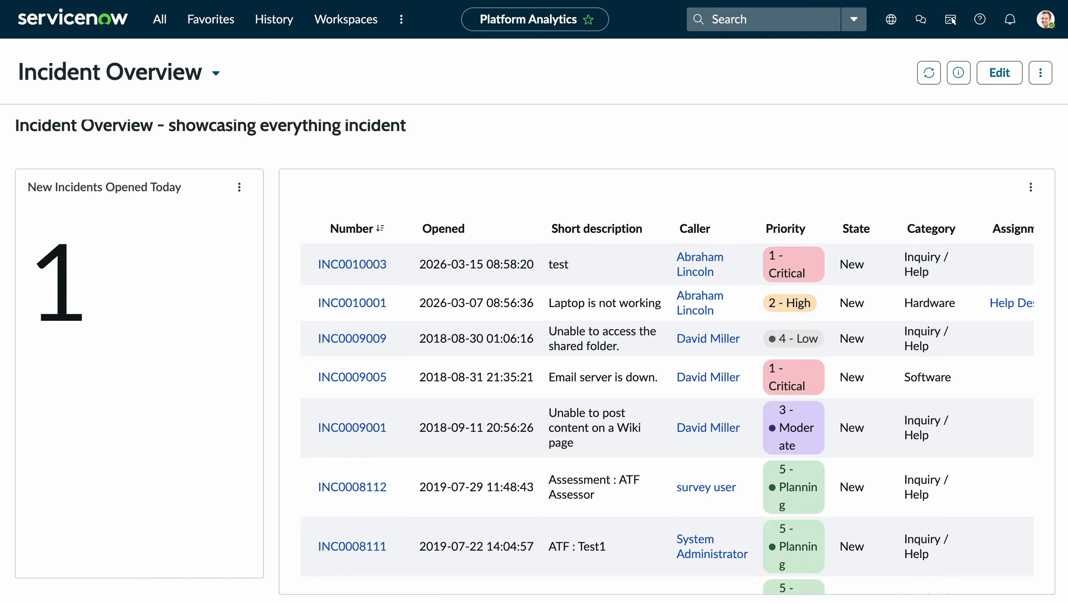
click(126, 1)
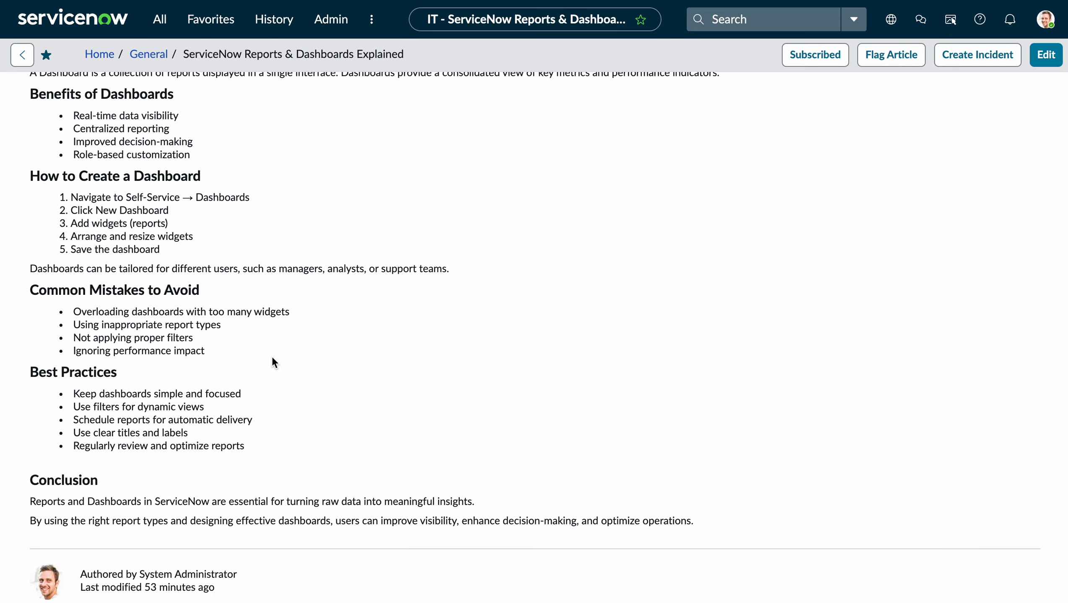